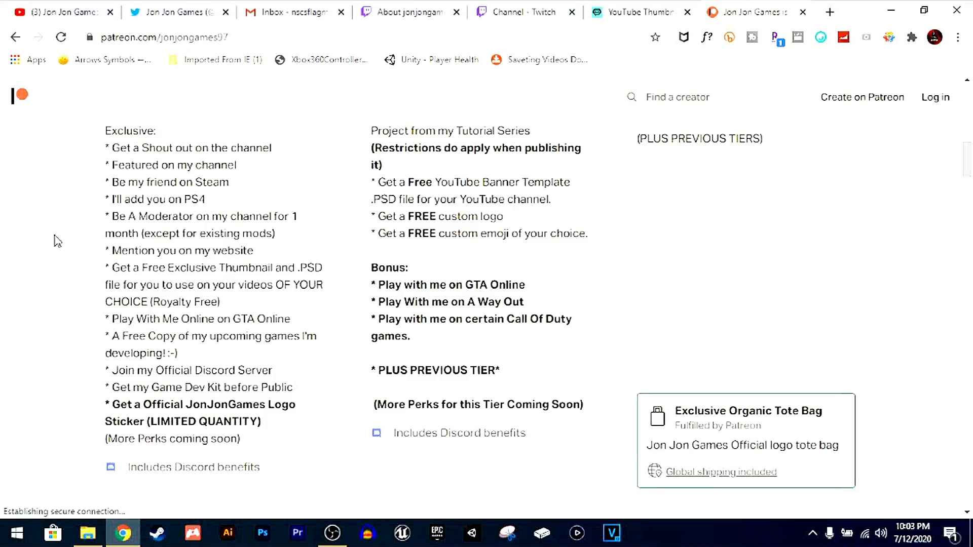
{"action": "scroll", "coordinate": [58, 241], "scroll_direction": "up", "scroll_amount": 9}
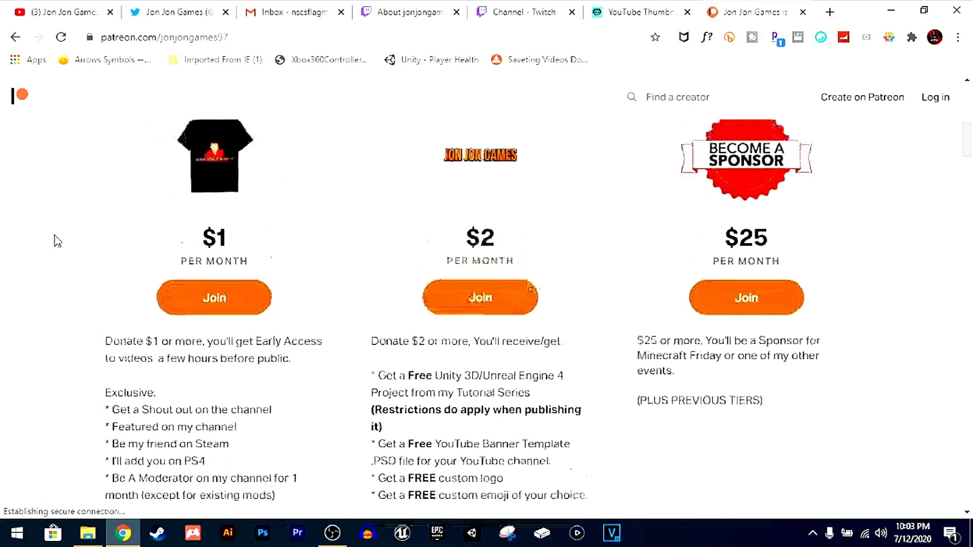
{"action": "scroll", "coordinate": [57, 241], "scroll_direction": "down", "scroll_amount": 9}
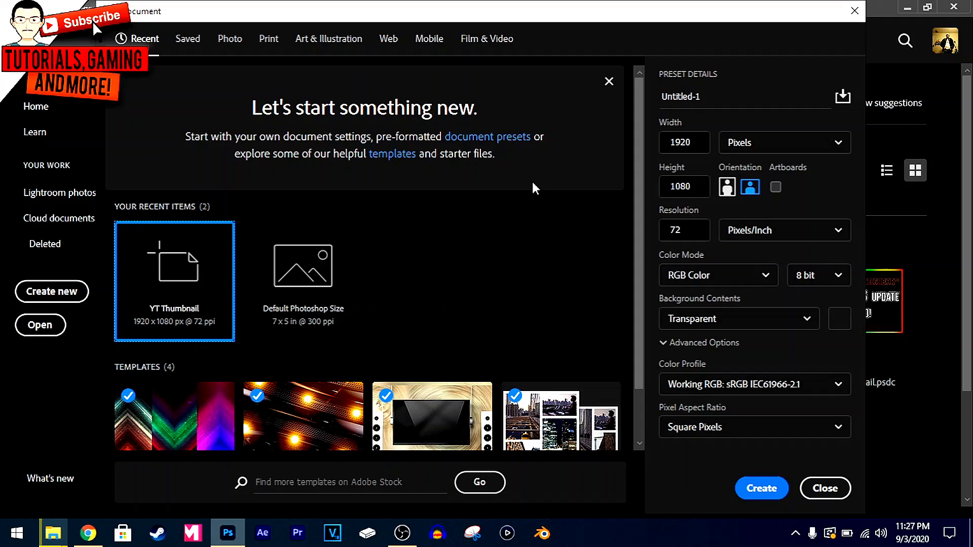
Choose the YT Thumbnail preset for the new document, with 1920 × 1080 pixels at 72 pixels/inch
{"action": "left_click", "coordinate": [270, 283]}
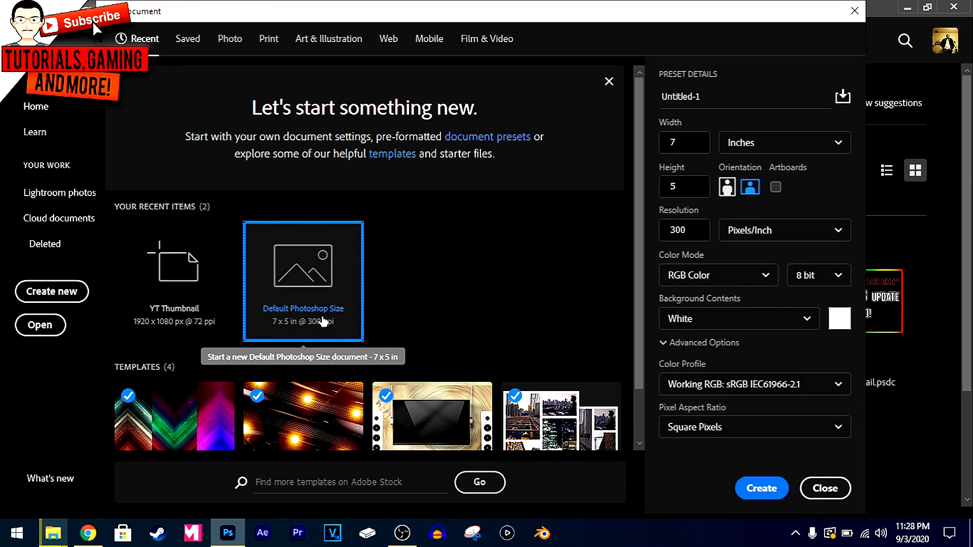
{"action": "left_click", "coordinate": [203, 310]}
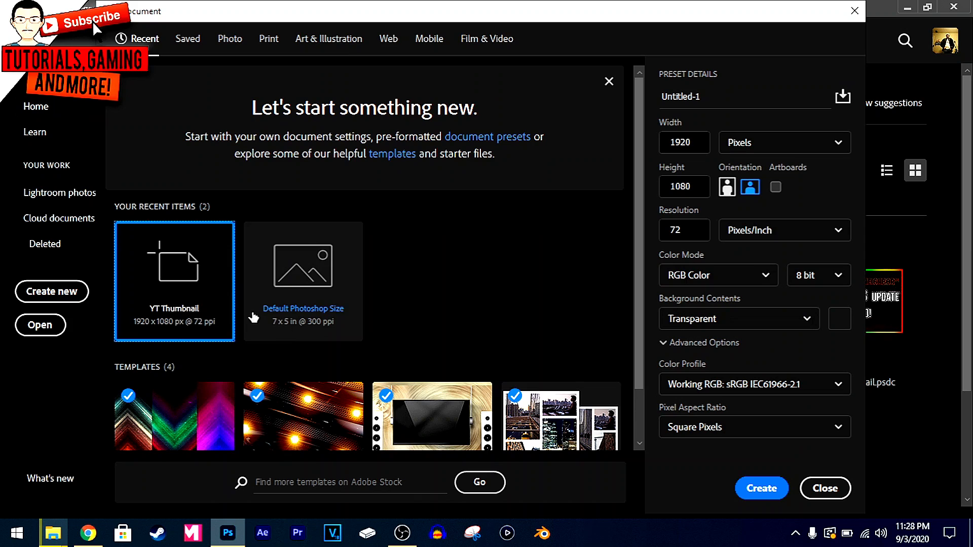
{"action": "left_click", "coordinate": [688, 142]}
{"action": "left_click_drag", "start_coordinate": [688, 142], "coordinate": [669, 142]}
{"action": "left_click", "coordinate": [744, 152]}
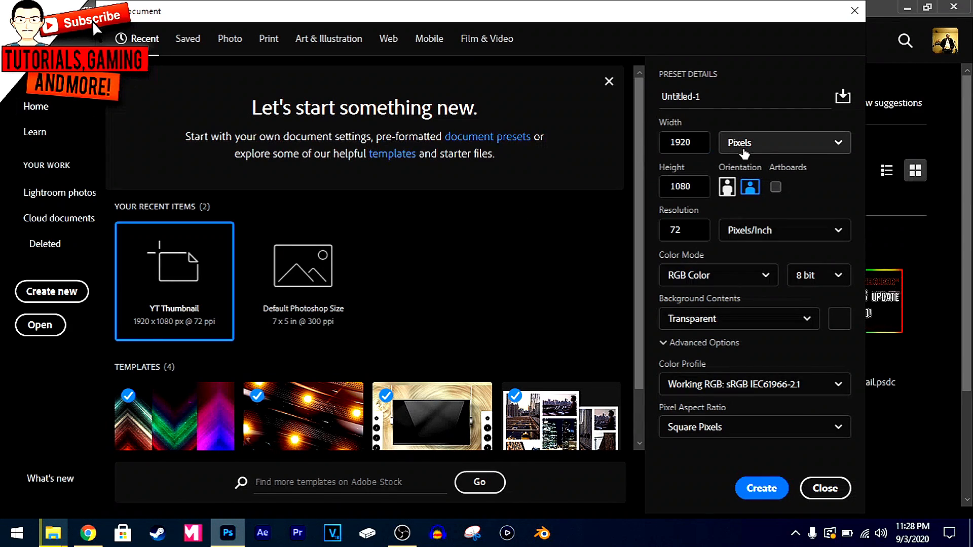
{"action": "left_click", "coordinate": [763, 138]}
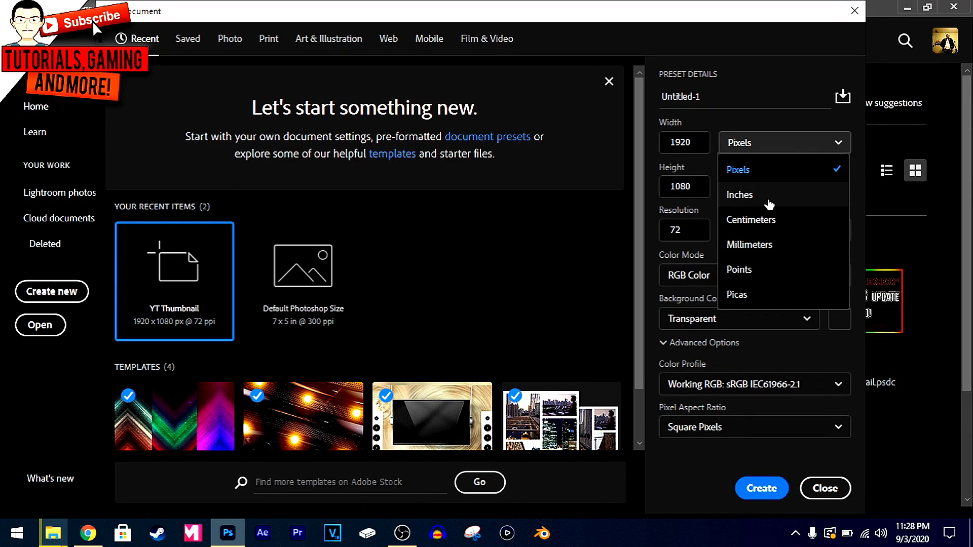
{"action": "left_click", "coordinate": [746, 128]}
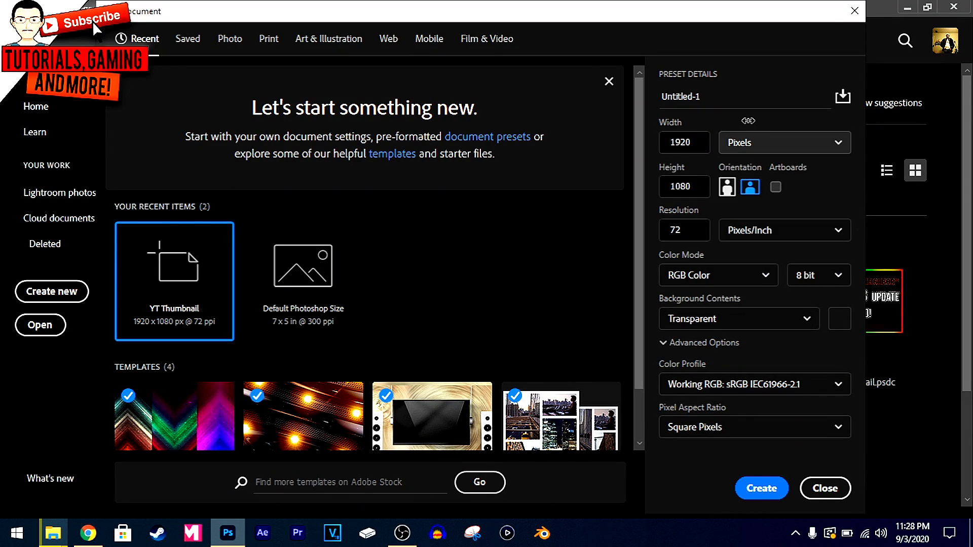
{"action": "left_click", "coordinate": [689, 143]}
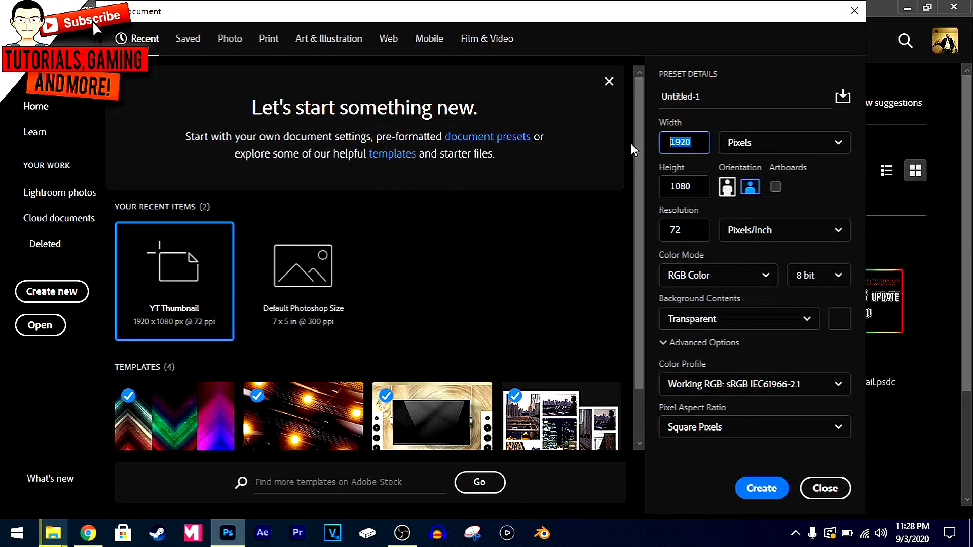
{"action": "left_click", "coordinate": [634, 194]}
{"action": "left_click_drag", "start_coordinate": [692, 143], "coordinate": [639, 142]}
{"action": "left_click_drag", "start_coordinate": [693, 187], "coordinate": [654, 186]}
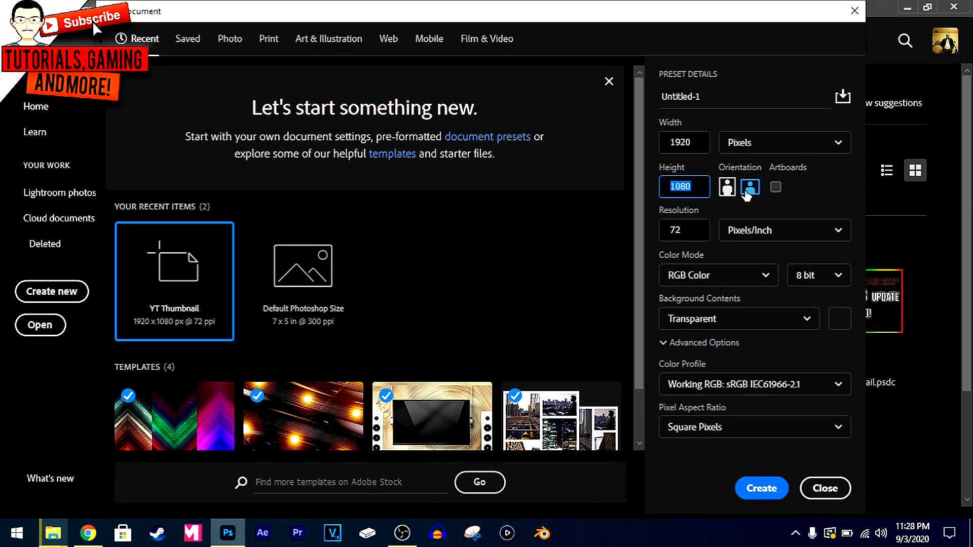
{"action": "left_click_drag", "start_coordinate": [695, 231], "coordinate": [650, 228]}
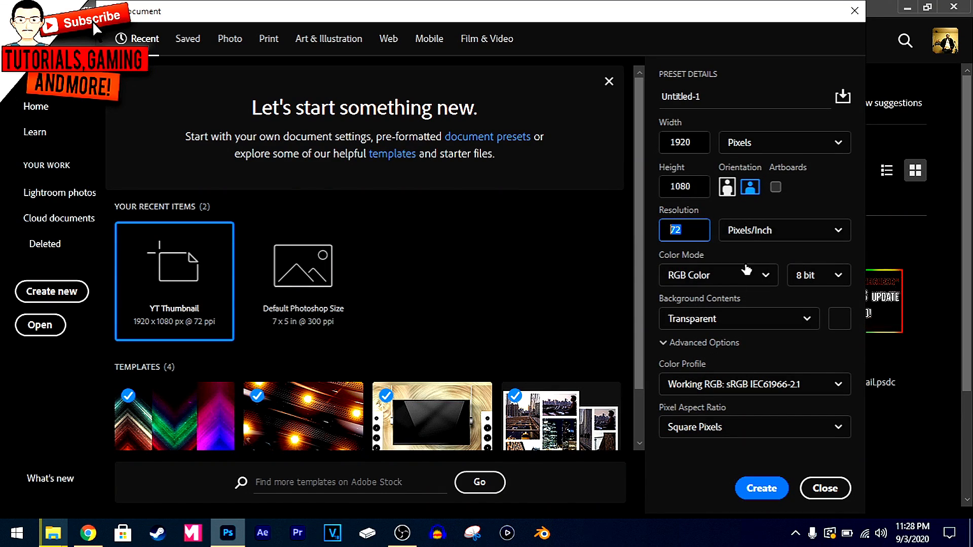
Name the new document Banner Icon and create it
{"action": "left_click", "coordinate": [702, 95]}
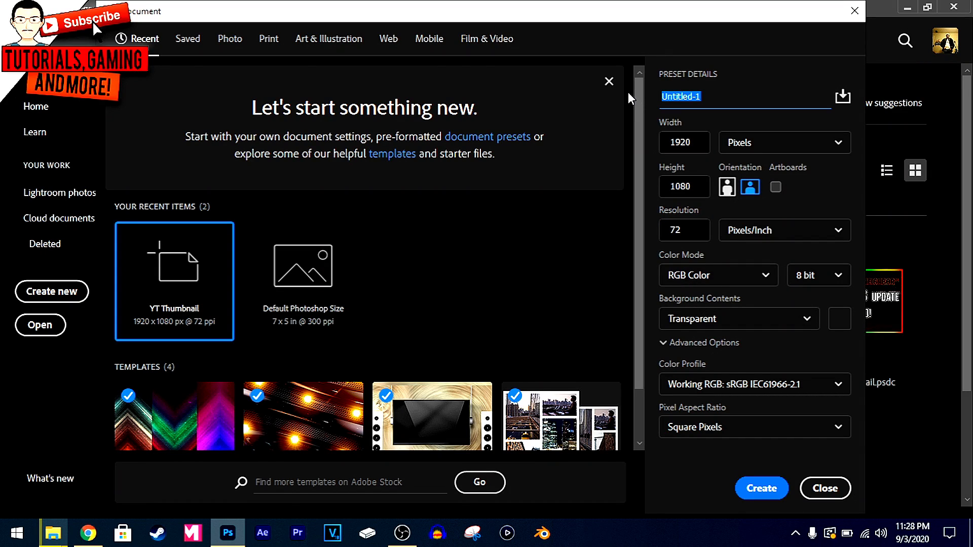
{"action": "type", "text": "Banner Icon"}
{"action": "scroll", "coordinate": [600, 71], "scroll_direction": "down", "scroll_amount": 1}
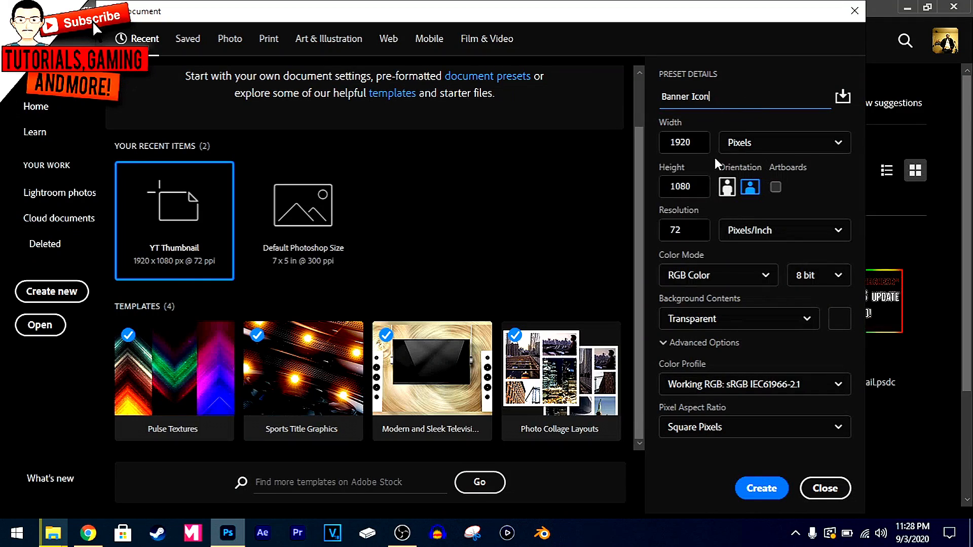
{"action": "left_click", "coordinate": [758, 494]}
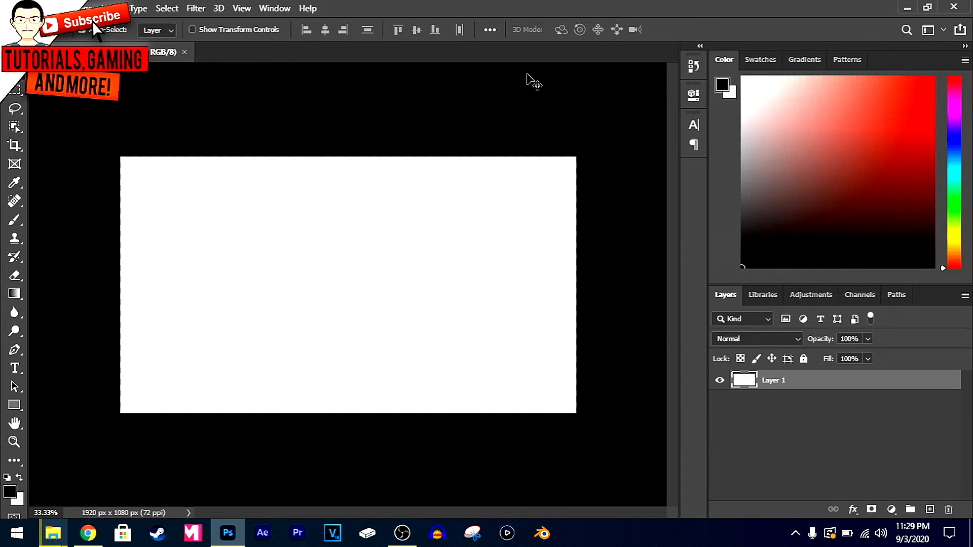
Draw a black rounded rectangle about 774 × 915 px over the canvas's upper-left corner
{"action": "left_click", "coordinate": [18, 430]}
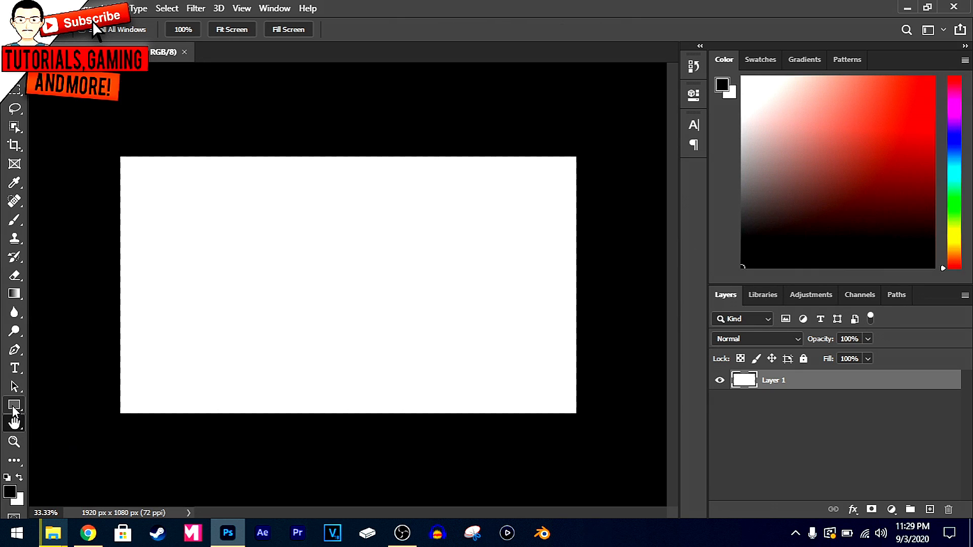
{"action": "left_click", "coordinate": [13, 407]}
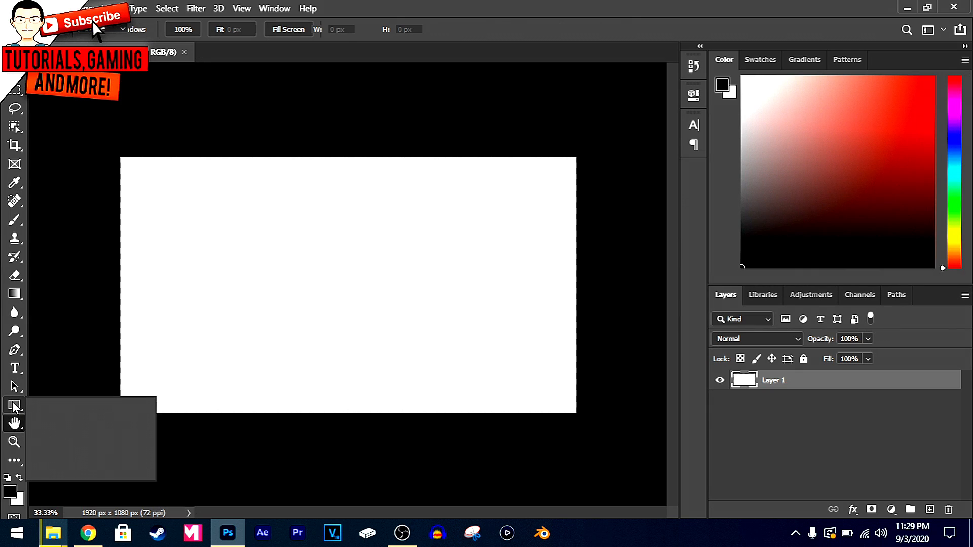
{"action": "left_click", "coordinate": [63, 419]}
{"action": "left_click", "coordinate": [18, 403]}
{"action": "left_click", "coordinate": [18, 401]}
{"action": "left_click_drag", "start_coordinate": [61, 294], "coordinate": [244, 78]}
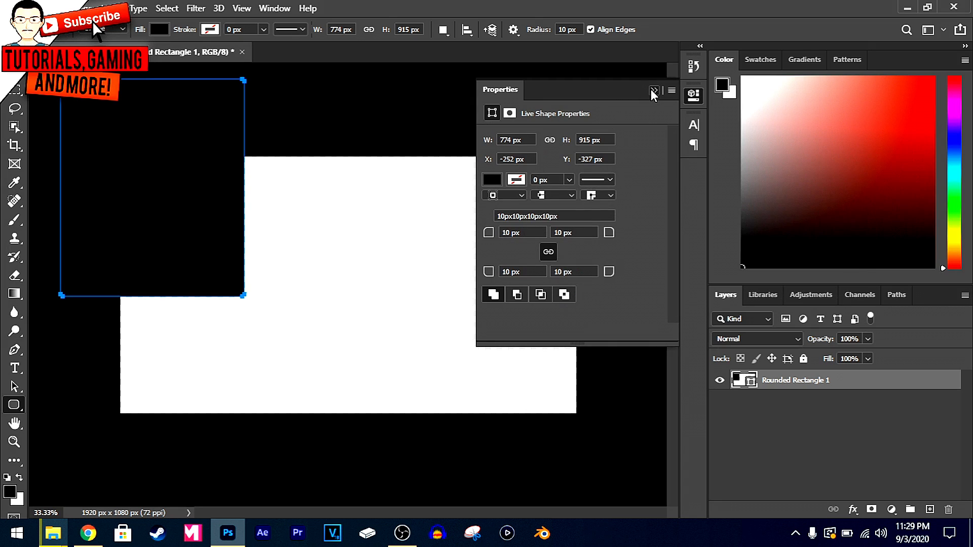
{"action": "left_click", "coordinate": [652, 89]}
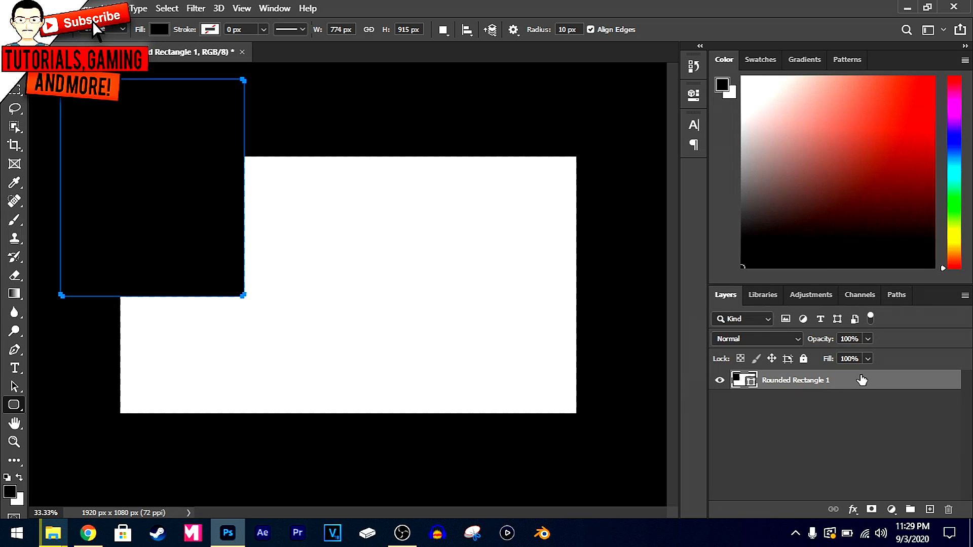
Add a new empty layer and delete the rounded rectangle's layer
{"action": "left_click", "coordinate": [851, 403]}
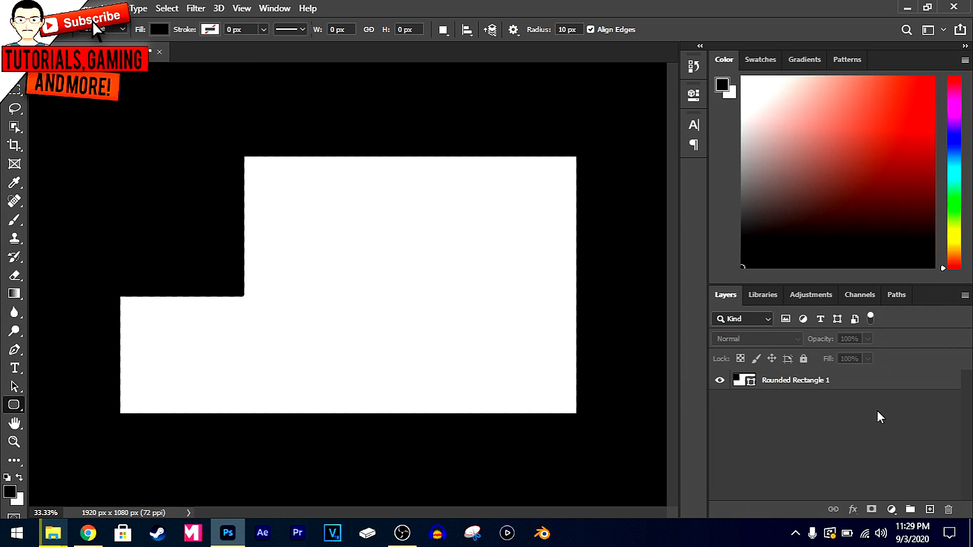
{"action": "key", "text": "ctrl+shift+alt+n"}
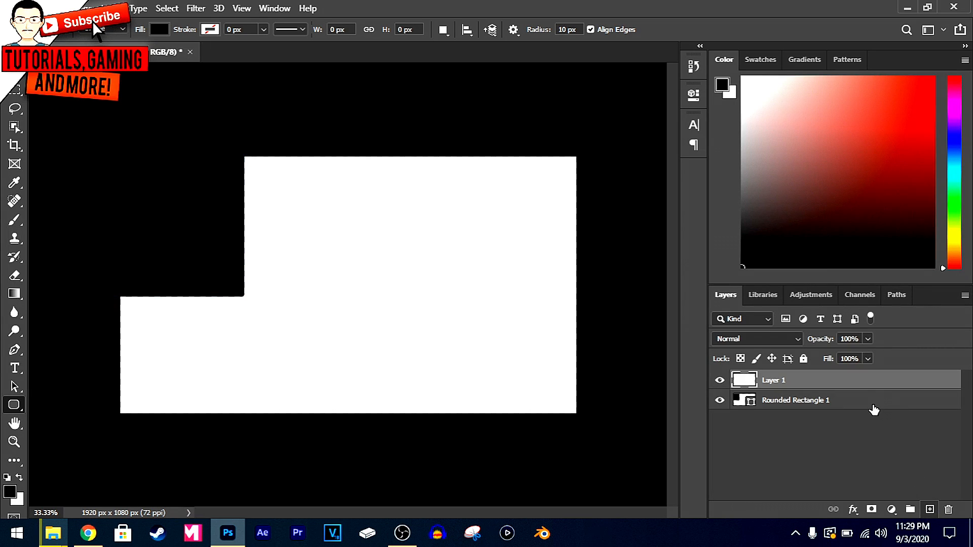
{"action": "left_click", "coordinate": [811, 401]}
{"action": "key", "text": "Delete"}
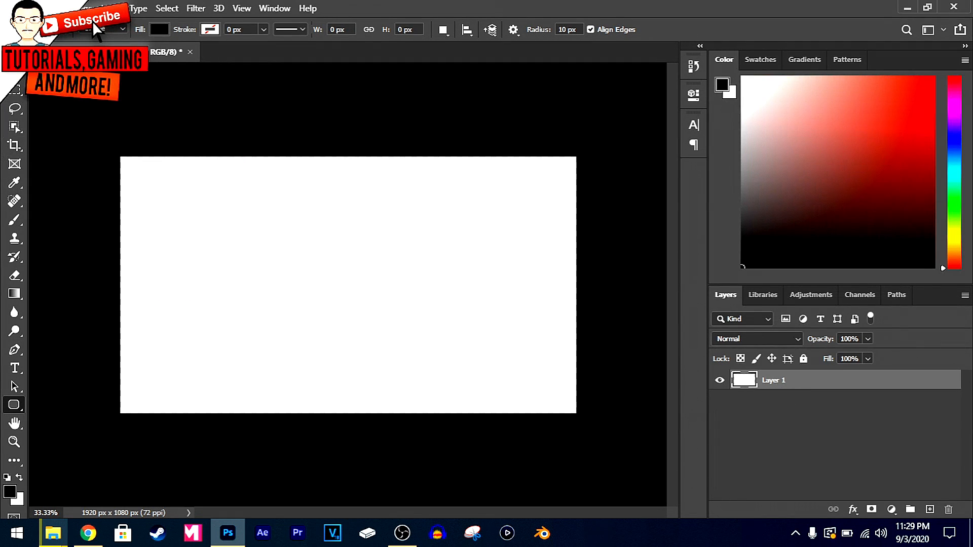
{"action": "key", "text": "v"}
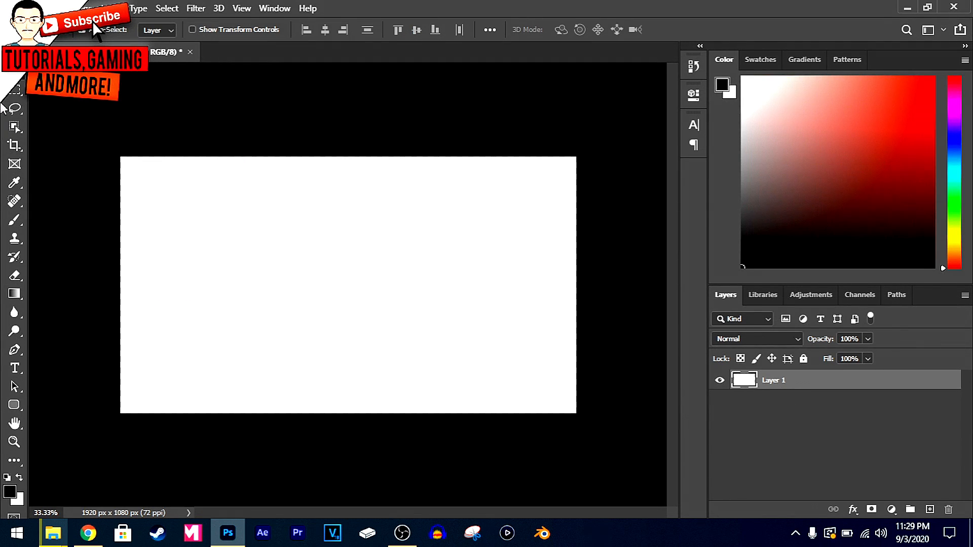
{"action": "left_click", "coordinate": [274, 8]}
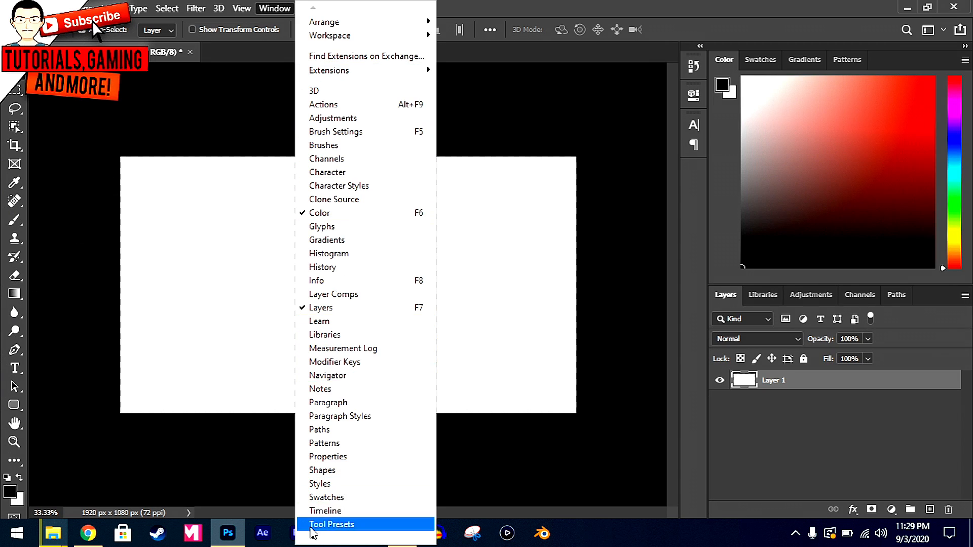
{"action": "mouse_move", "coordinate": [313, 538]}
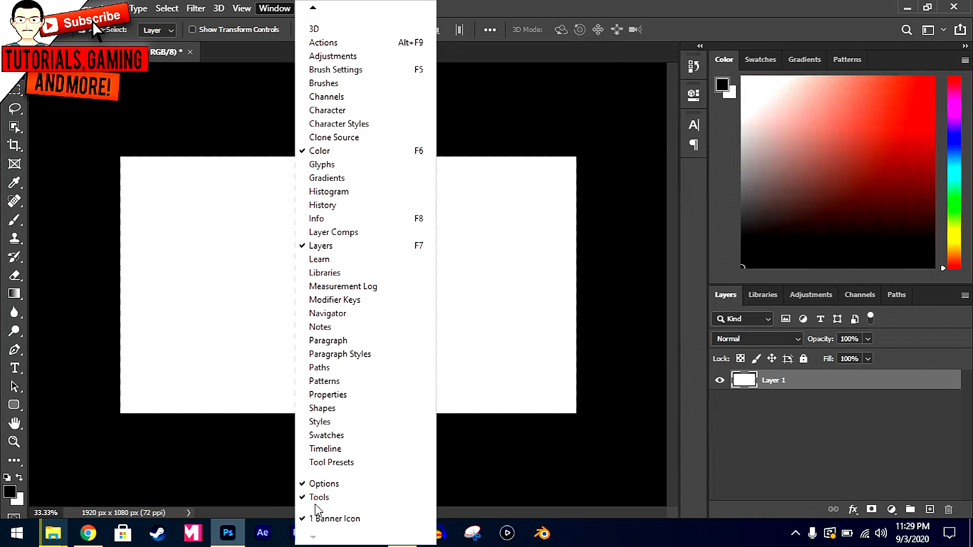
{"action": "left_click", "coordinate": [141, 157]}
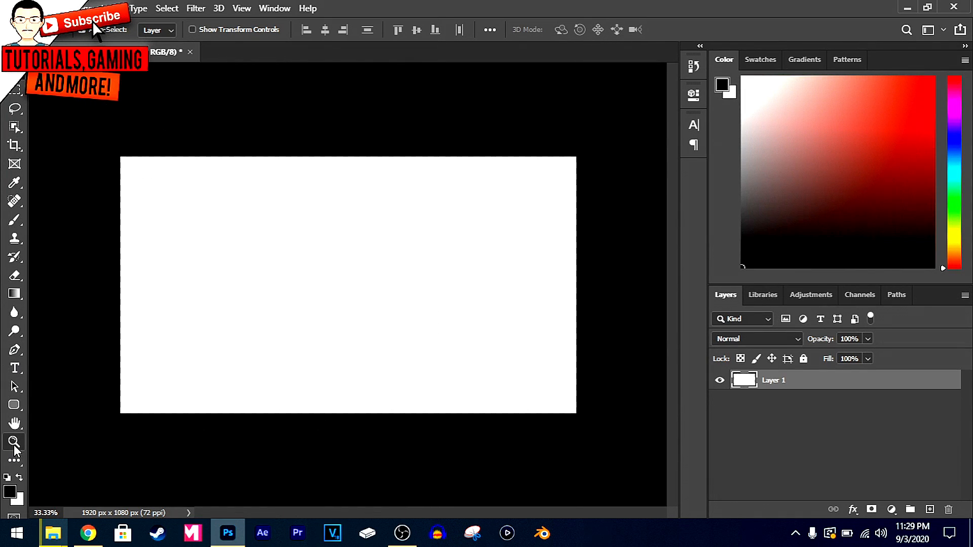
Switch to the Custom Shape tool and check which shape groups it offers
{"action": "left_click", "coordinate": [16, 409]}
{"action": "left_click", "coordinate": [15, 411]}
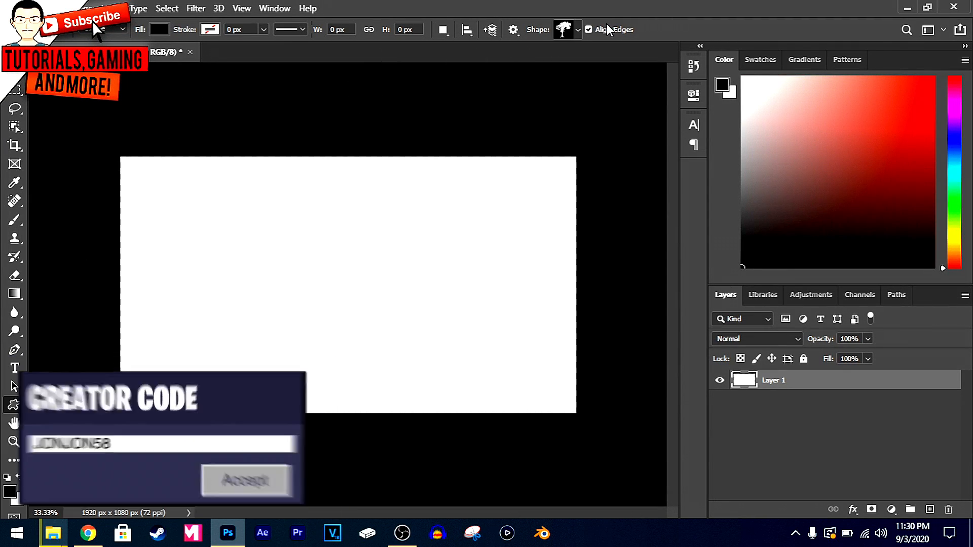
{"action": "left_click", "coordinate": [578, 31]}
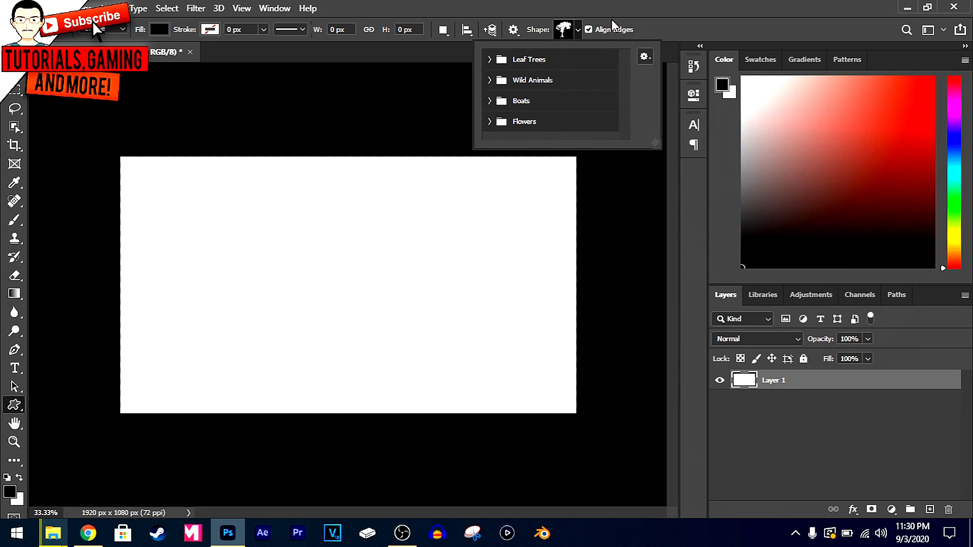
{"action": "left_click", "coordinate": [575, 37]}
{"action": "left_click", "coordinate": [513, 29]}
{"action": "left_click", "coordinate": [514, 29]}
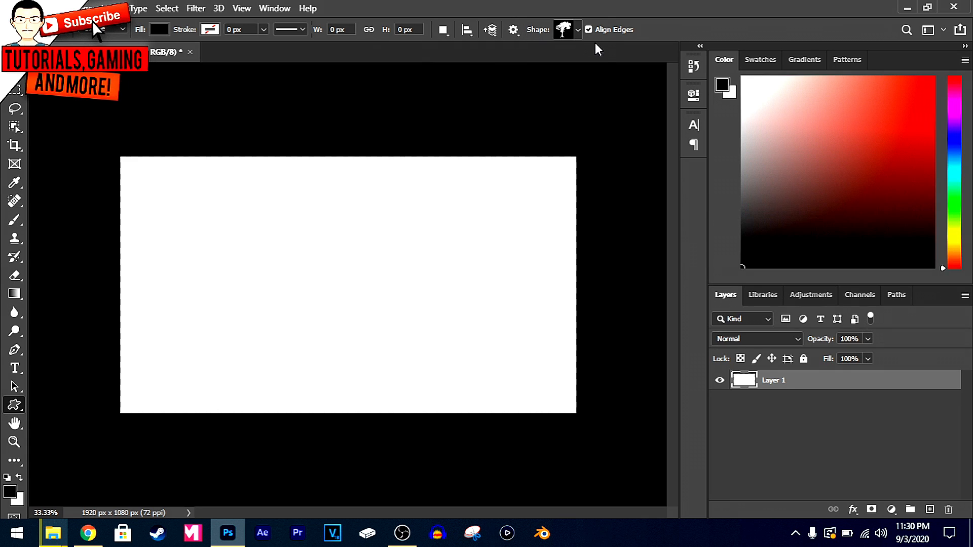
Load the Legacy Shapes and More collection into the shape library
{"action": "left_click", "coordinate": [274, 8]}
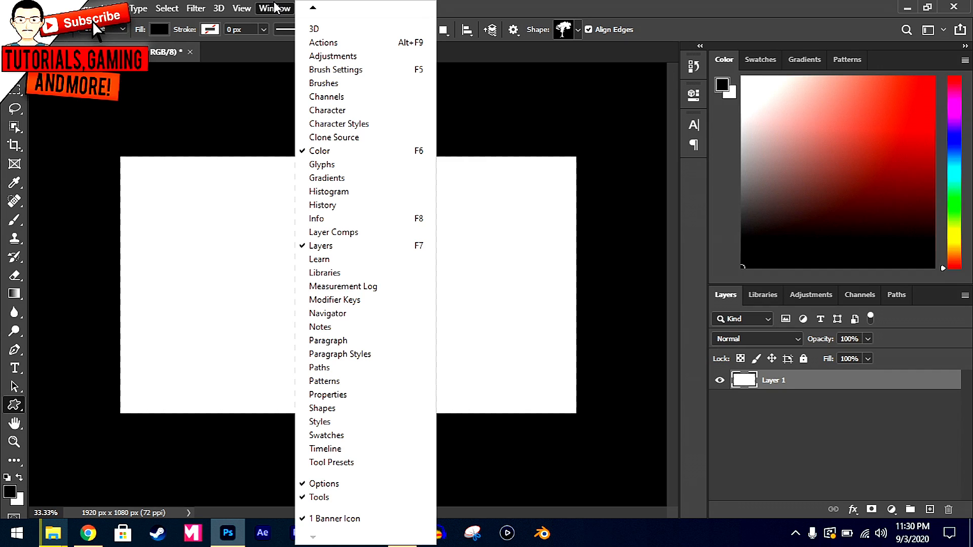
{"action": "left_click", "coordinate": [352, 409]}
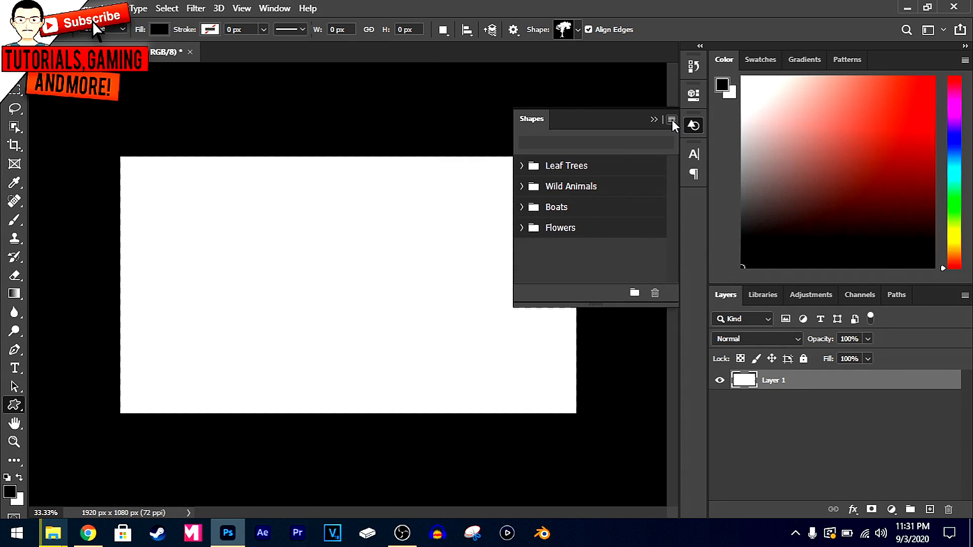
{"action": "left_click", "coordinate": [672, 120]}
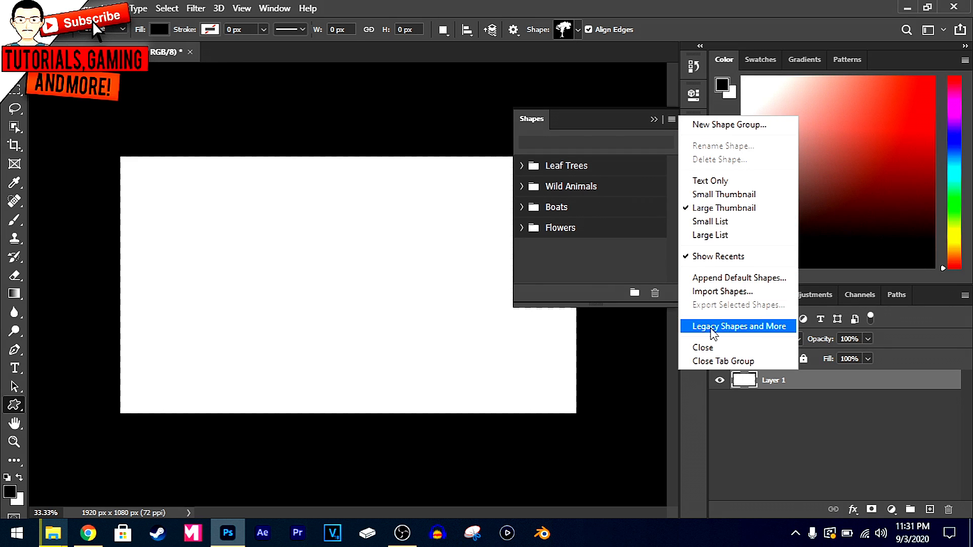
{"action": "left_click", "coordinate": [766, 328]}
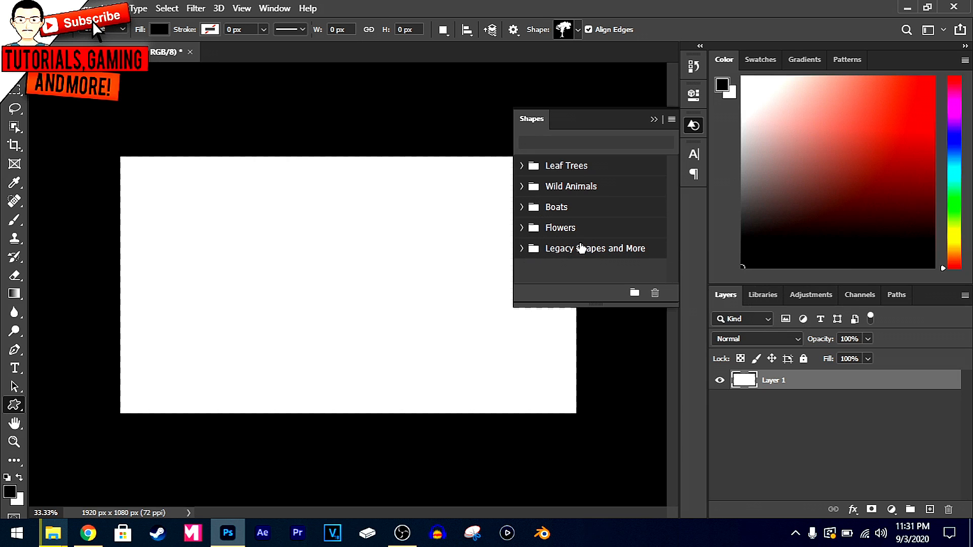
Choose the solid triangle from the Shapes folder of All Legacy Default Shapes as the custom shape
{"action": "left_click", "coordinate": [577, 30]}
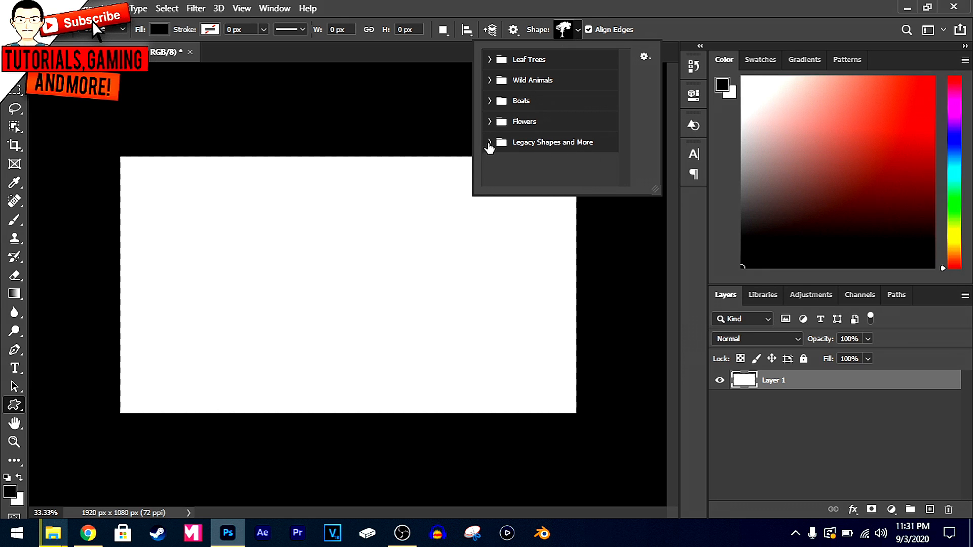
{"action": "left_click", "coordinate": [489, 143]}
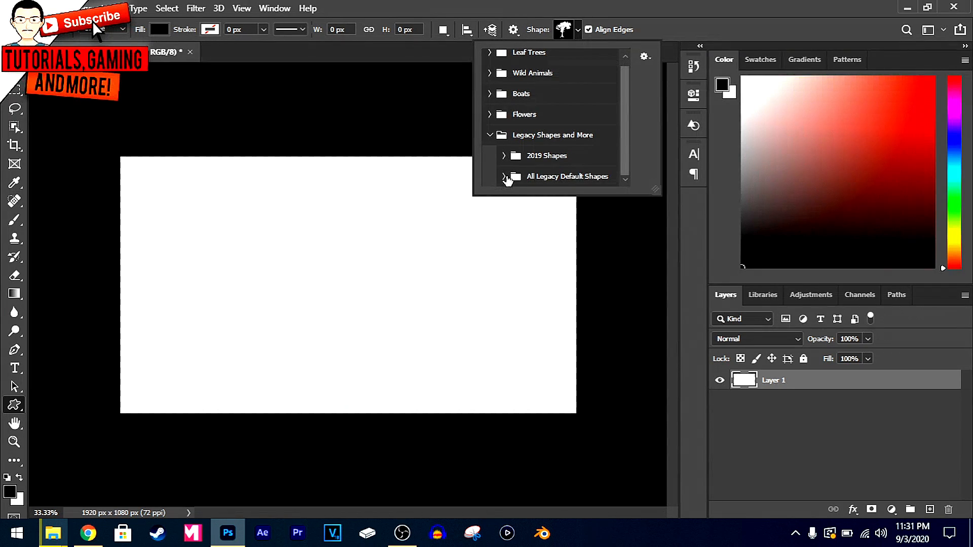
{"action": "left_click", "coordinate": [504, 177]}
{"action": "scroll", "coordinate": [522, 147], "scroll_direction": "down", "scroll_amount": 5}
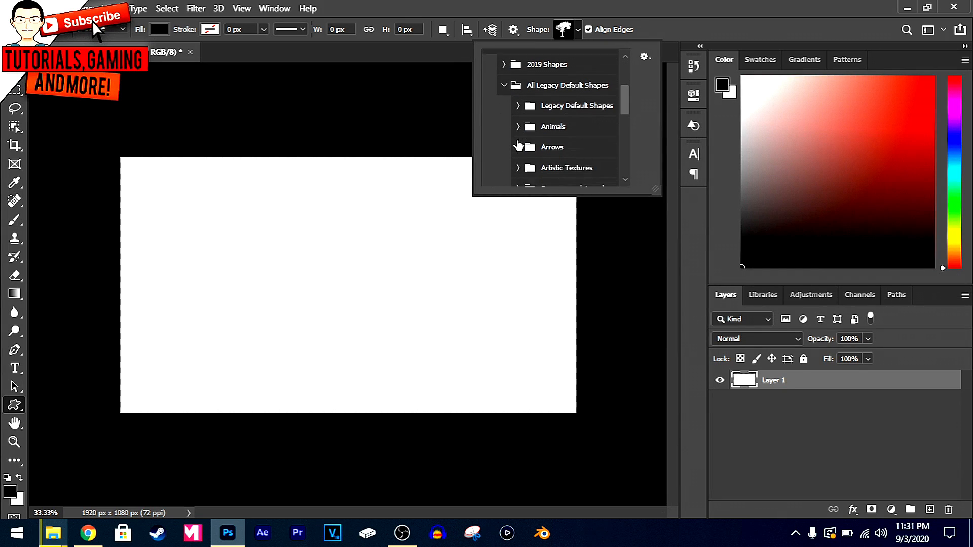
{"action": "scroll", "coordinate": [543, 127], "scroll_direction": "down", "scroll_amount": 3}
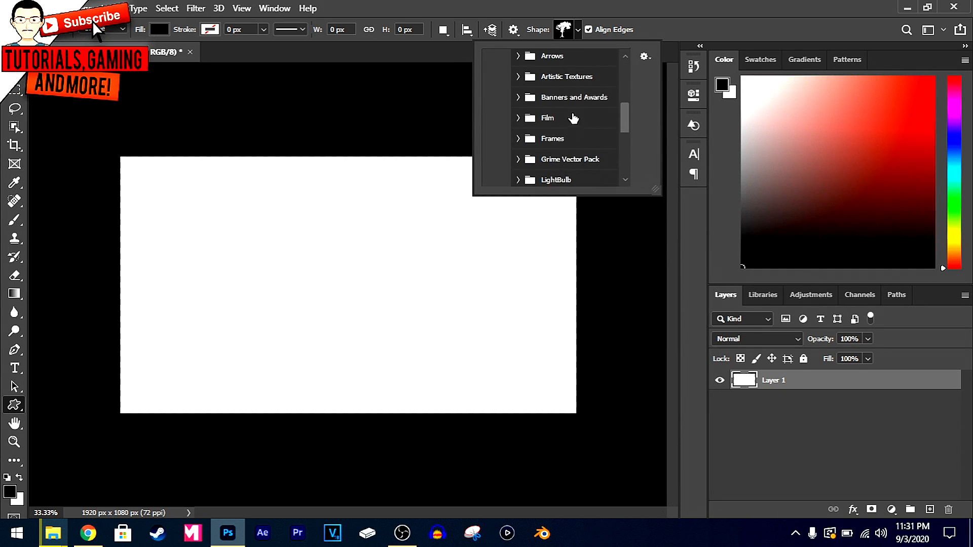
{"action": "scroll", "coordinate": [563, 146], "scroll_direction": "down", "scroll_amount": 3}
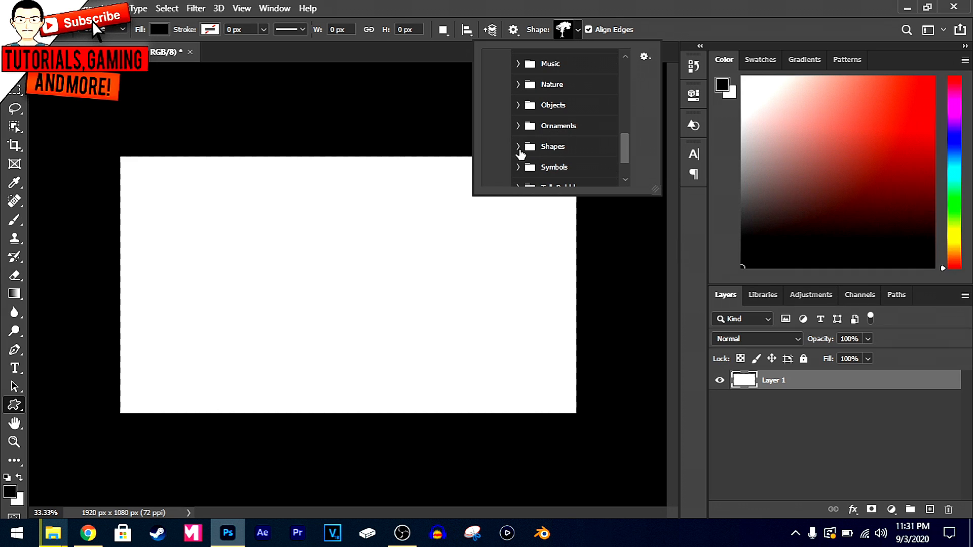
{"action": "left_click", "coordinate": [517, 147]}
{"action": "scroll", "coordinate": [577, 147], "scroll_direction": "down", "scroll_amount": 8}
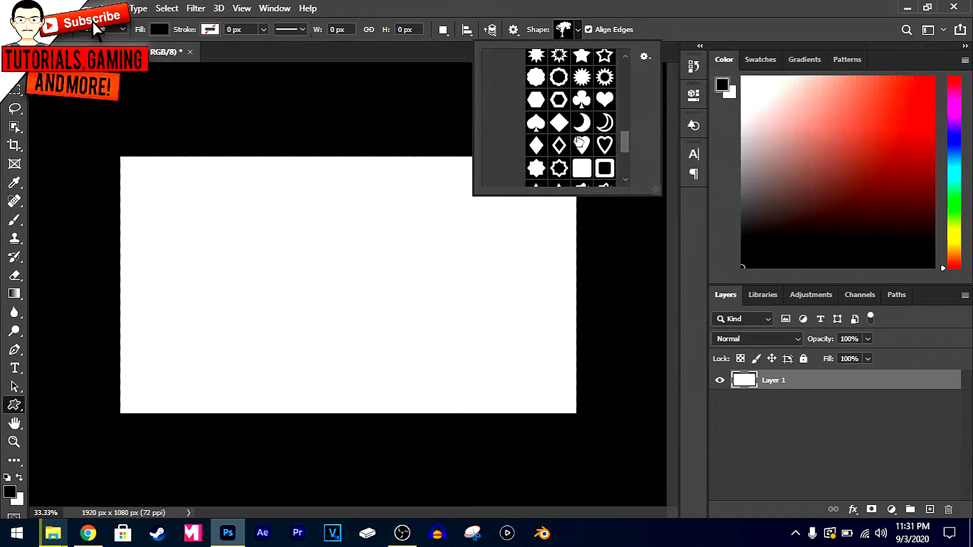
{"action": "scroll", "coordinate": [579, 134], "scroll_direction": "down", "scroll_amount": 1}
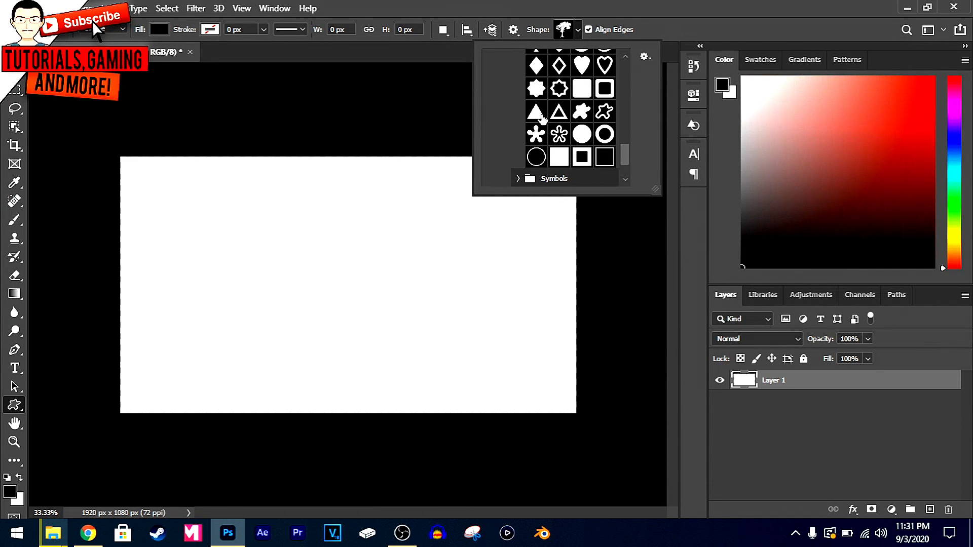
{"action": "left_click", "coordinate": [541, 116]}
{"action": "left_click", "coordinate": [577, 30]}
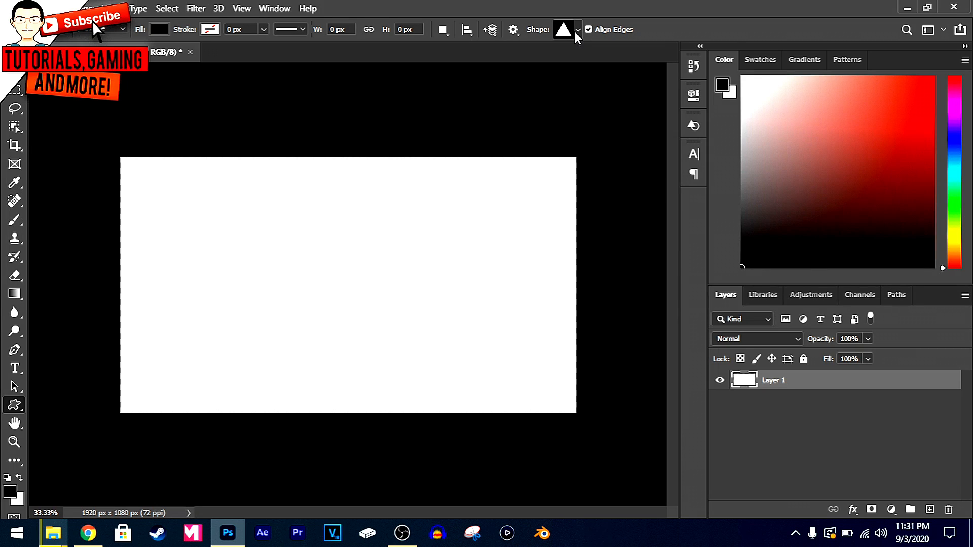
Set the custom shape's fill colour to white (ffffff)
{"action": "left_click", "coordinate": [160, 29]}
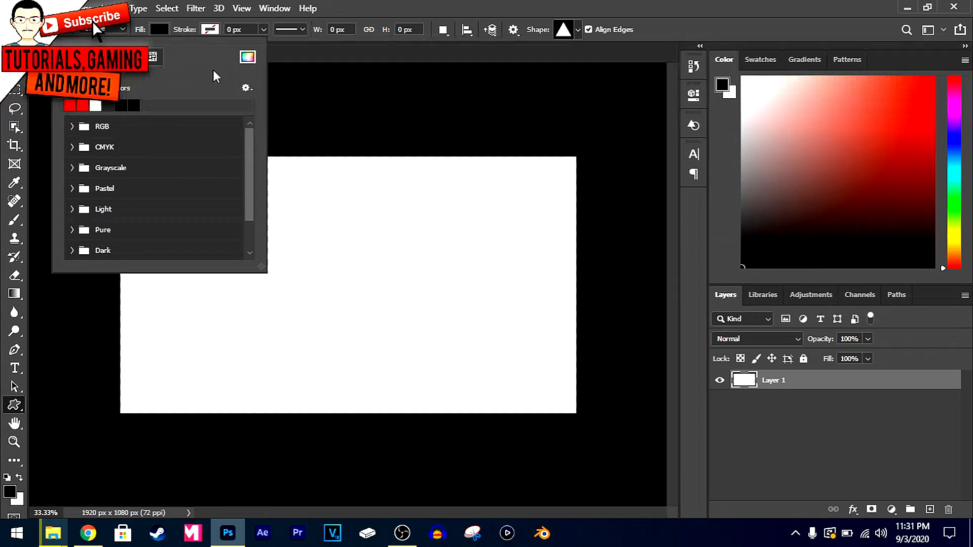
{"action": "left_click", "coordinate": [247, 58]}
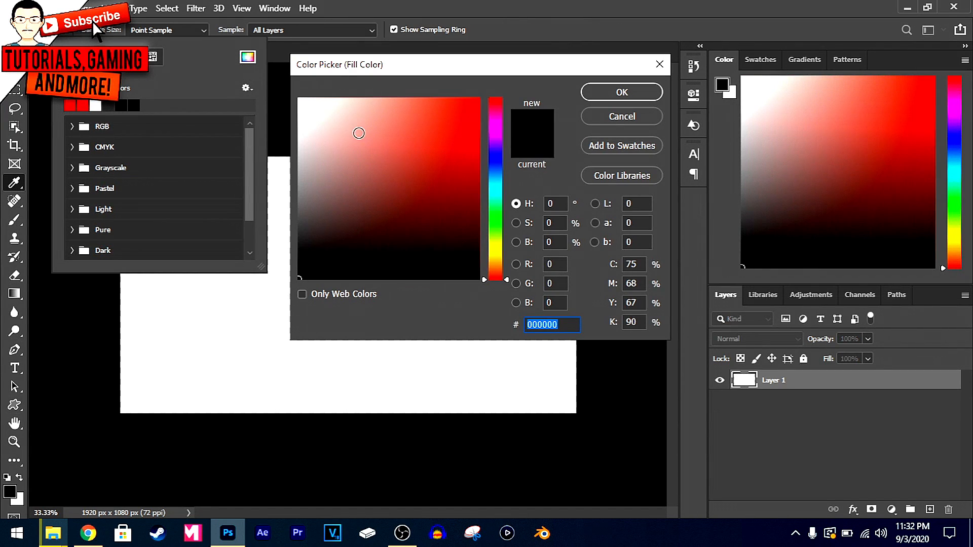
{"action": "type", "text": "d30505"}
{"action": "mouse_move", "coordinate": [477, 132]}
{"action": "left_mouse_down"}
{"action": "mouse_move", "coordinate": [481, 96]}
{"action": "mouse_move", "coordinate": [502, 172]}
{"action": "mouse_move", "coordinate": [504, 147]}
{"action": "mouse_move", "coordinate": [505, 233]}
{"action": "mouse_move", "coordinate": [506, 88]}
{"action": "left_mouse_up"}
{"action": "left_click_drag", "start_coordinate": [327, 101], "coordinate": [250, 67]}
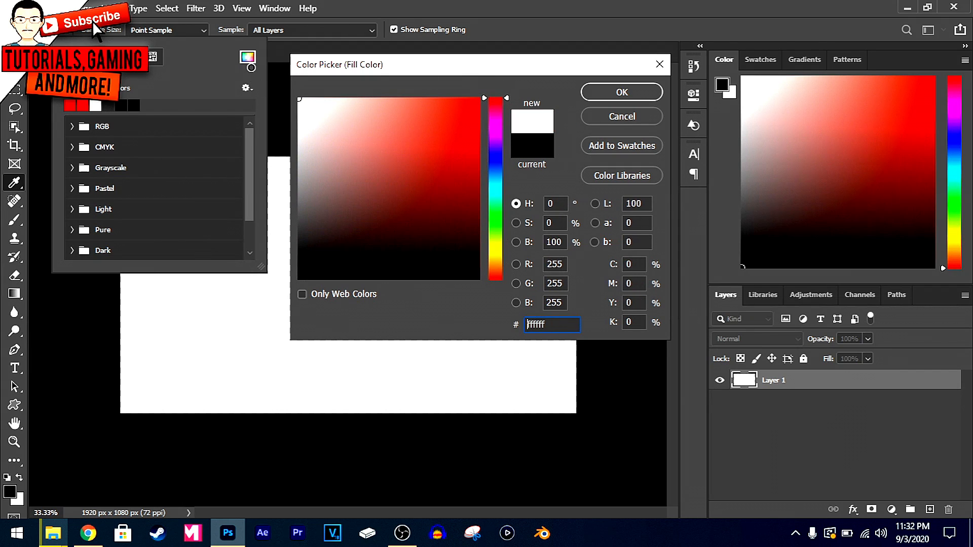
{"action": "left_click", "coordinate": [622, 91]}
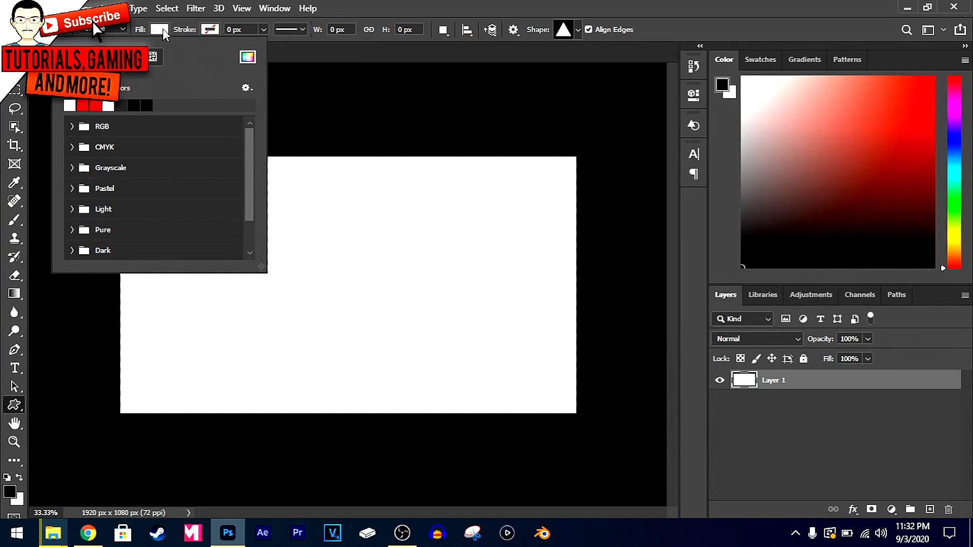
{"action": "key", "text": "Escape"}
Give the custom shape a black stroke 5 px wide
{"action": "left_click", "coordinate": [214, 30]}
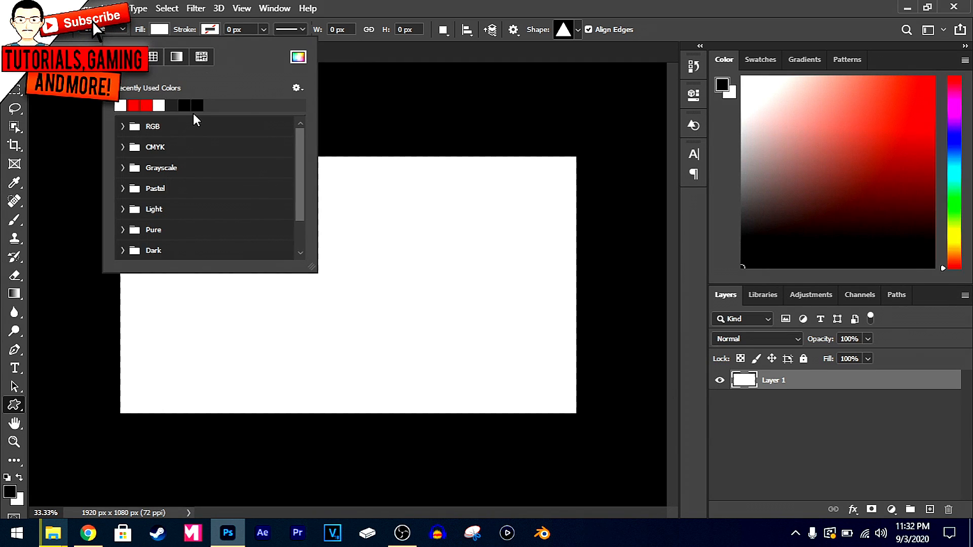
{"action": "left_click", "coordinate": [198, 104]}
{"action": "left_click", "coordinate": [211, 29]}
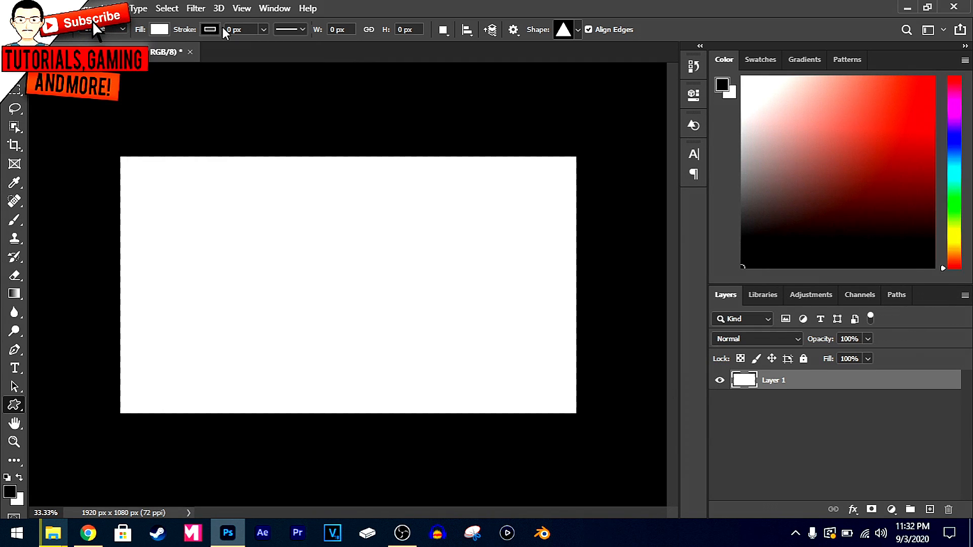
{"action": "key", "text": "Return"}
Draw a triangle about 762 × 456 px and move it fully onto the left half of the canvas
{"action": "left_click_drag", "start_coordinate": [148, 180], "coordinate": [238, 234]}
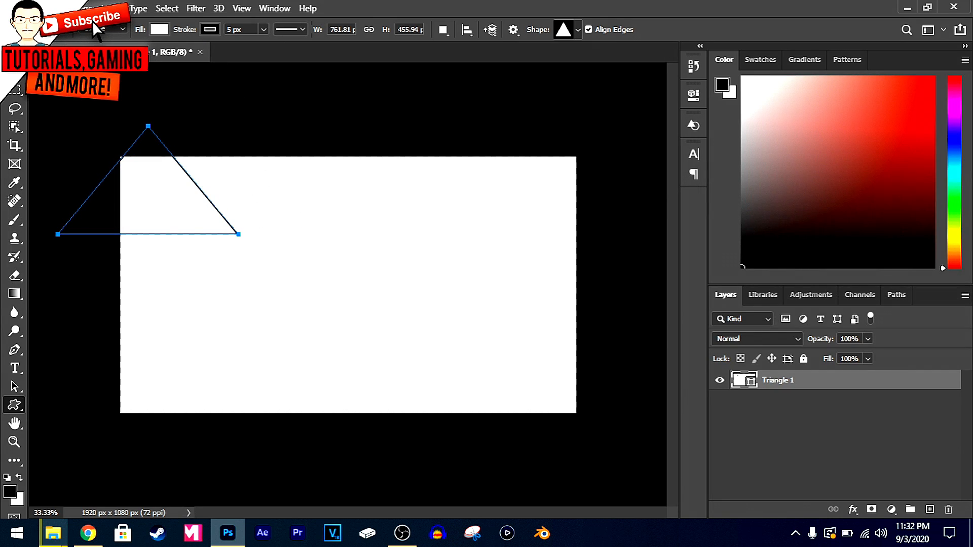
{"action": "key", "text": "v"}
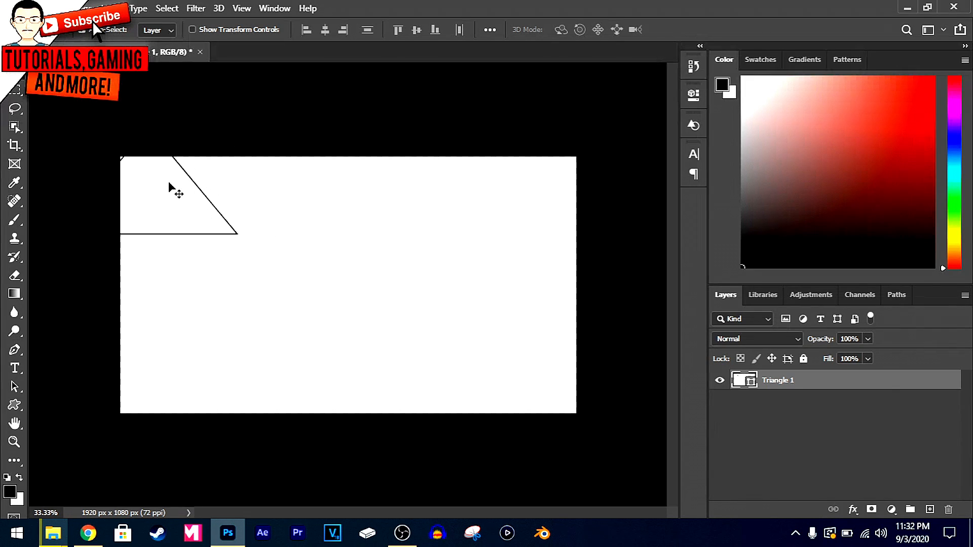
{"action": "key", "text": "ctrl+t"}
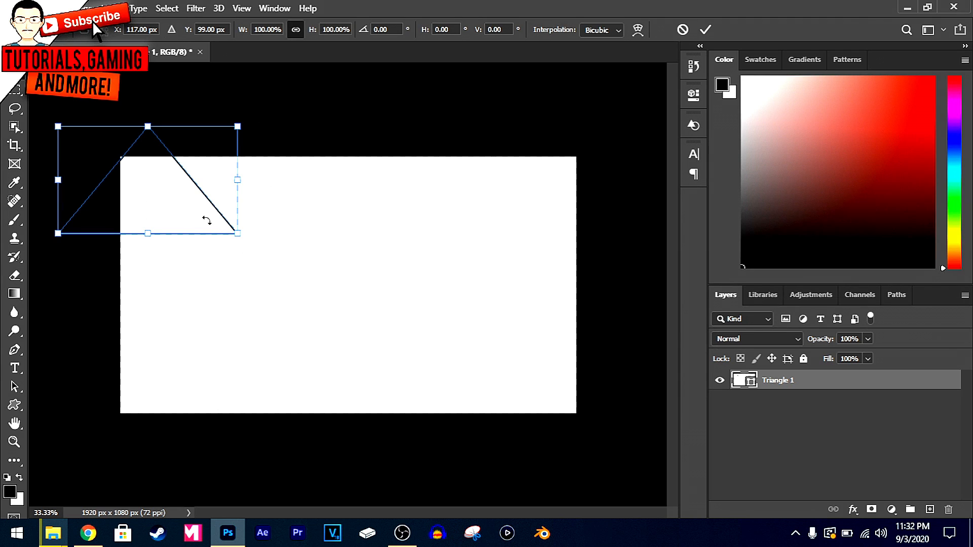
{"action": "left_click_drag", "start_coordinate": [236, 233], "coordinate": [267, 240]}
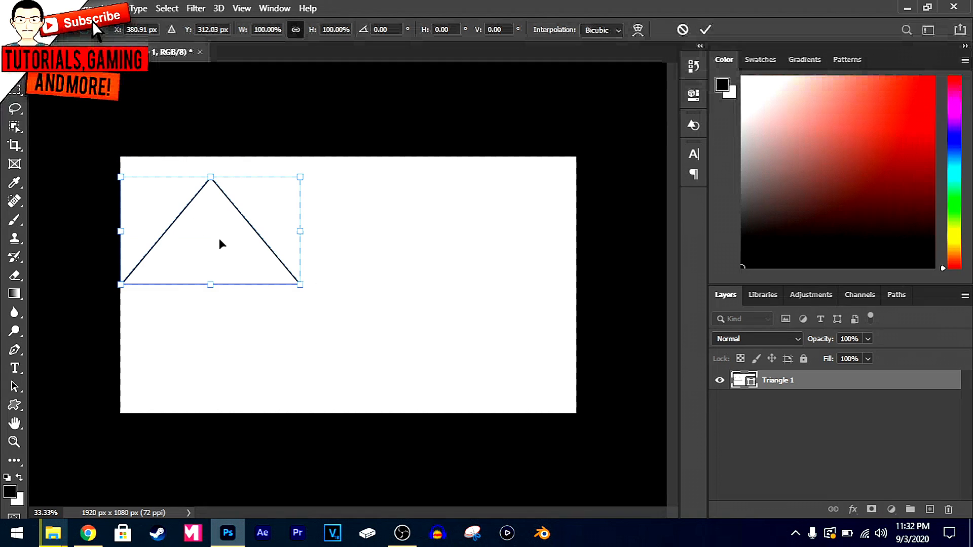
{"action": "left_click_drag", "start_coordinate": [234, 221], "coordinate": [241, 273]}
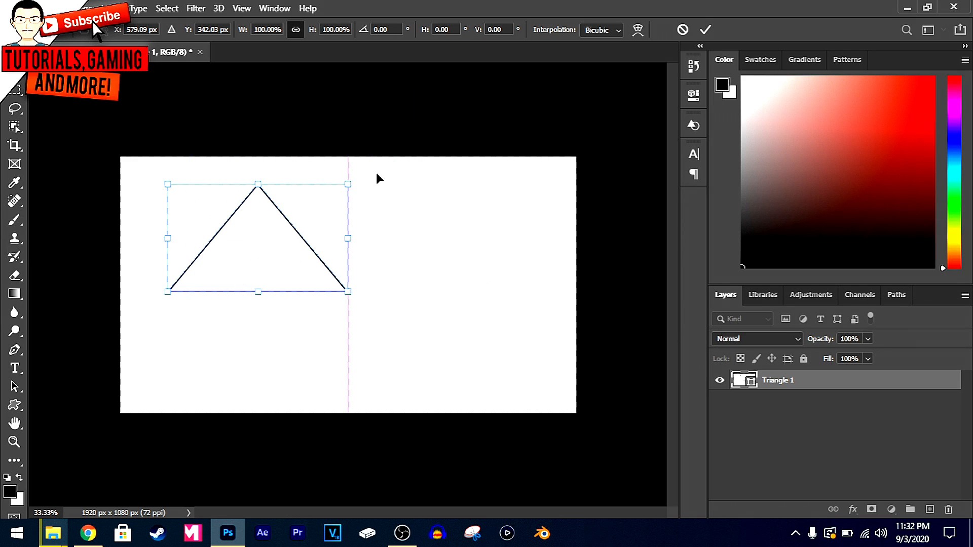
Rotate the triangle to about -48° and move it over the canvas's upper-left corner
{"action": "left_click_drag", "start_coordinate": [372, 183], "coordinate": [333, 128]}
{"action": "left_click_drag", "start_coordinate": [397, 263], "coordinate": [386, 236]}
{"action": "left_click_drag", "start_coordinate": [381, 186], "coordinate": [386, 136]}
{"action": "left_click_drag", "start_coordinate": [336, 48], "coordinate": [329, 114]}
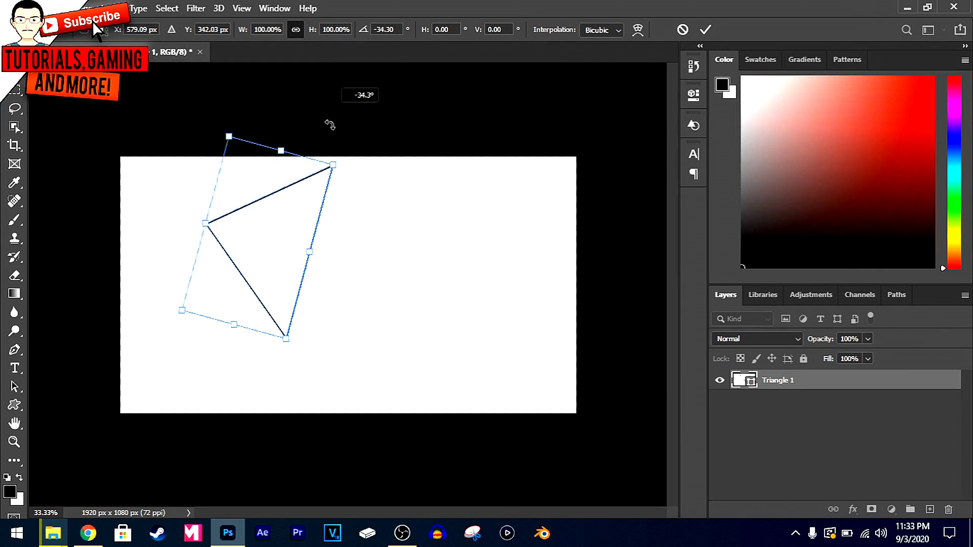
{"action": "left_click_drag", "start_coordinate": [368, 171], "coordinate": [370, 173]}
{"action": "left_click_drag", "start_coordinate": [341, 131], "coordinate": [288, 99]}
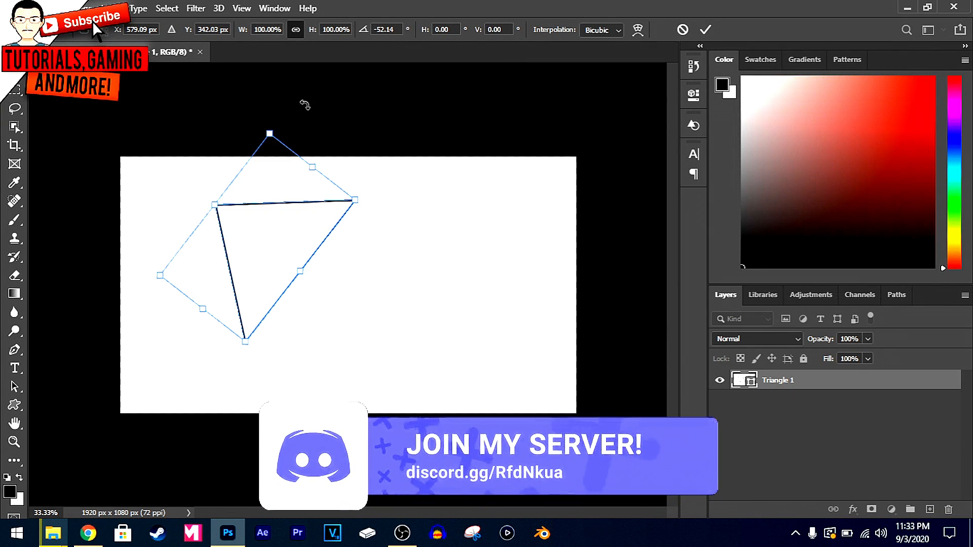
{"action": "left_click_drag", "start_coordinate": [291, 247], "coordinate": [158, 177]}
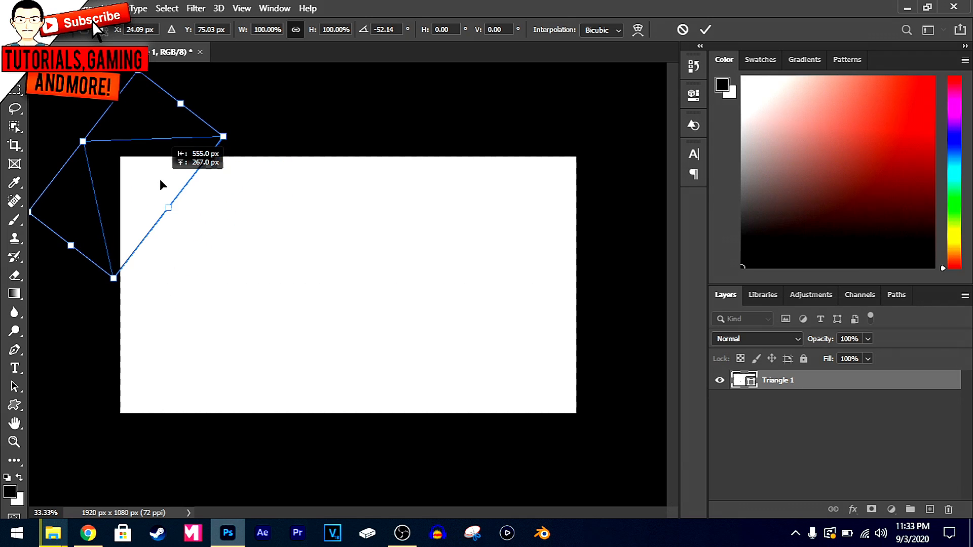
{"action": "left_click_drag", "start_coordinate": [234, 89], "coordinate": [246, 84]}
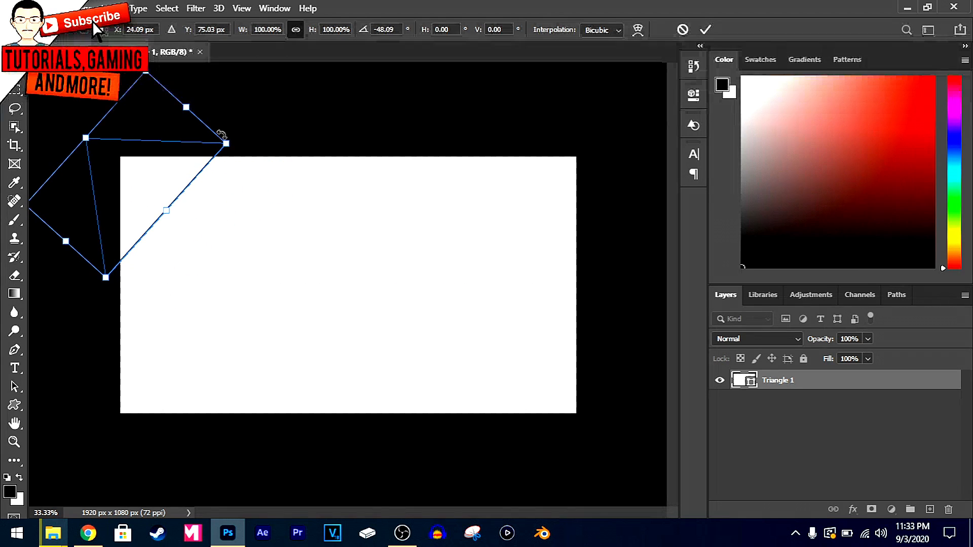
Enlarge the triangle to about 122% width and 148% height so its long edge cuts diagonally across the canvas corner, and apply the transform
{"action": "left_click_drag", "start_coordinate": [164, 211], "coordinate": [181, 222]}
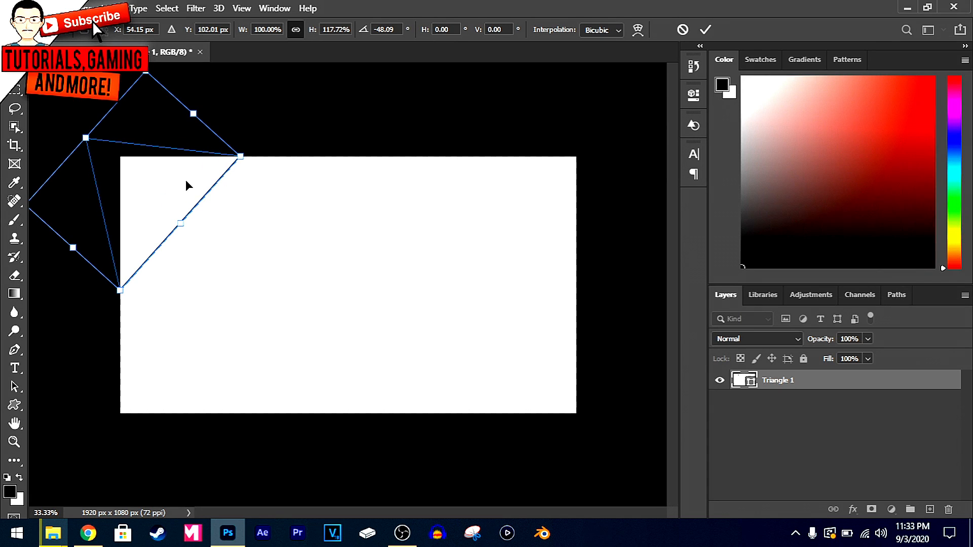
{"action": "left_click_drag", "start_coordinate": [120, 291], "coordinate": [94, 303]}
{"action": "mouse_move", "coordinate": [230, 148]}
{"action": "left_mouse_down"}
{"action": "mouse_move", "coordinate": [243, 130]}
{"action": "mouse_move", "coordinate": [242, 140]}
{"action": "left_mouse_up"}
{"action": "left_click_drag", "start_coordinate": [81, 142], "coordinate": [51, 114]}
{"action": "mouse_move", "coordinate": [107, 142]}
{"action": "left_mouse_down"}
{"action": "mouse_move", "coordinate": [118, 144]}
{"action": "mouse_move", "coordinate": [117, 131]}
{"action": "left_mouse_up"}
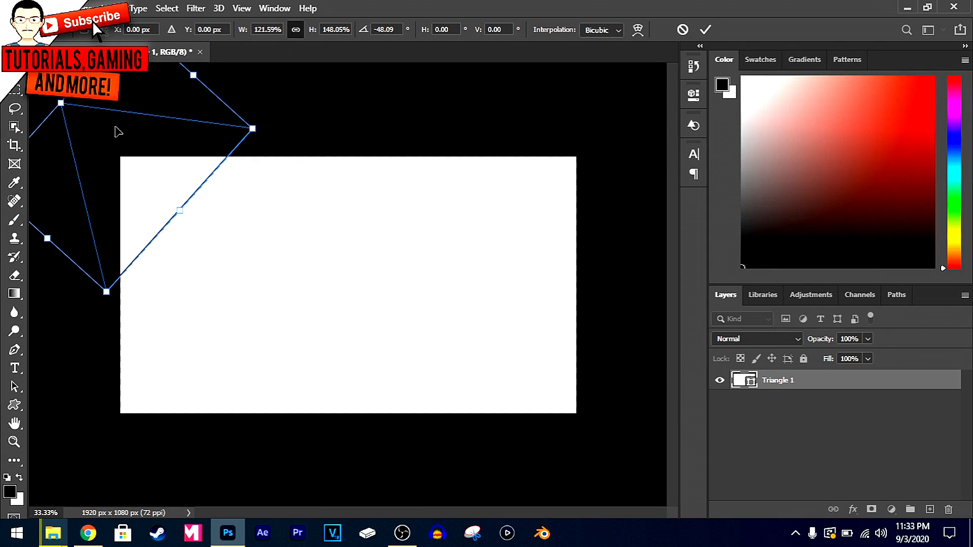
{"action": "key", "text": "Return"}
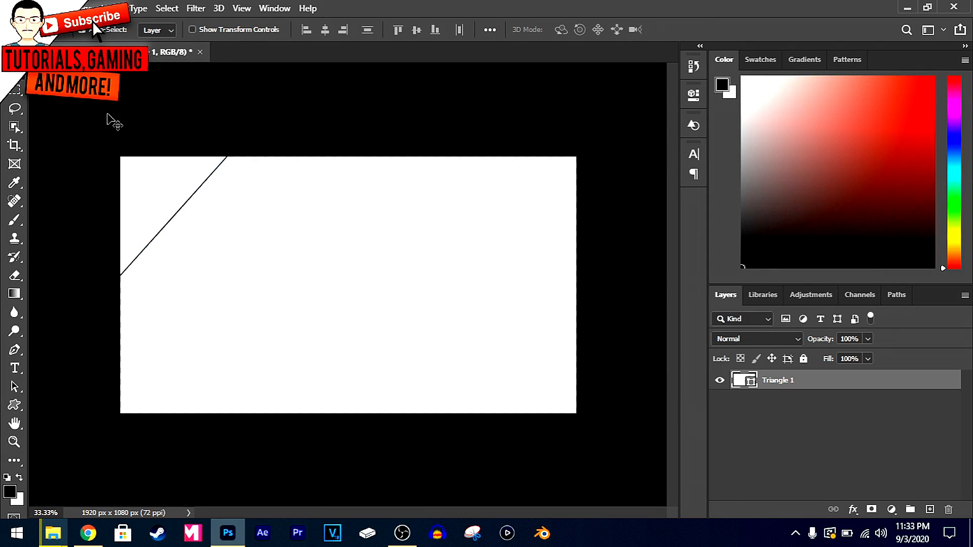
Rasterize the triangle layer
{"action": "right_click", "coordinate": [777, 381]}
{"action": "left_click", "coordinate": [834, 370]}
{"action": "right_click", "coordinate": [808, 379]}
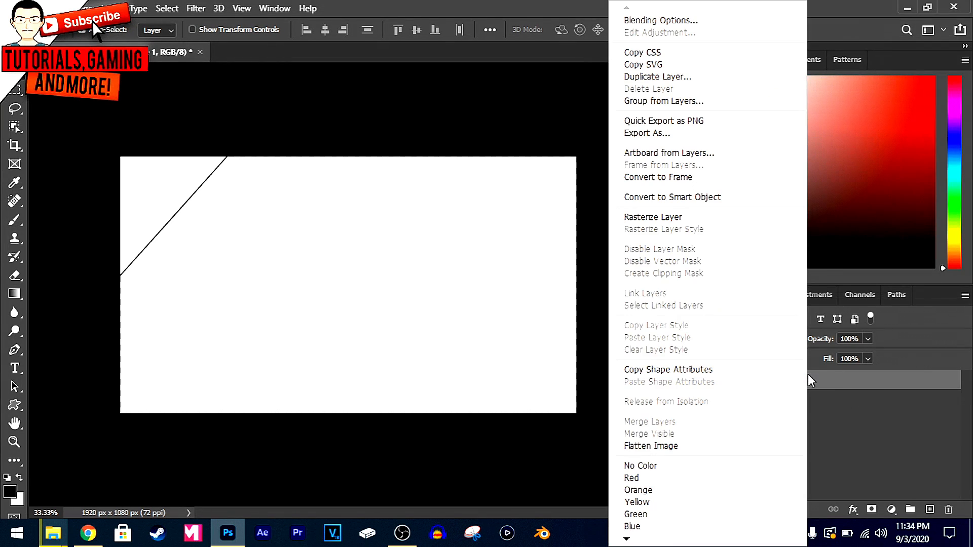
{"action": "left_click", "coordinate": [653, 218]}
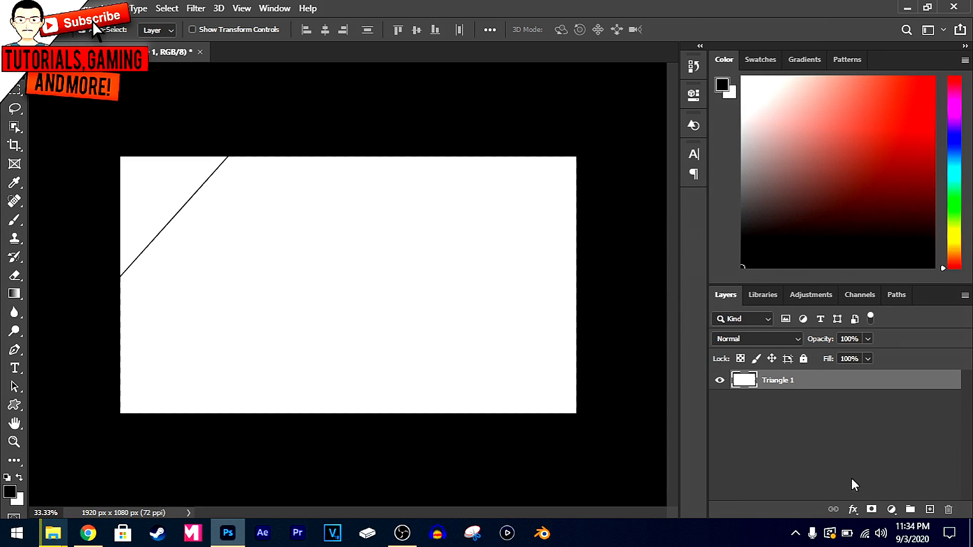
Switch back to the Custom Shape tool and choose the solid square as its shape
{"action": "left_click", "coordinate": [13, 407]}
{"action": "left_click", "coordinate": [577, 29]}
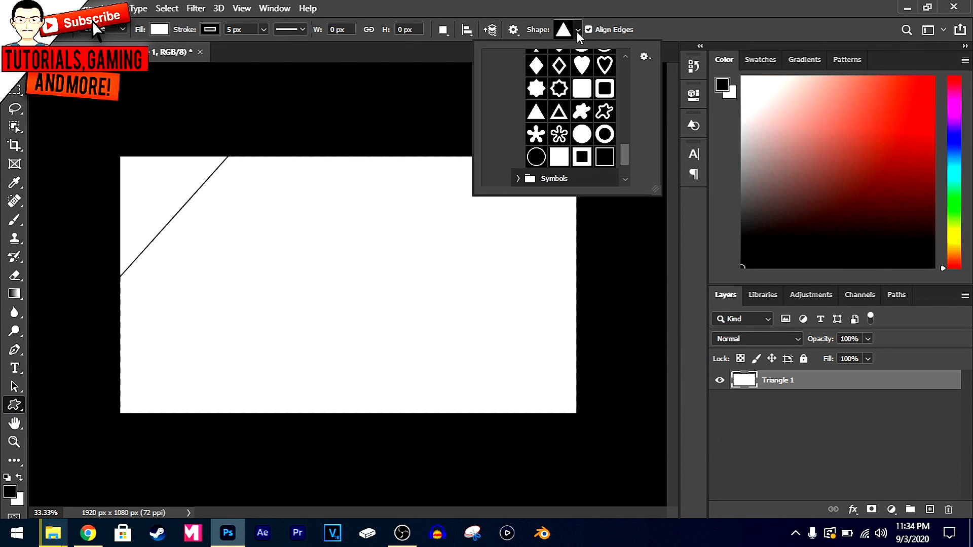
{"action": "left_click", "coordinate": [563, 153]}
{"action": "left_click", "coordinate": [576, 29]}
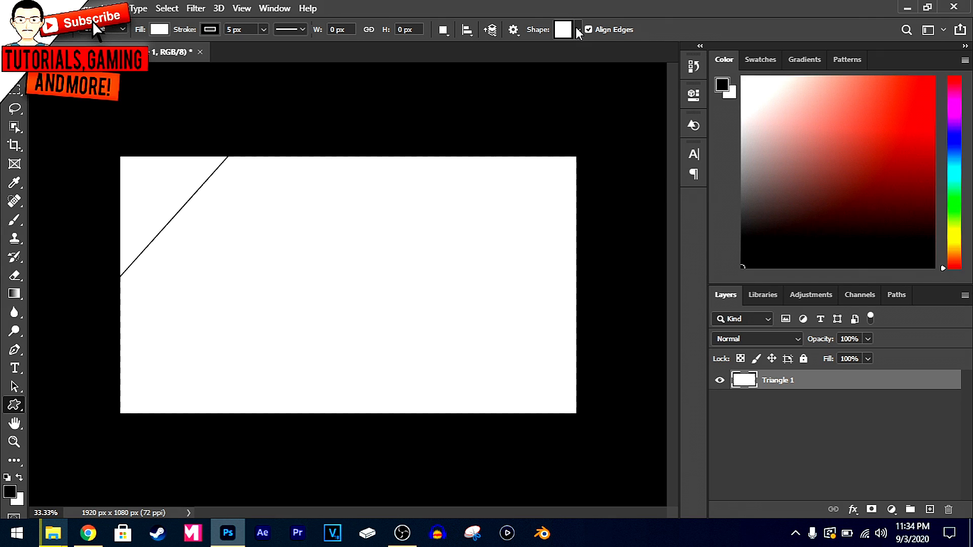
Set the shape fill to red and draw a rectangle about 903 × 141 px across the diagonal edge in the canvas's upper-left area
{"action": "left_click", "coordinate": [159, 29]}
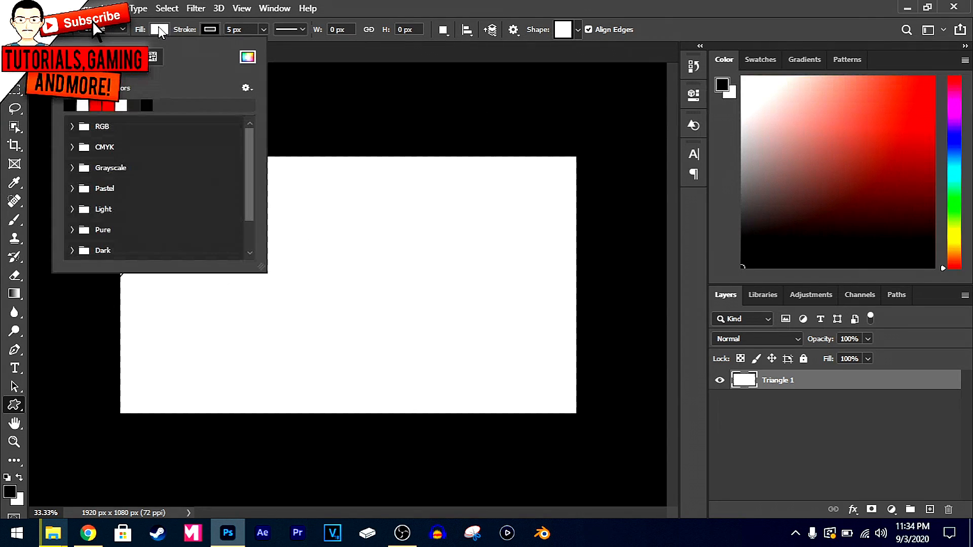
{"action": "left_click", "coordinate": [247, 56]}
{"action": "left_click_drag", "start_coordinate": [477, 106], "coordinate": [480, 99]}
{"action": "left_click", "coordinate": [619, 92]}
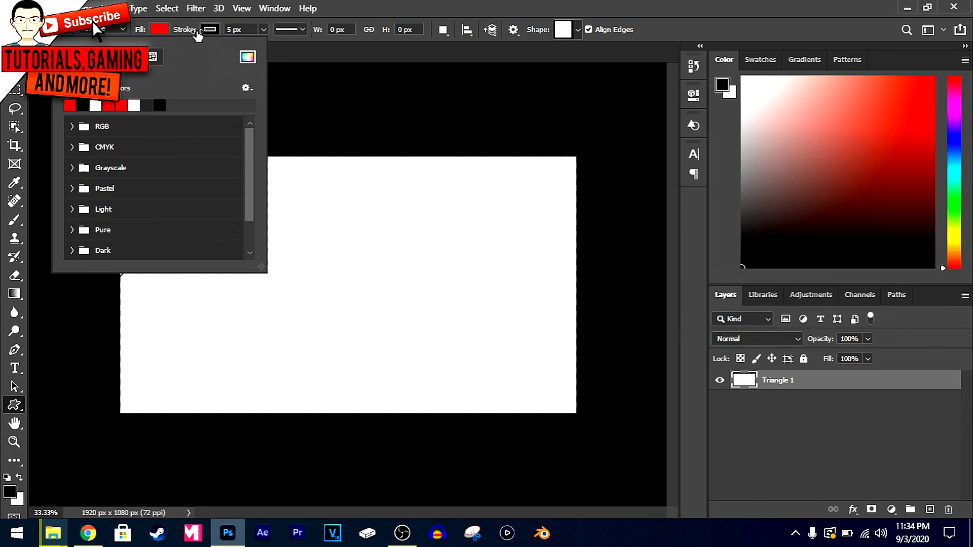
{"action": "left_click", "coordinate": [168, 29]}
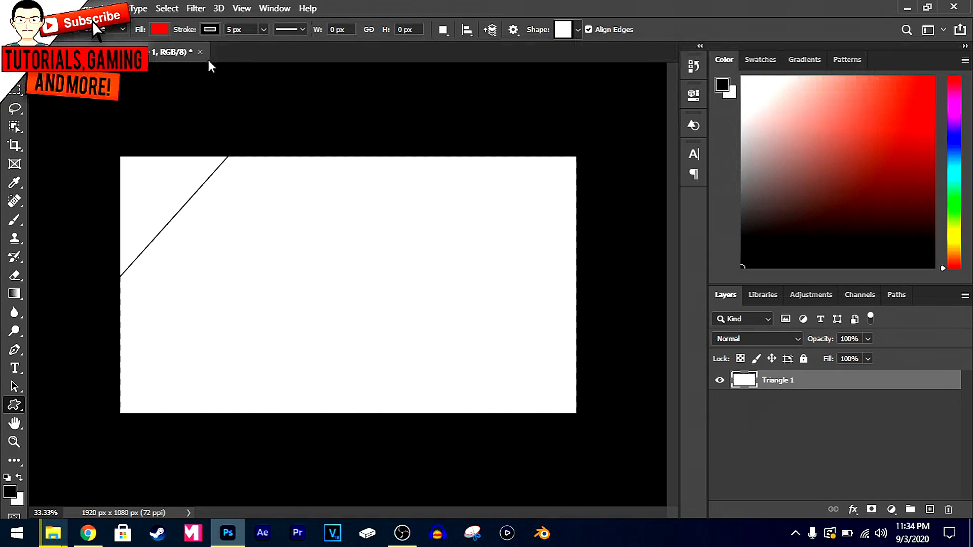
{"action": "left_click_drag", "start_coordinate": [138, 200], "coordinate": [353, 233]}
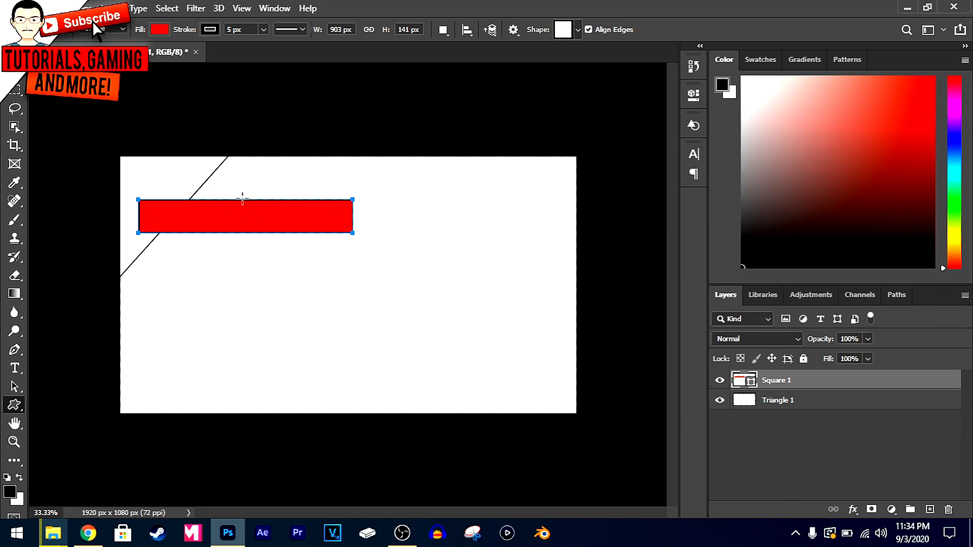
{"action": "left_click", "coordinate": [15, 71]}
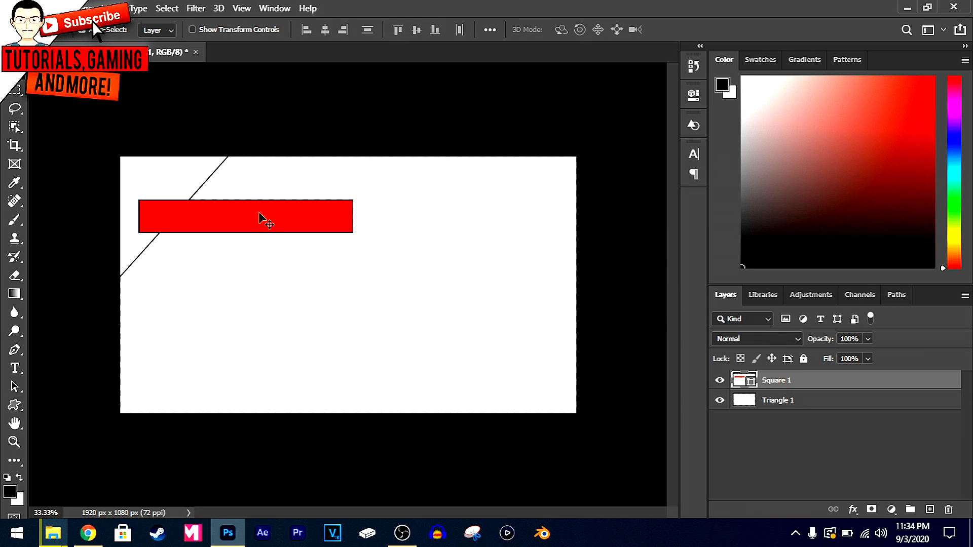
Move the red bar slightly closer to the canvas's left edge and rasterize its layer
{"action": "mouse_move", "coordinate": [232, 210]}
{"action": "left_mouse_down"}
{"action": "mouse_move", "coordinate": [220, 211]}
{"action": "mouse_move", "coordinate": [248, 212]}
{"action": "left_mouse_up"}
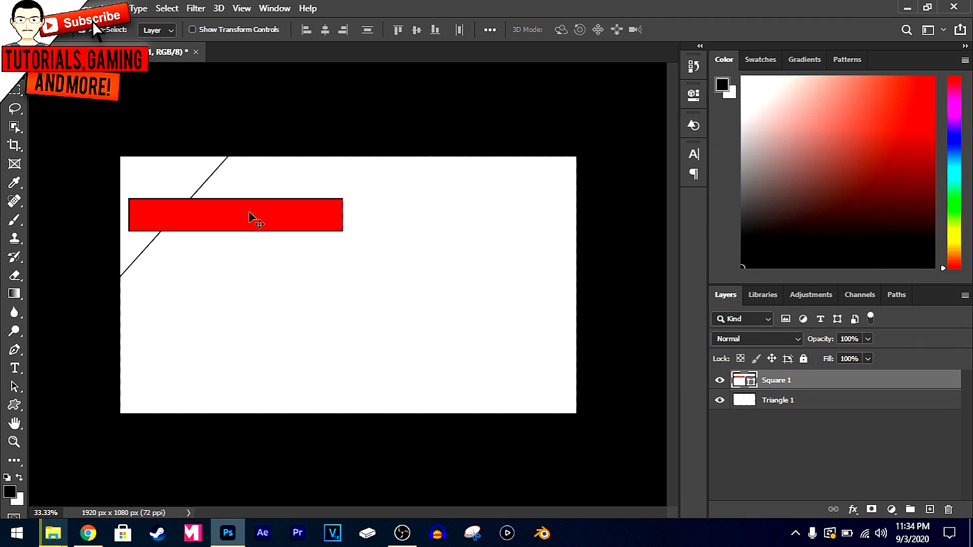
{"action": "right_click", "coordinate": [783, 385]}
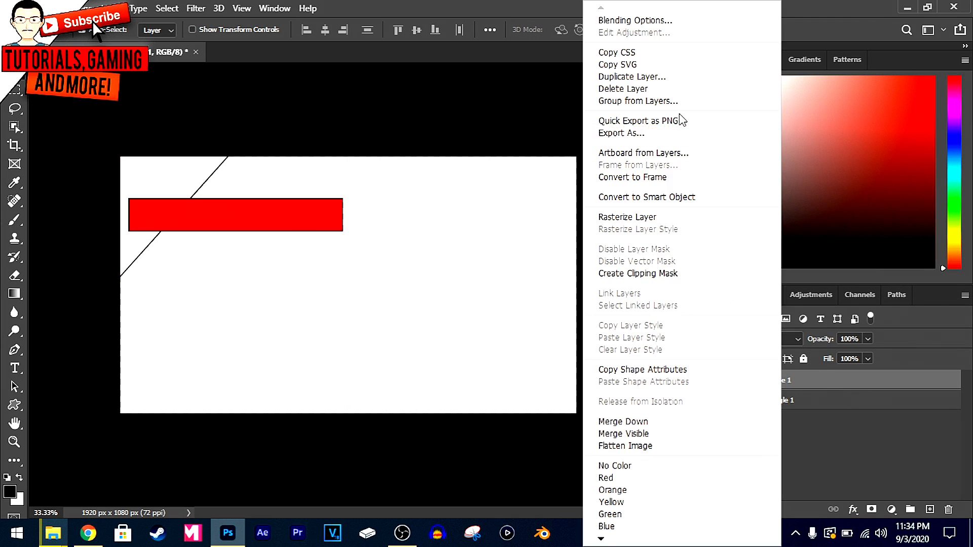
{"action": "left_click", "coordinate": [623, 217]}
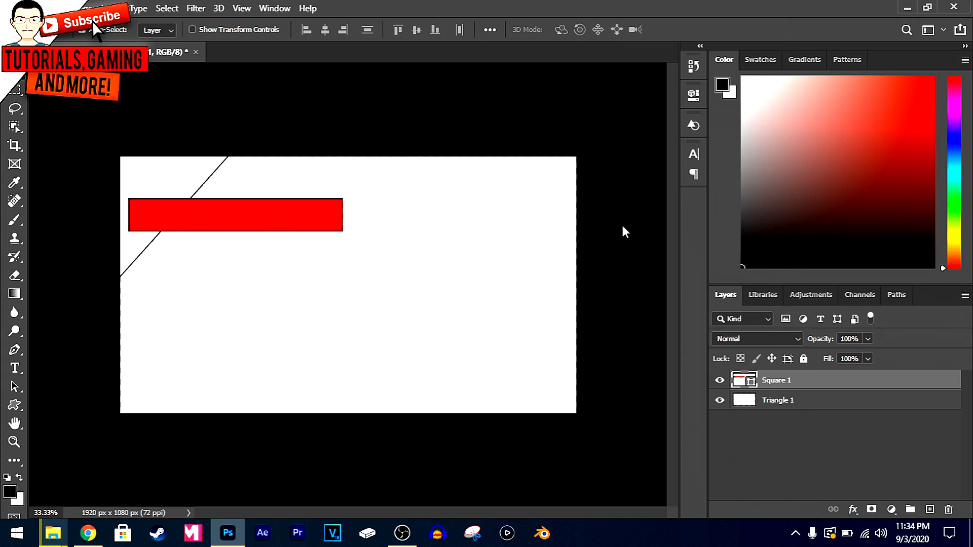
{"action": "right_click", "coordinate": [804, 377]}
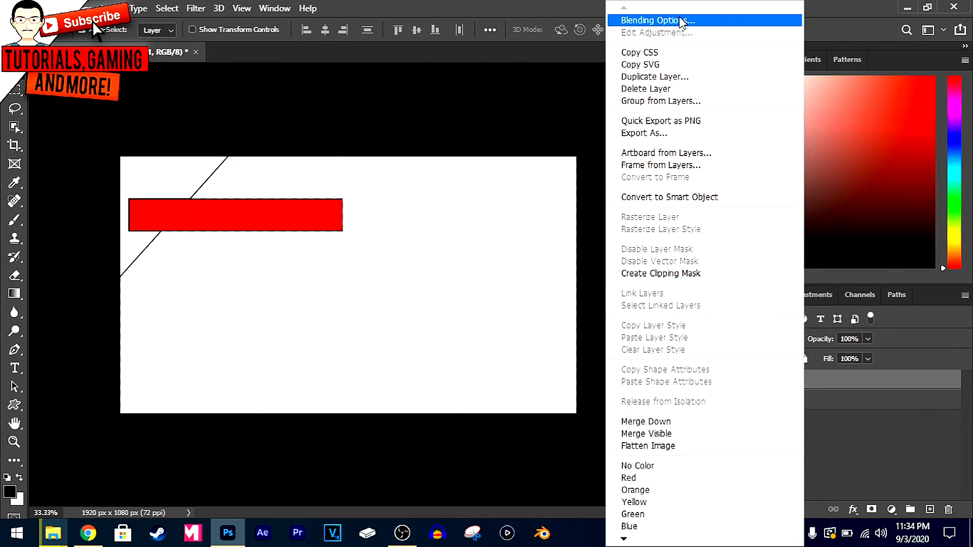
{"action": "left_click", "coordinate": [658, 20]}
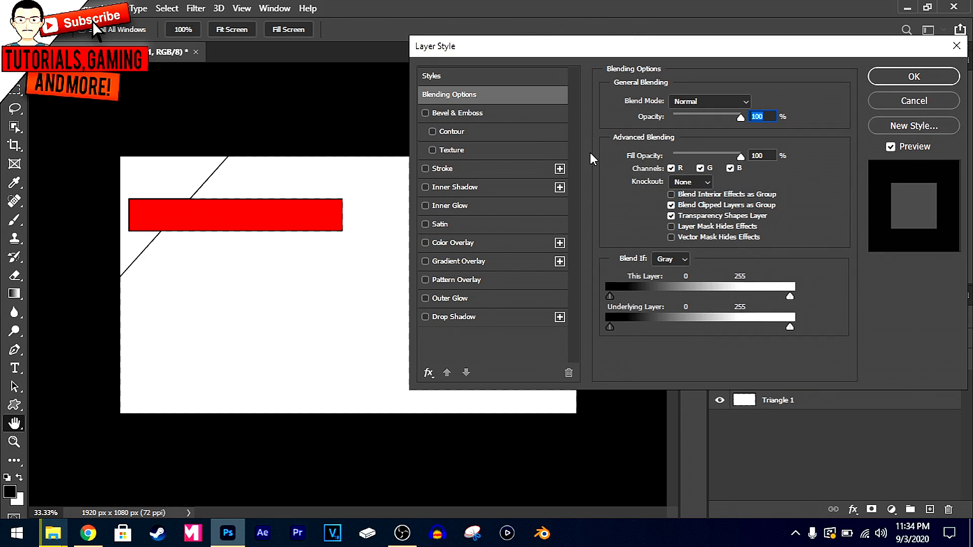
{"action": "left_click", "coordinate": [425, 114]}
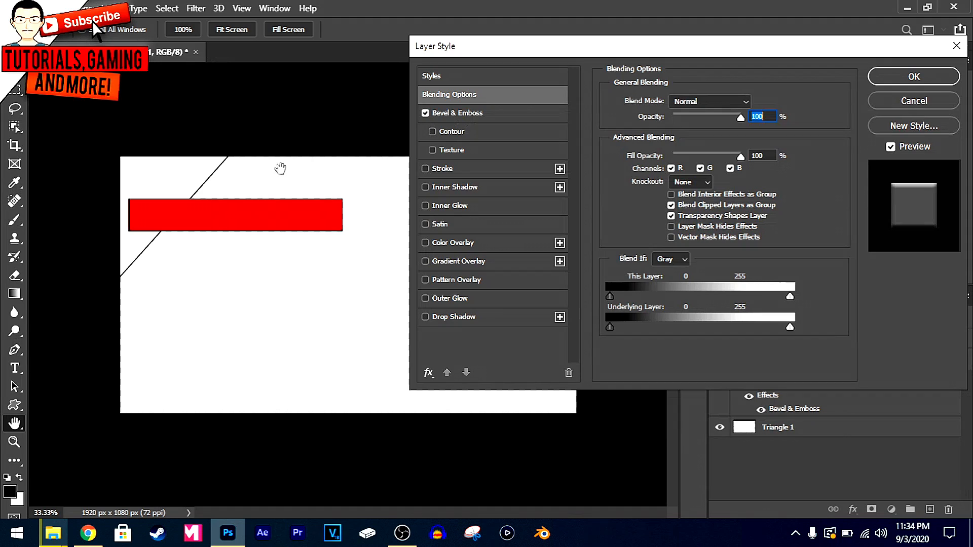
{"action": "left_click", "coordinate": [60, 515]}
{"action": "type", "text": "4"}
{"action": "key", "text": "Return"}
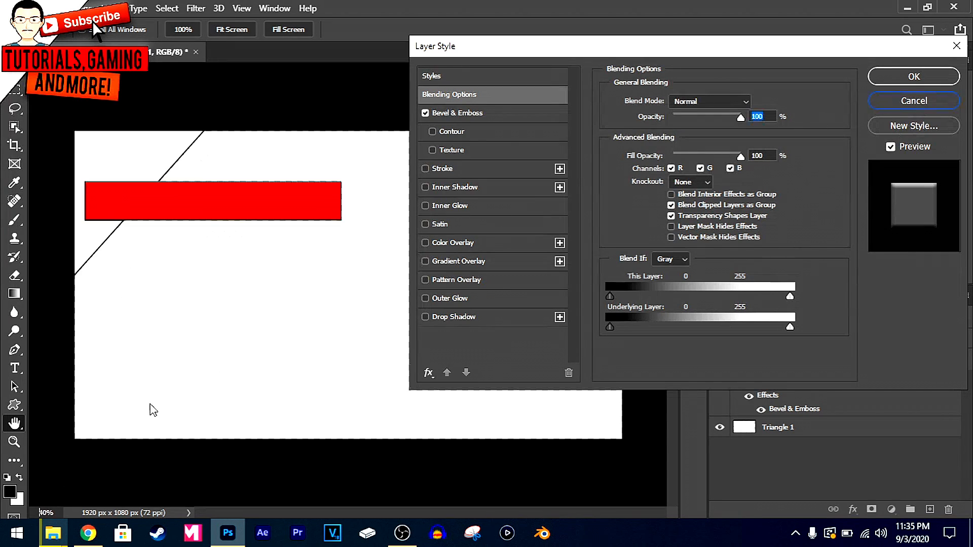
{"action": "key", "text": "Escape"}
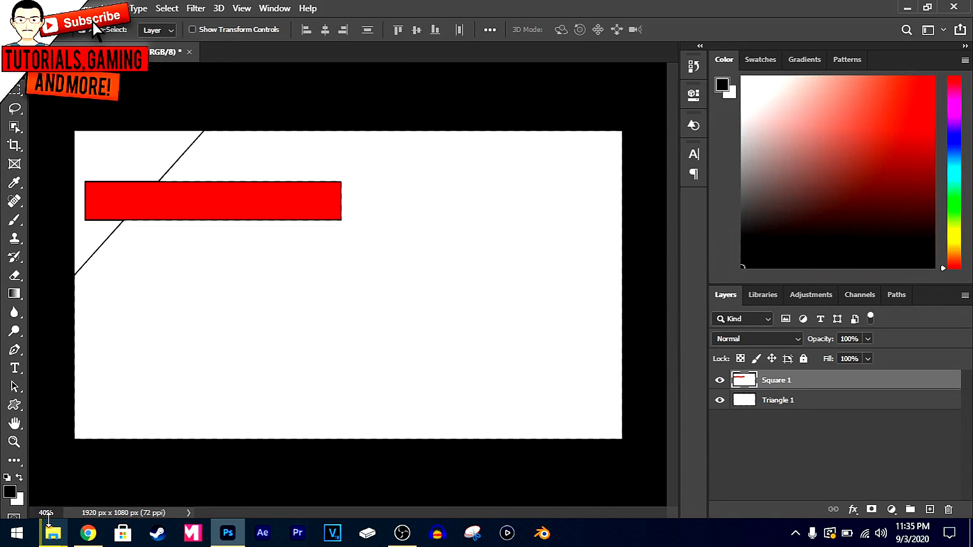
Enable Bevel & Emboss for the red bar's layer, without contour or texture, and show the effect's settings
{"action": "left_click", "coordinate": [44, 519]}
{"action": "left_click", "coordinate": [23, 513]}
{"action": "left_click_drag", "start_coordinate": [48, 512], "coordinate": [34, 513]}
{"action": "type", "text": "50"}
{"action": "key", "text": "Return"}
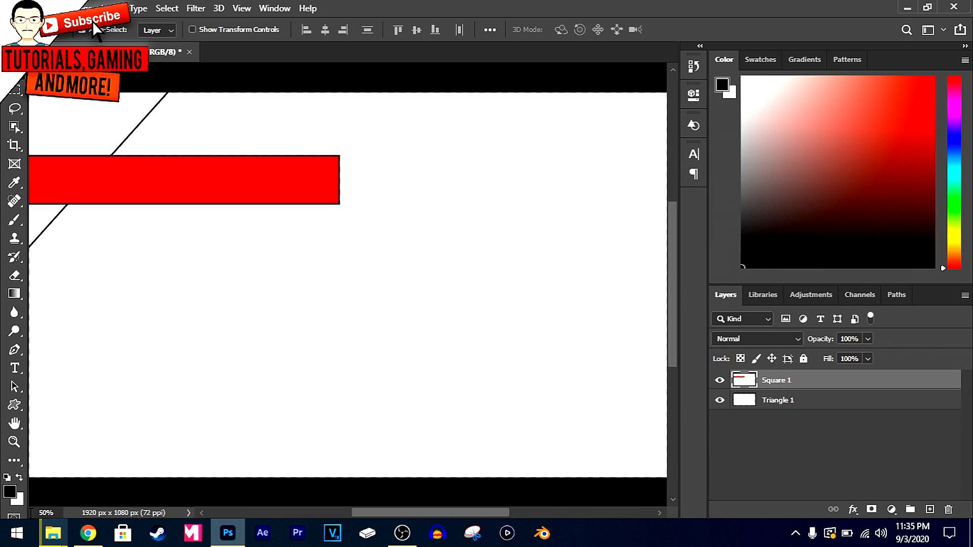
{"action": "left_click_drag", "start_coordinate": [421, 514], "coordinate": [399, 494]}
{"action": "scroll", "coordinate": [367, 387], "scroll_direction": "up", "scroll_amount": 1}
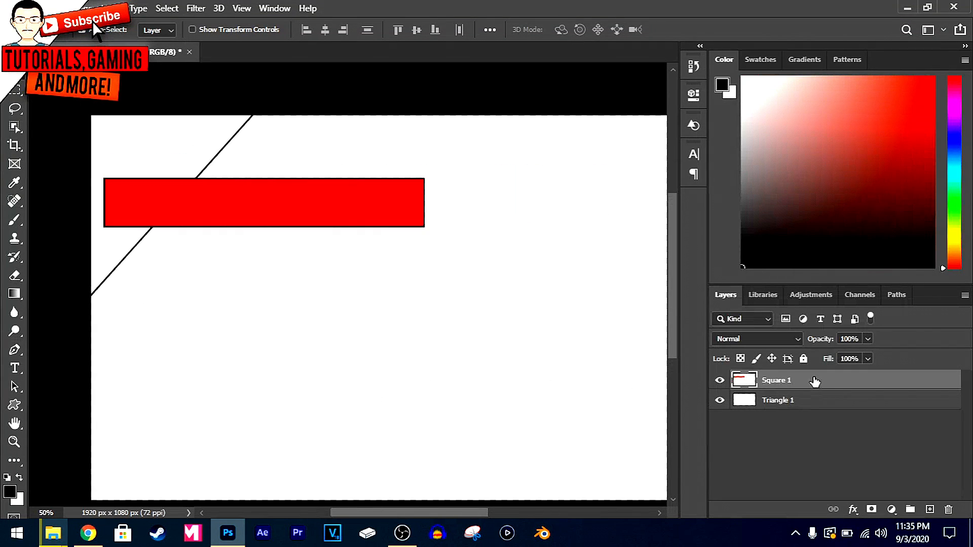
{"action": "right_click", "coordinate": [814, 379]}
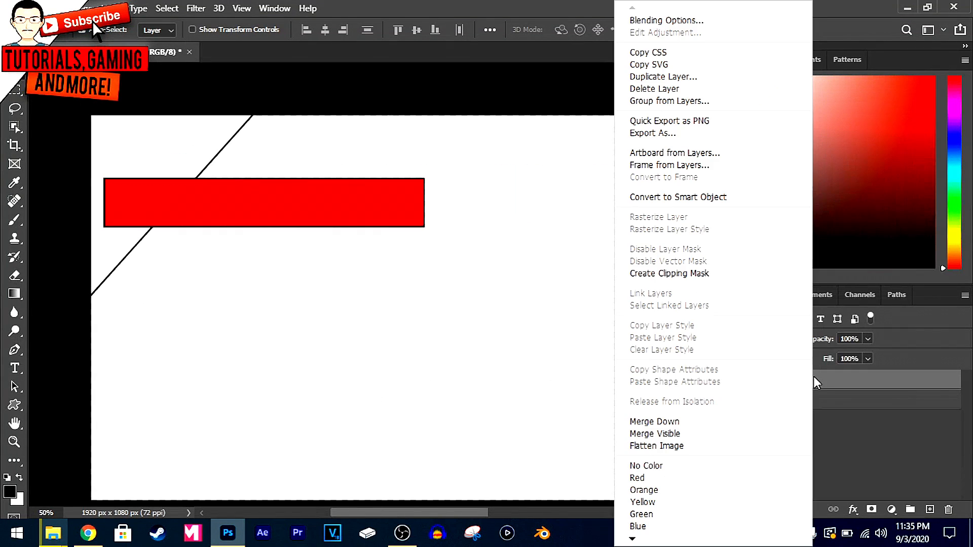
{"action": "left_click", "coordinate": [660, 22]}
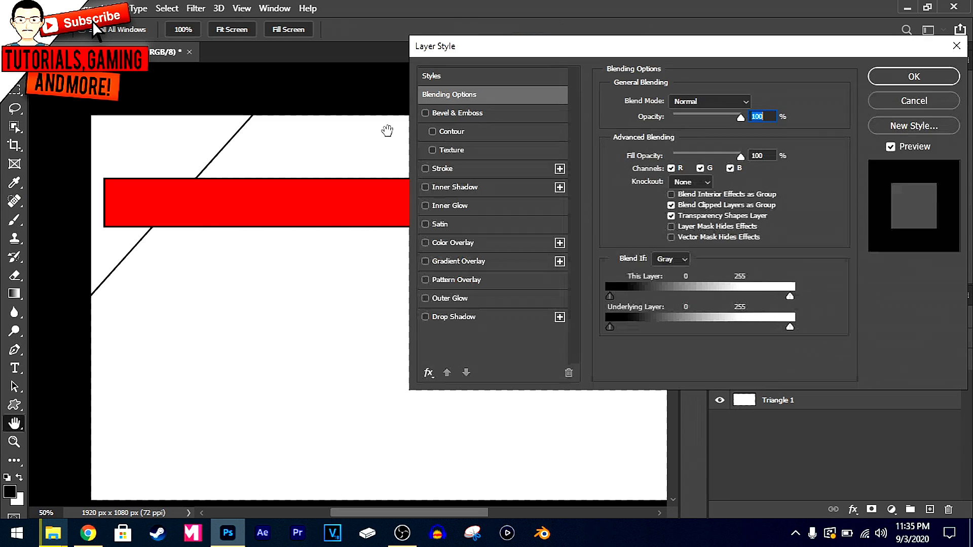
{"action": "left_click", "coordinate": [425, 113]}
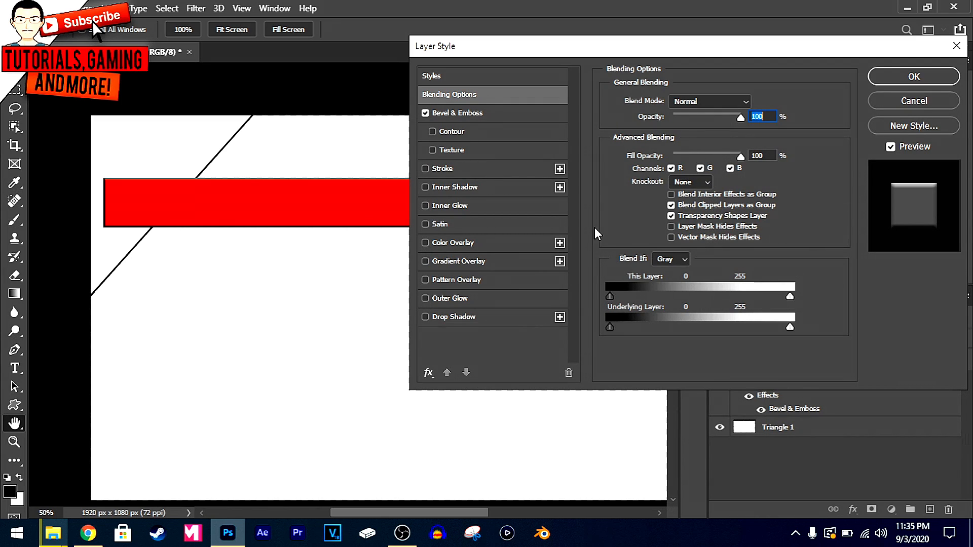
{"action": "left_click", "coordinate": [432, 132]}
{"action": "left_click", "coordinate": [435, 151]}
{"action": "left_click", "coordinate": [435, 151]}
{"action": "left_click", "coordinate": [528, 112]}
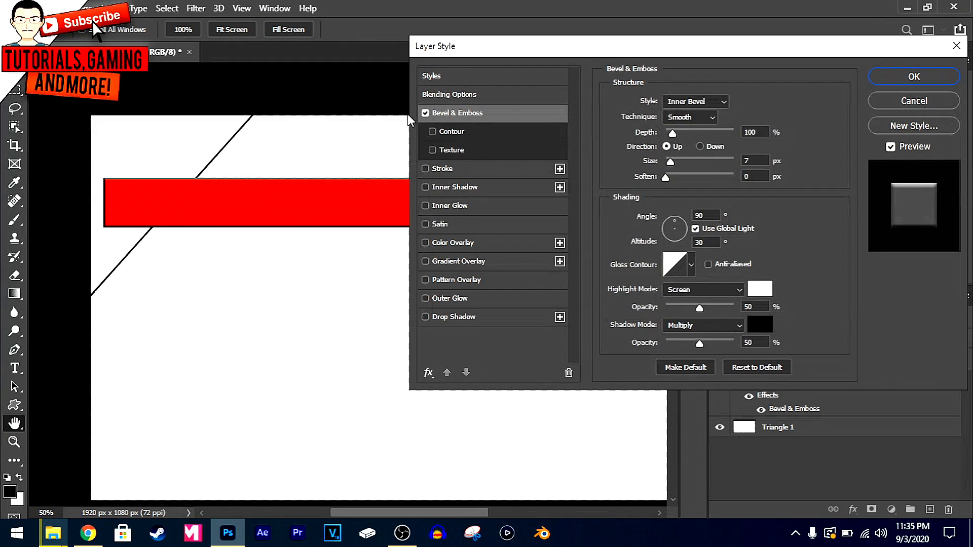
Try the Outer Bevel style on the red bar, and set the bevel style to Emboss
{"action": "left_click", "coordinate": [689, 103]}
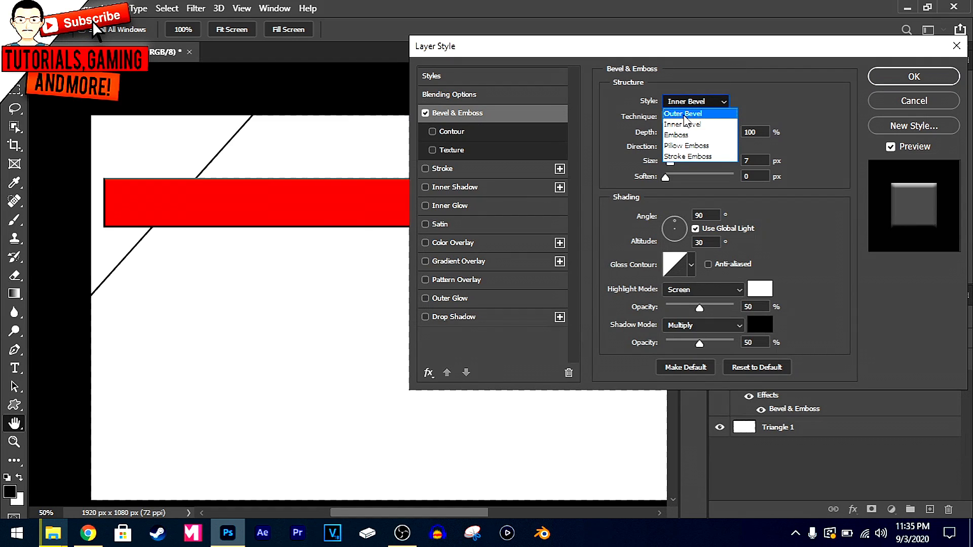
{"action": "left_click", "coordinate": [685, 116]}
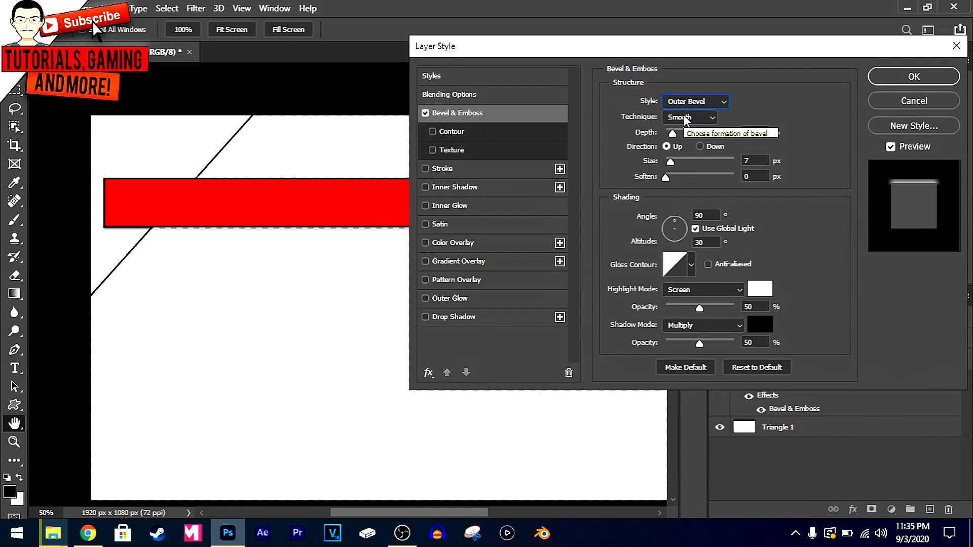
{"action": "left_click", "coordinate": [709, 101]}
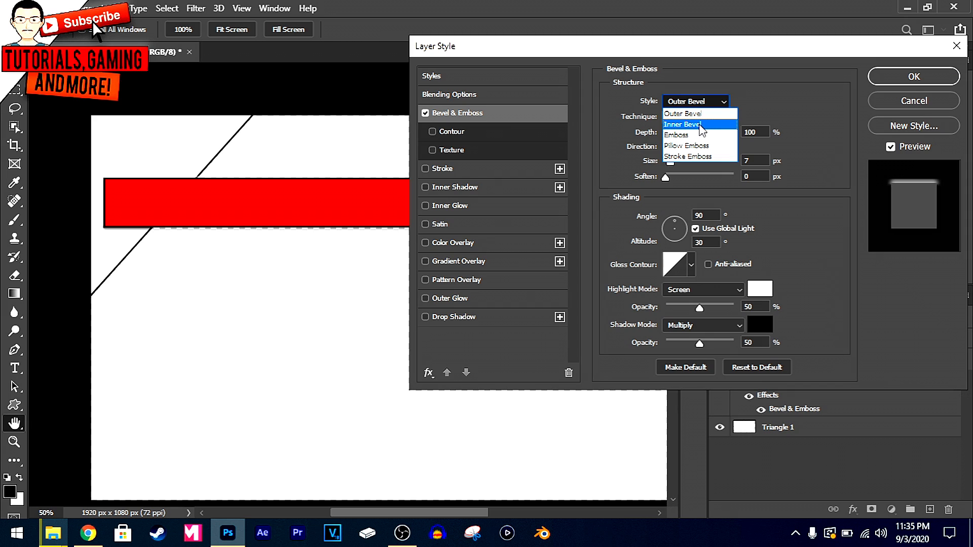
{"action": "left_click", "coordinate": [698, 135]}
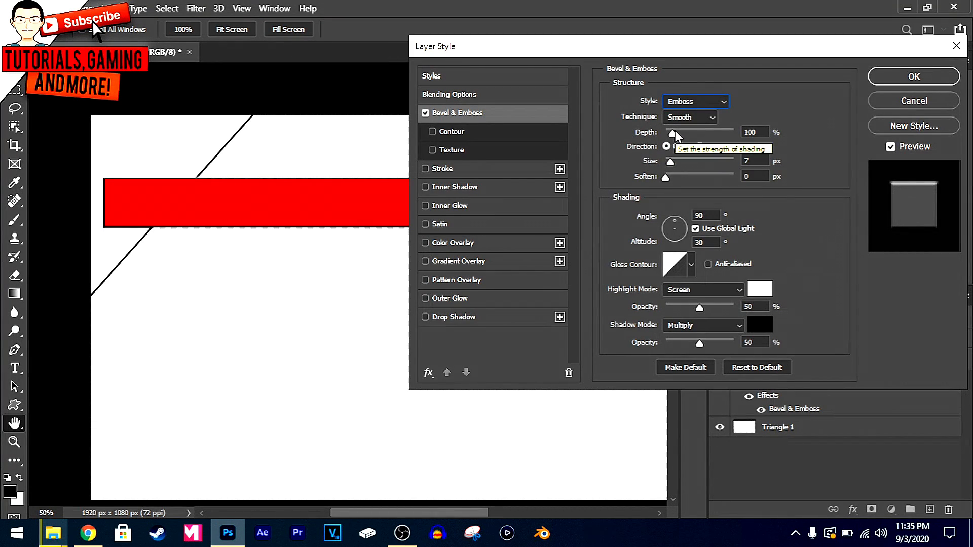
Set the emboss size to 23 px and soften to 4 px, apply the layer style, and collapse the layer's effects list
{"action": "mouse_move", "coordinate": [670, 160]}
{"action": "left_mouse_down"}
{"action": "mouse_move", "coordinate": [691, 159]}
{"action": "mouse_move", "coordinate": [680, 160]}
{"action": "left_mouse_up"}
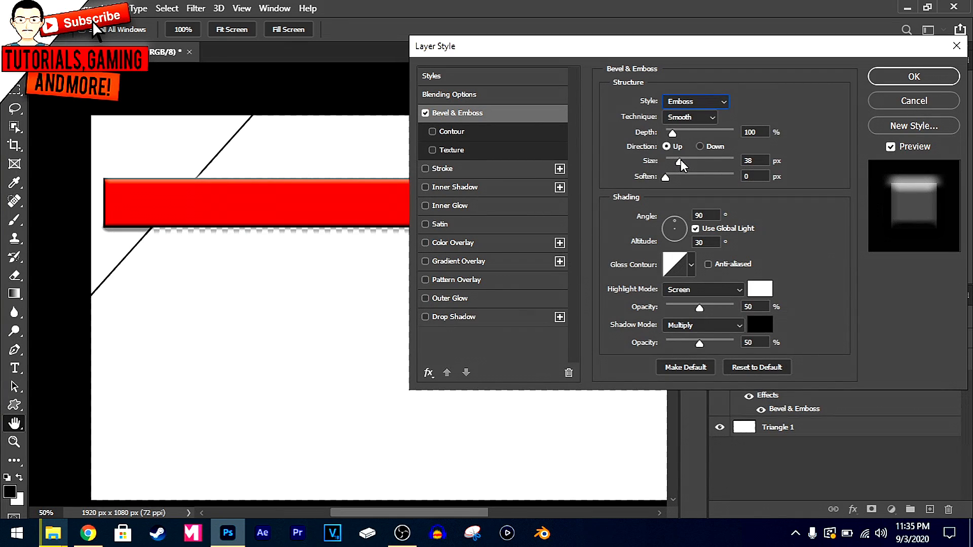
{"action": "left_click_drag", "start_coordinate": [680, 160], "coordinate": [677, 160]}
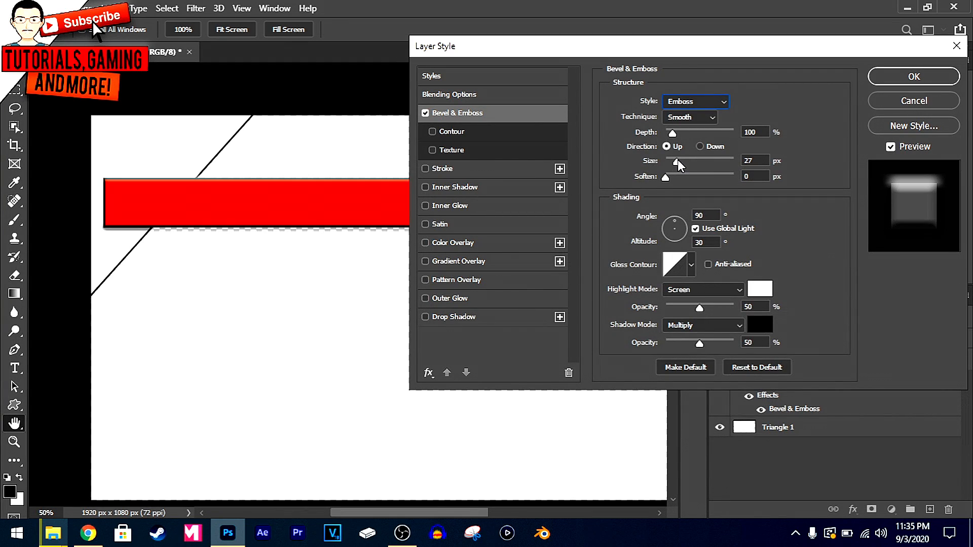
{"action": "left_click", "coordinate": [677, 159]}
{"action": "type", "text": "23"}
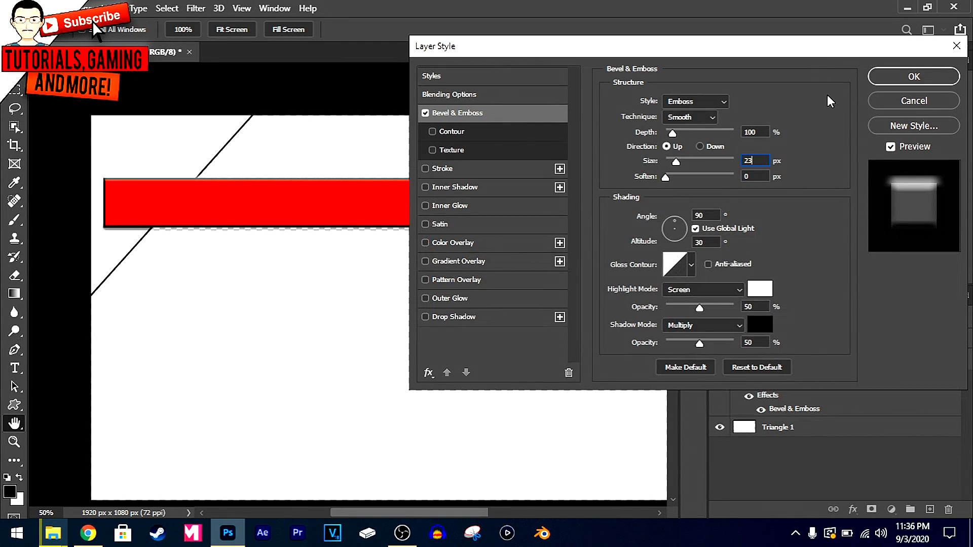
{"action": "left_click", "coordinate": [666, 179]}
{"action": "key", "text": "Tab"}
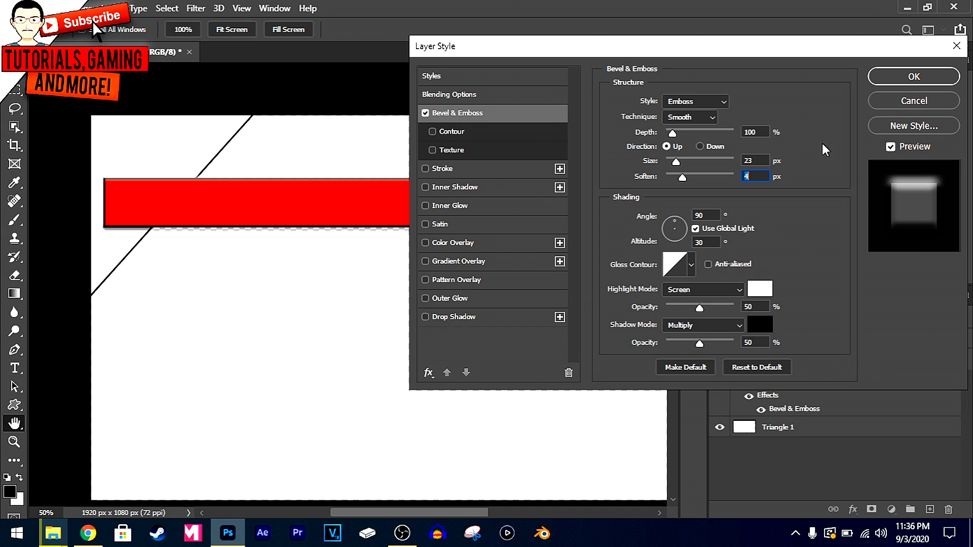
{"action": "left_click", "coordinate": [905, 80]}
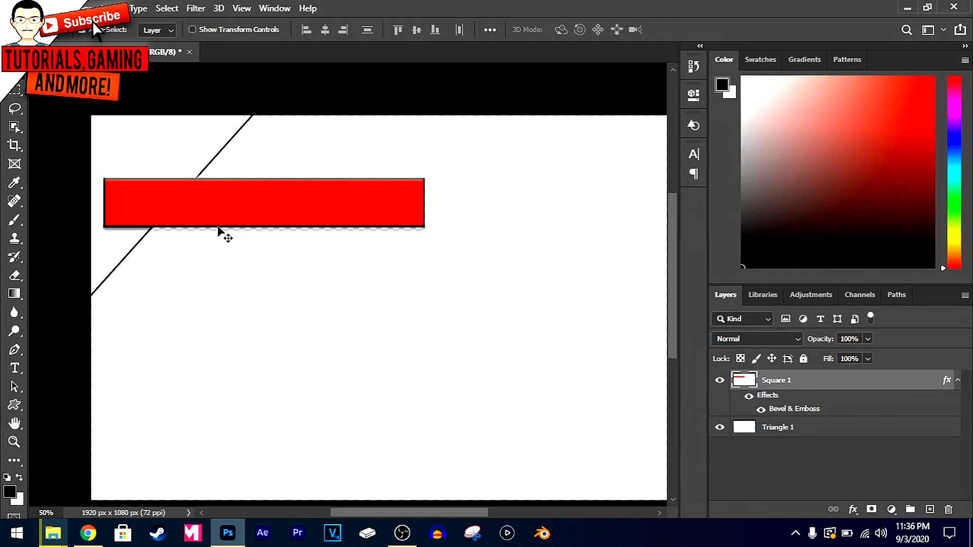
{"action": "left_click", "coordinate": [956, 380]}
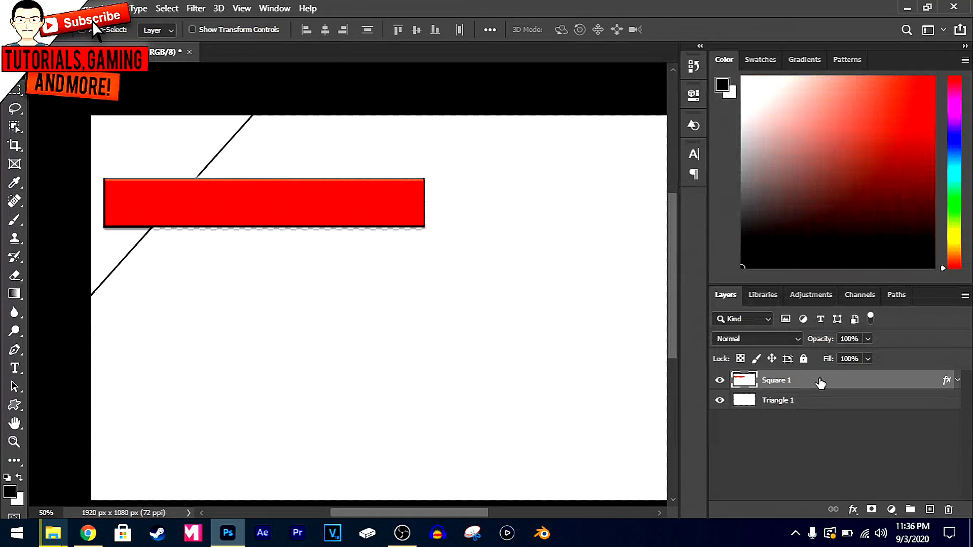
Duplicate the embossed red bar and place the copy just below the original, offset slightly to the right
{"action": "key", "text": "ctrl+j"}
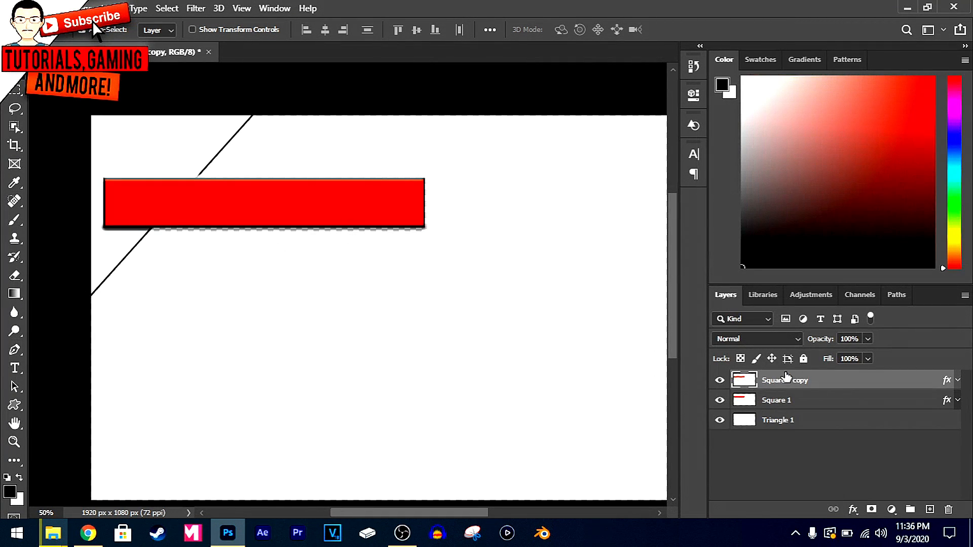
{"action": "left_click_drag", "start_coordinate": [284, 224], "coordinate": [300, 268]}
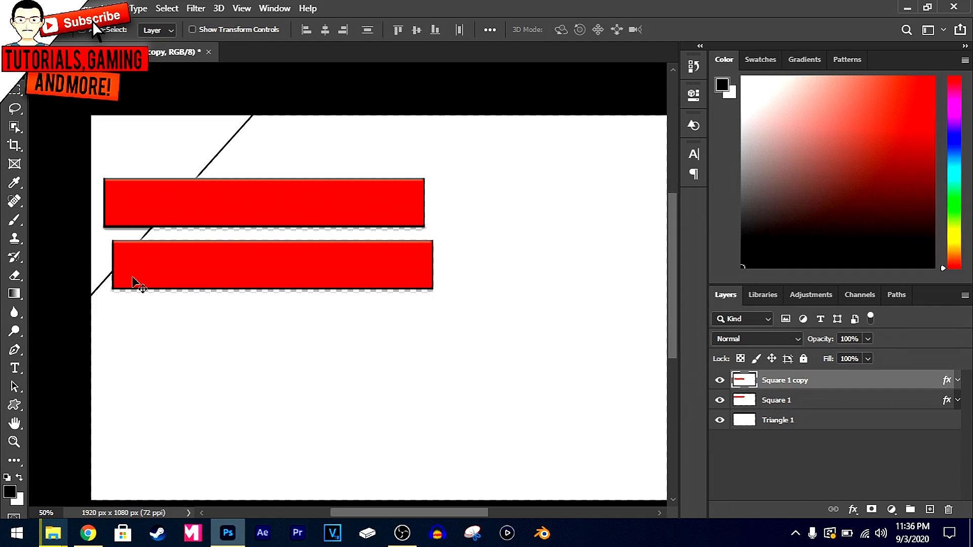
Narrow the lower red bar from its left side with a free transform, keeping its height at 100%
{"action": "key", "text": "ctrl+t"}
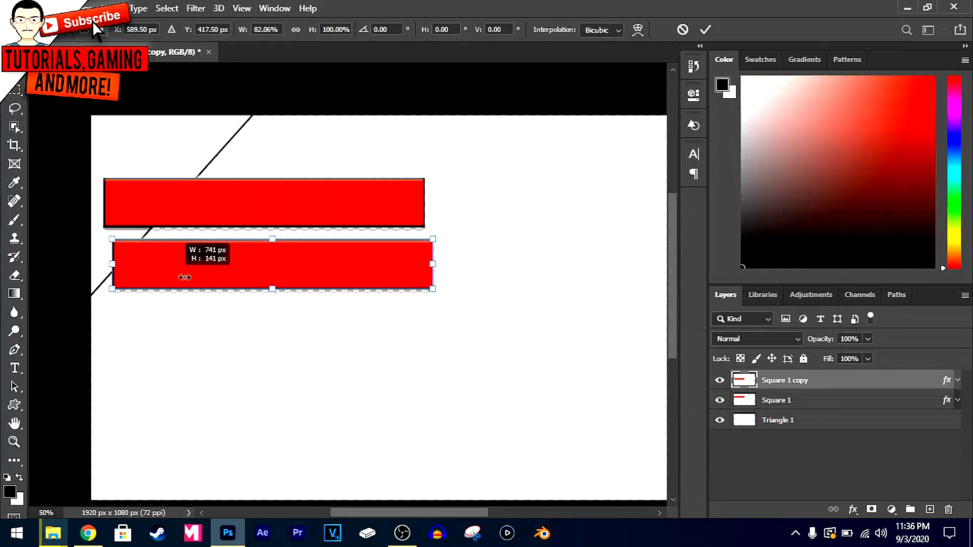
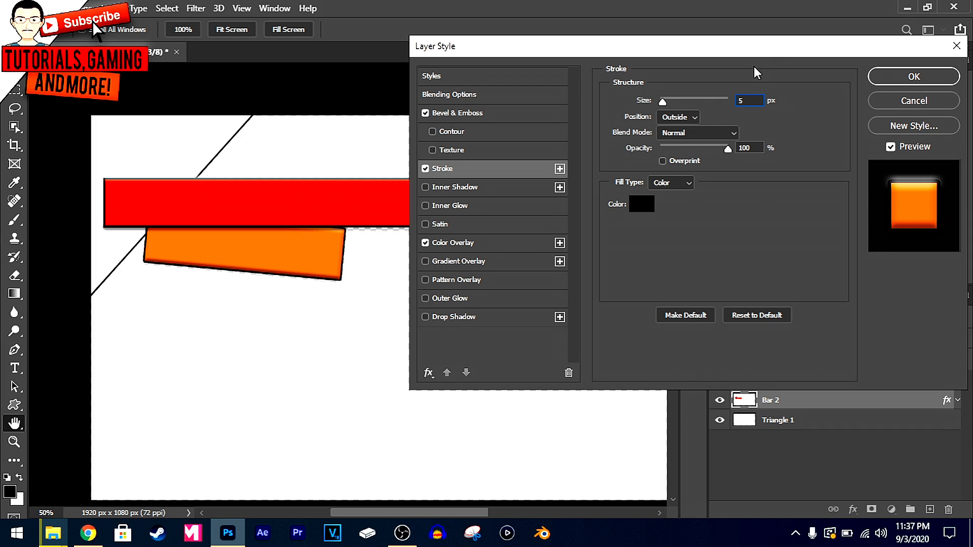
Apply the layer style to the orange bar, and give the red Bar1 layer a black 5 px outside stroke
{"action": "left_click", "coordinate": [884, 76]}
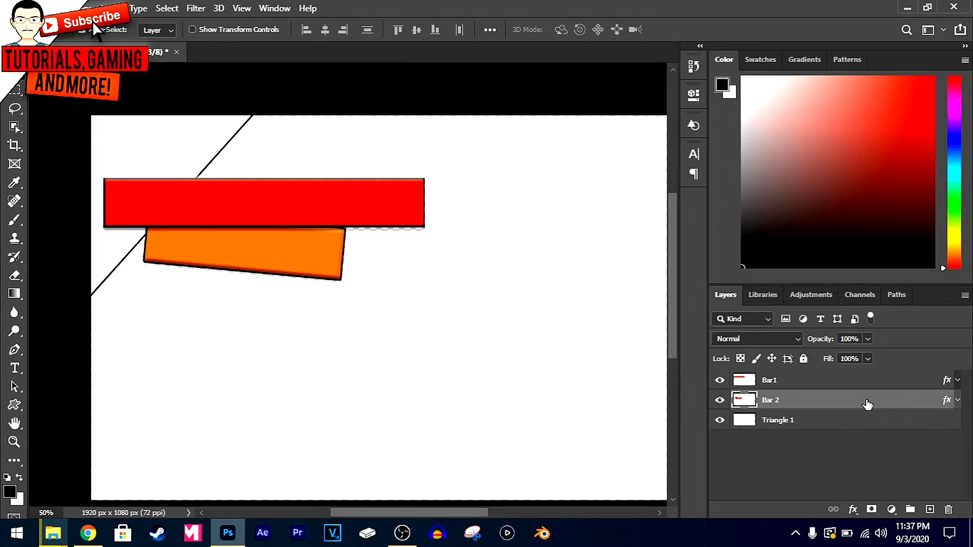
{"action": "left_click", "coordinate": [858, 385]}
{"action": "right_click", "coordinate": [858, 386]}
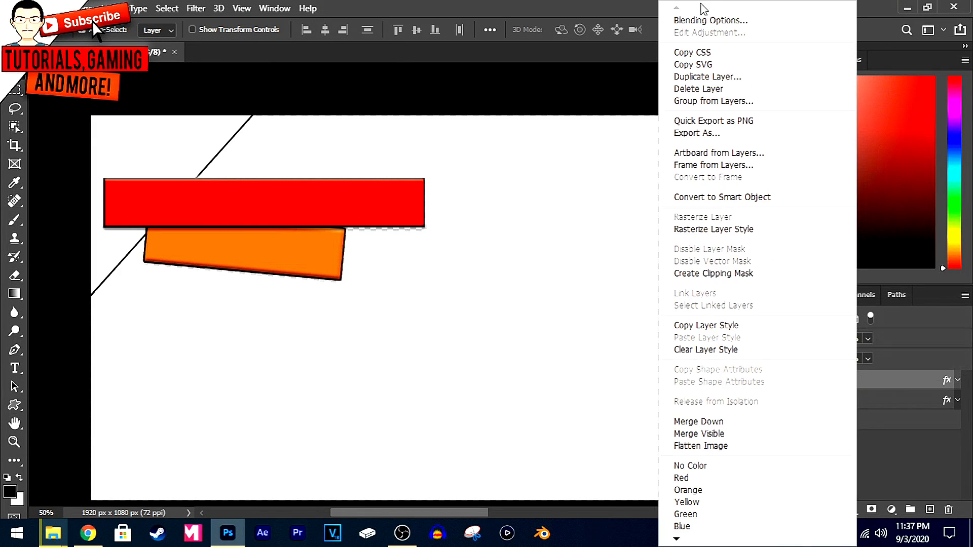
{"action": "left_click", "coordinate": [698, 22]}
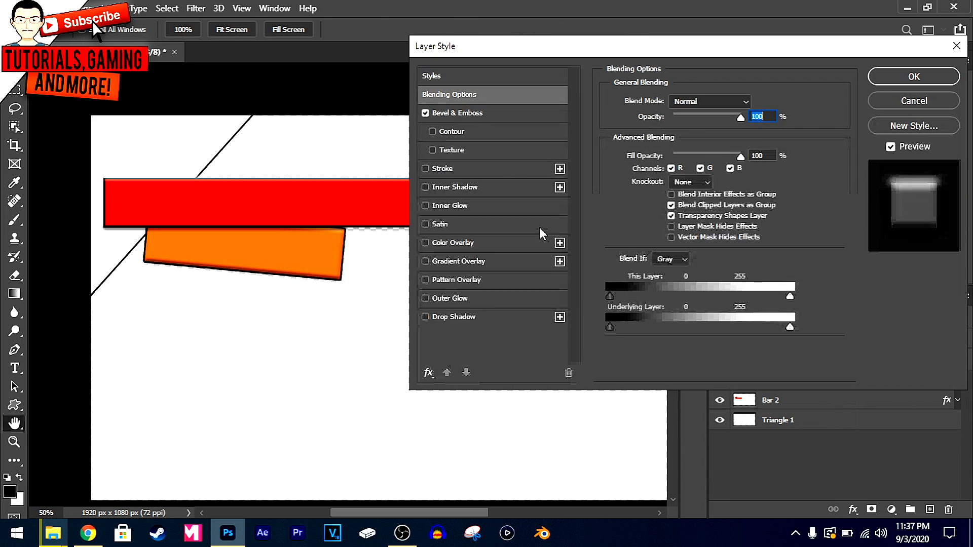
{"action": "left_click", "coordinate": [429, 167]}
{"action": "left_click", "coordinate": [642, 207]}
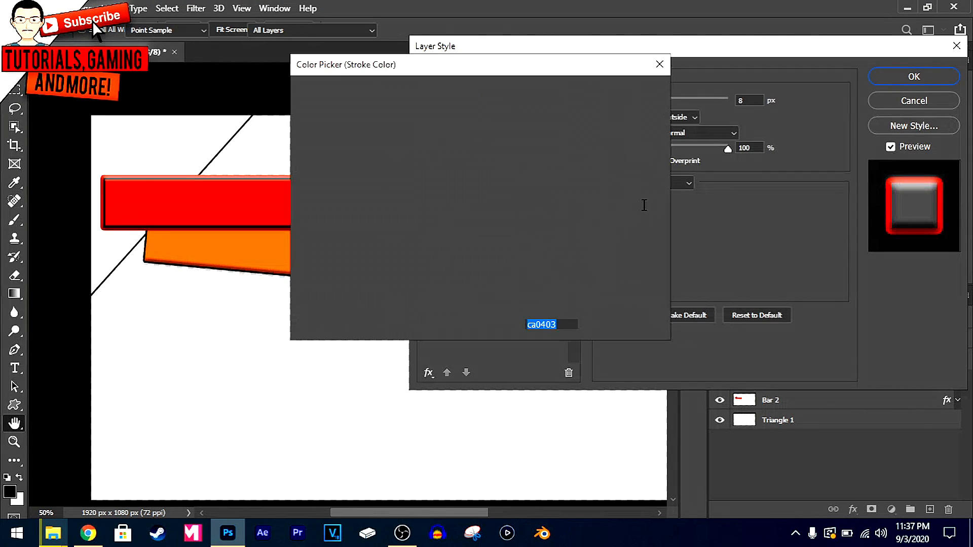
{"action": "left_click_drag", "start_coordinate": [378, 150], "coordinate": [252, 376]}
{"action": "left_click", "coordinate": [623, 92]}
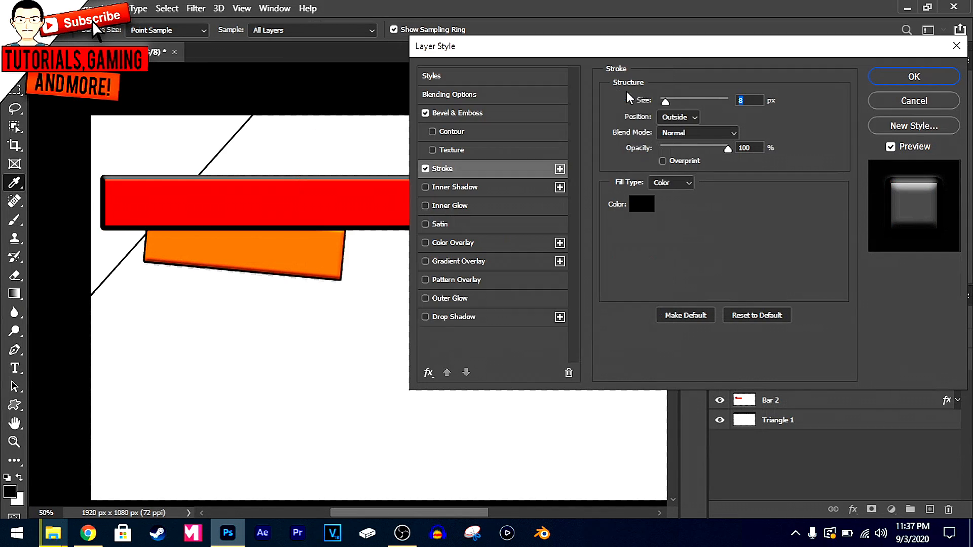
{"action": "double_click", "coordinate": [747, 101]}
{"action": "type", "text": "5"}
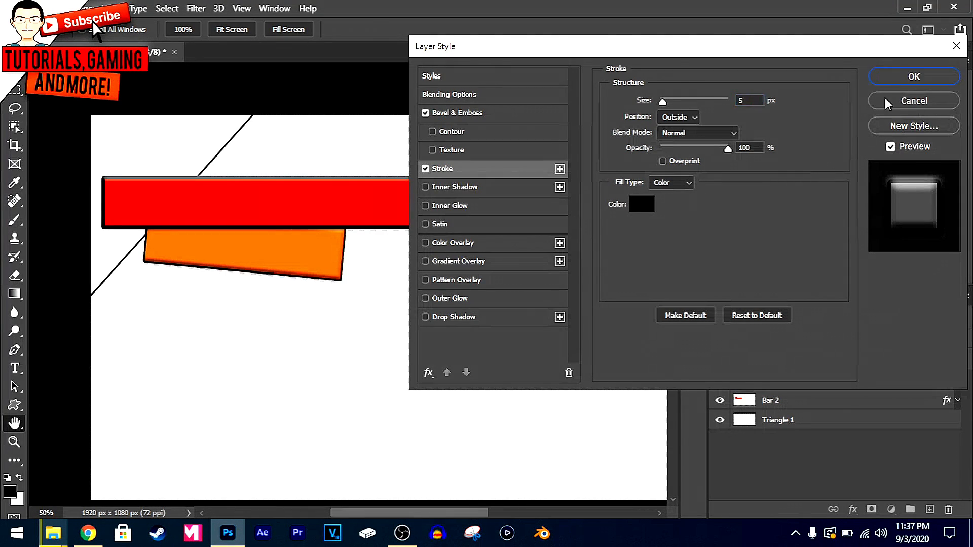
{"action": "left_click", "coordinate": [912, 76]}
Nudge the orange Bar 2 slightly down and to the left beneath the red bar
{"action": "left_click", "coordinate": [295, 258]}
{"action": "key", "text": "Down"}
{"action": "key", "text": "Down"}
{"action": "key", "text": "Down"}
{"action": "key", "text": "Down"}
{"action": "key", "text": "Down"}
{"action": "key", "text": "Down"}
{"action": "key", "text": "Down"}
{"action": "key", "text": "Down"}
{"action": "key", "text": "Down"}
{"action": "key", "text": "Down"}
{"action": "key", "text": "Down"}
{"action": "key", "text": "Down"}
{"action": "key", "text": "Left"}
{"action": "key", "text": "Left"}
{"action": "key", "text": "Left"}
{"action": "key", "text": "Left"}
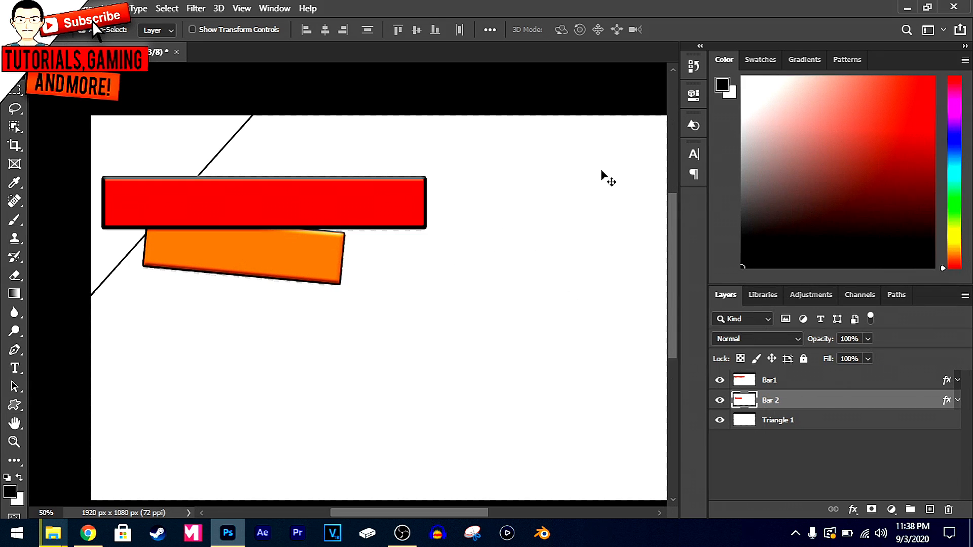
Group and merge the Bar1 and Bar 2 layers into one layer, and move it slightly down and to the left
{"action": "left_click", "coordinate": [788, 381], "text": "shift"}
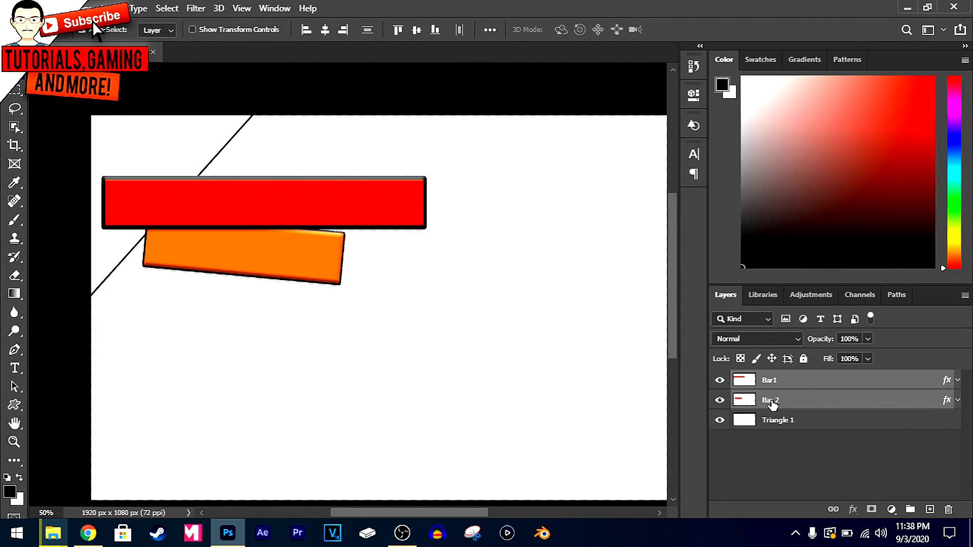
{"action": "left_click", "coordinate": [787, 407]}
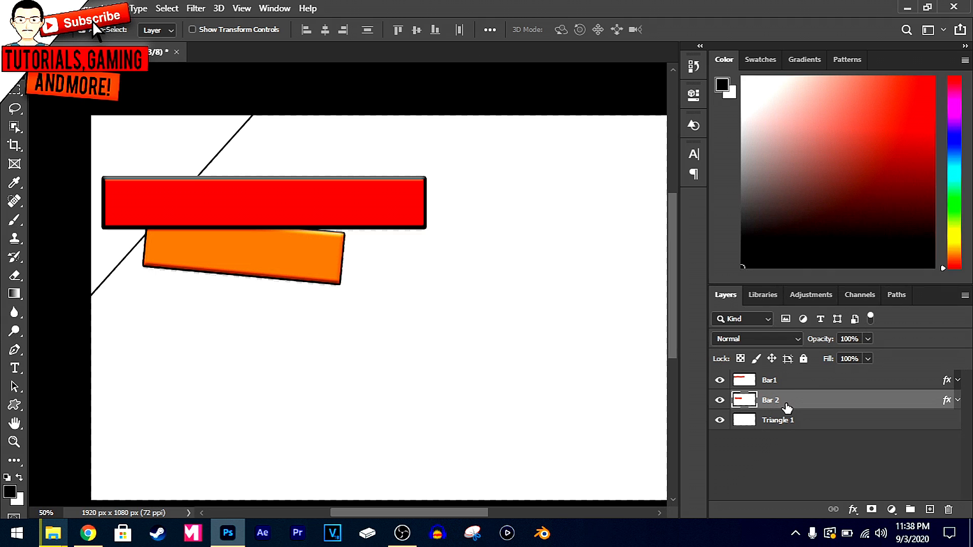
{"action": "left_click", "coordinate": [802, 381], "text": "ctrl"}
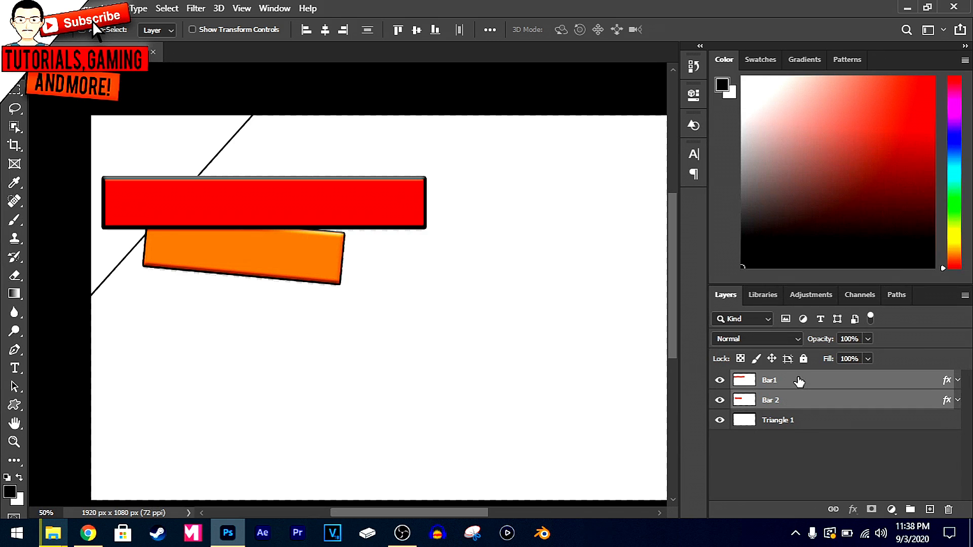
{"action": "key", "text": "ctrl+g"}
{"action": "key", "text": "ctrl+e"}
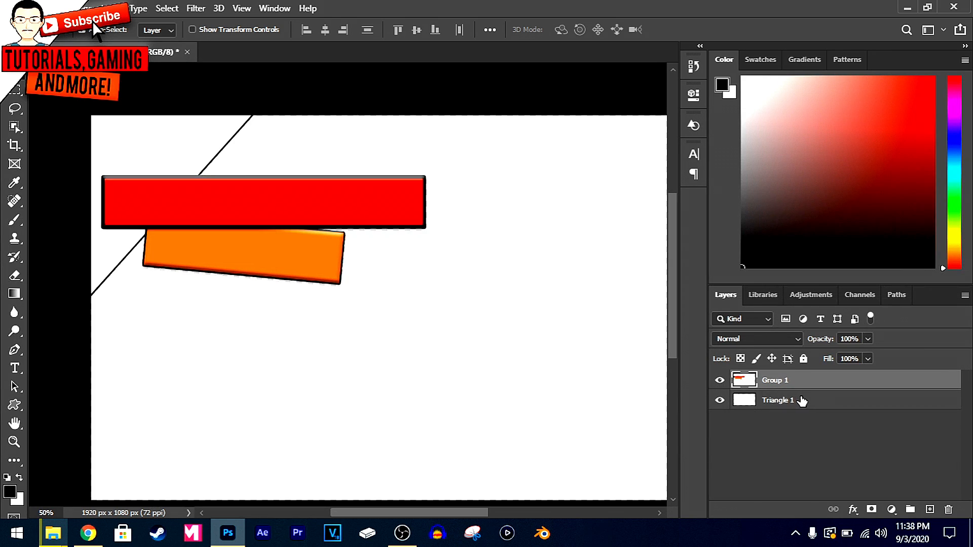
{"action": "left_click_drag", "start_coordinate": [372, 228], "coordinate": [354, 208]}
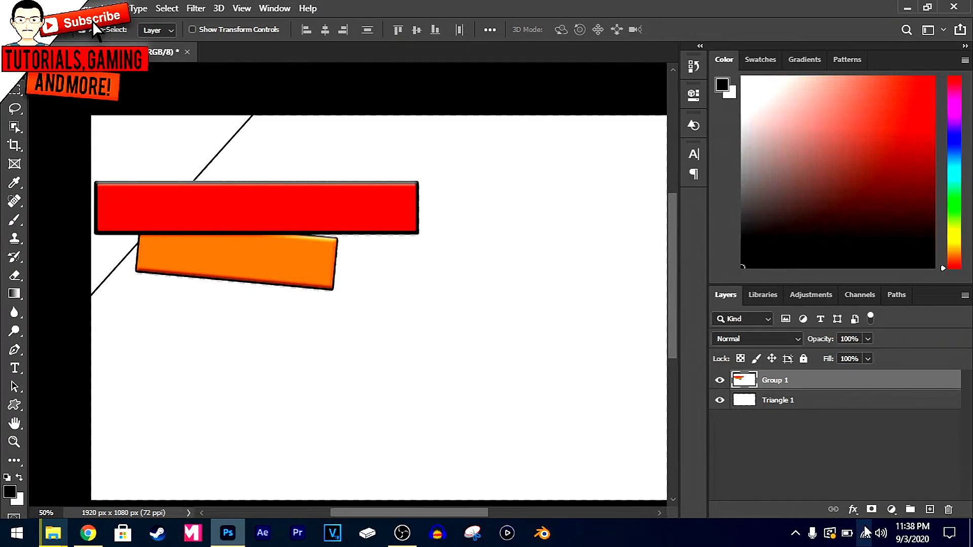
Add a new layer above the bars and set the Horizontal Type tool's text color to white
{"action": "left_click", "coordinate": [929, 510]}
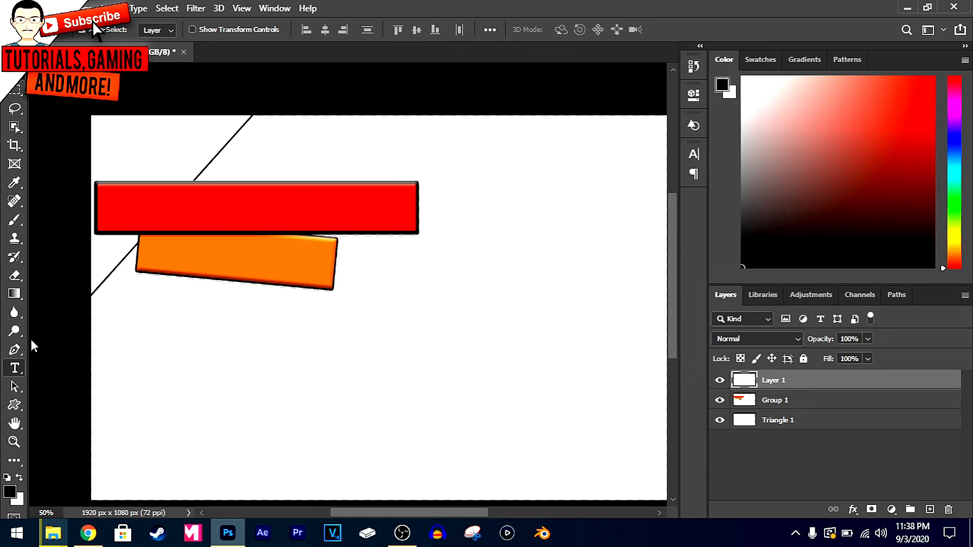
{"action": "right_click", "coordinate": [14, 368]}
{"action": "left_click", "coordinate": [98, 369]}
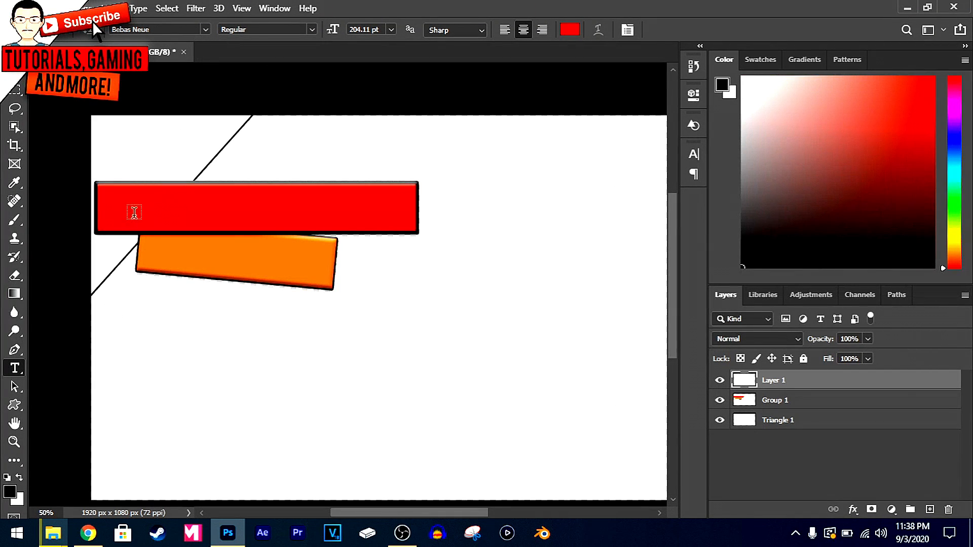
{"action": "left_click", "coordinate": [572, 29]}
{"action": "left_click_drag", "start_coordinate": [341, 139], "coordinate": [295, 95]}
{"action": "left_click", "coordinate": [627, 99]}
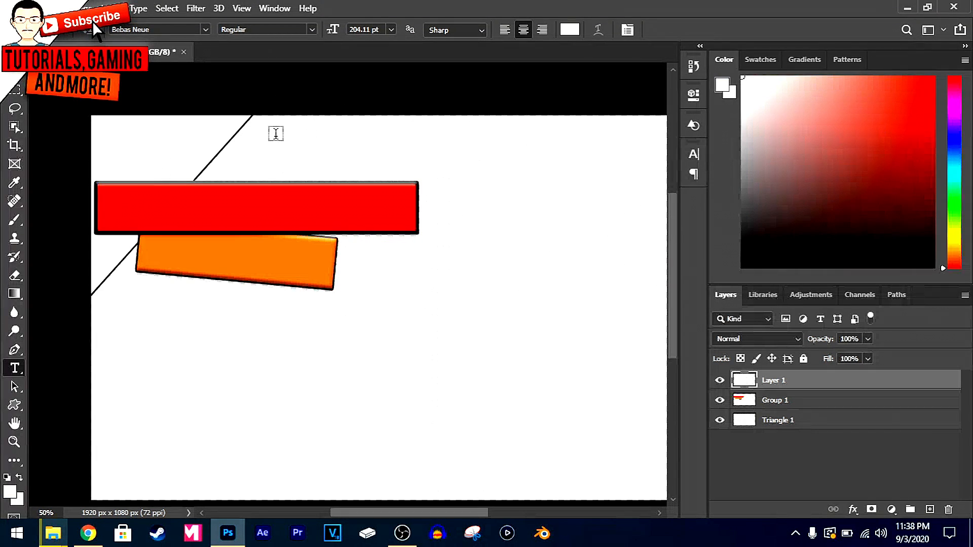
Add the text "Tutorials, gaming" in Bebas Neue Regular at 204.11 pt over the red bar
{"action": "left_click", "coordinate": [128, 204]}
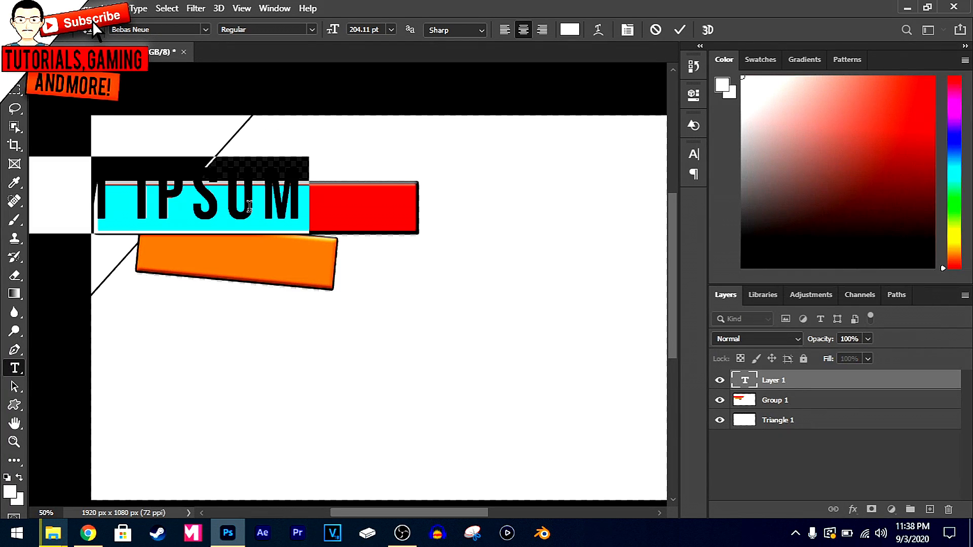
{"action": "left_click_drag", "start_coordinate": [290, 237], "coordinate": [481, 258]}
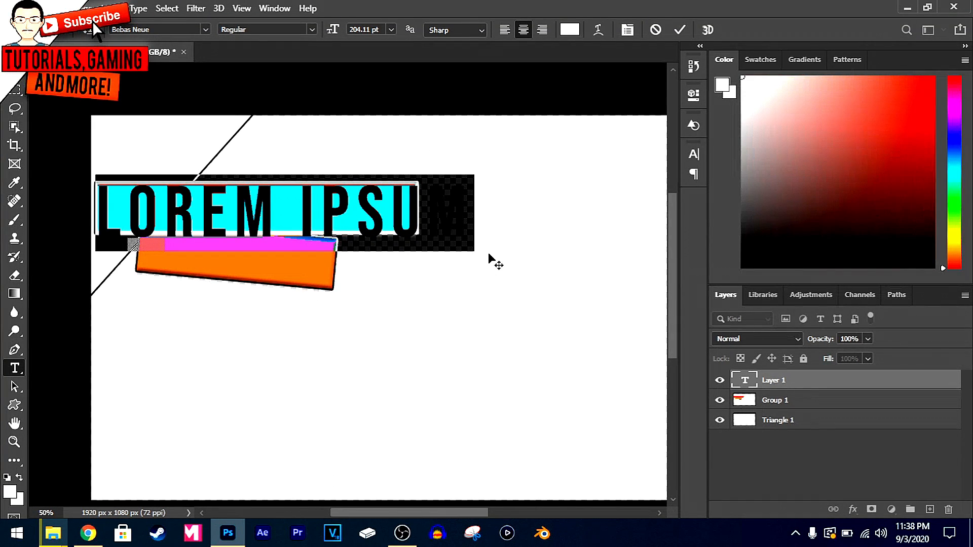
{"action": "type", "text": "TUT"}
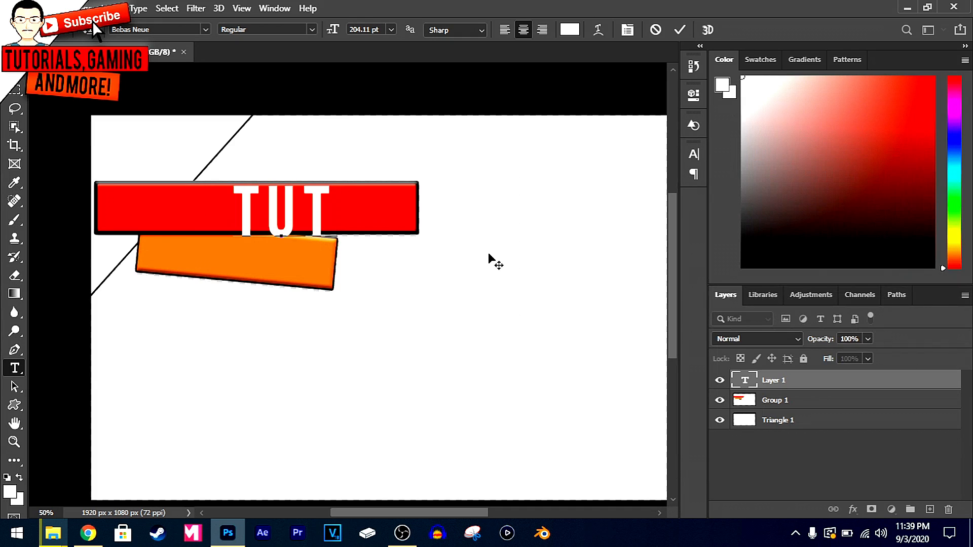
{"action": "type", "text": "ORIALS"}
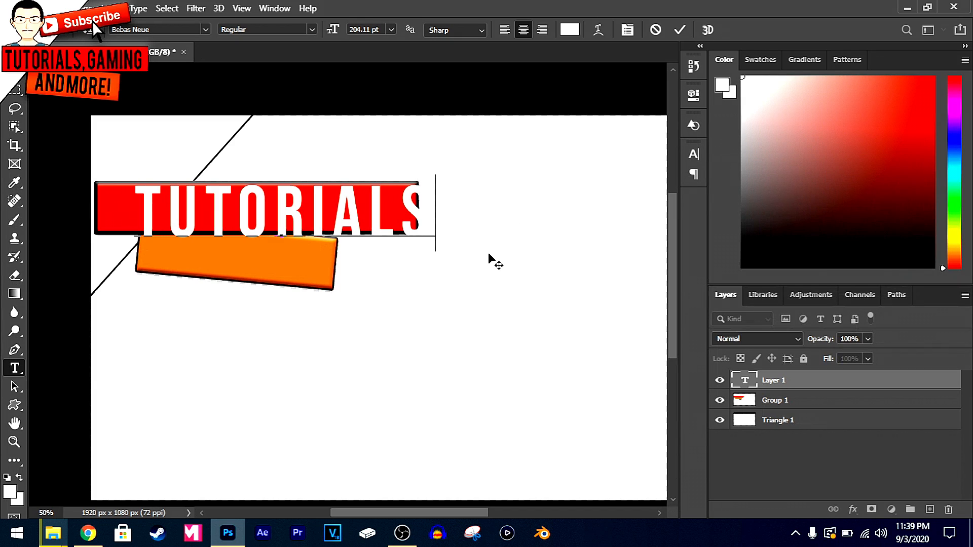
{"action": "type", "text": ", GAMING"}
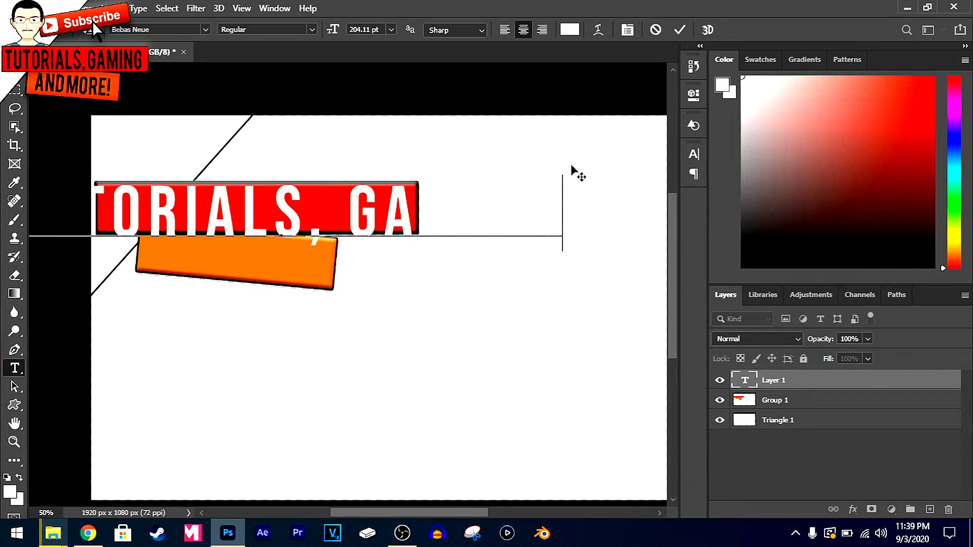
{"action": "left_click", "coordinate": [681, 29]}
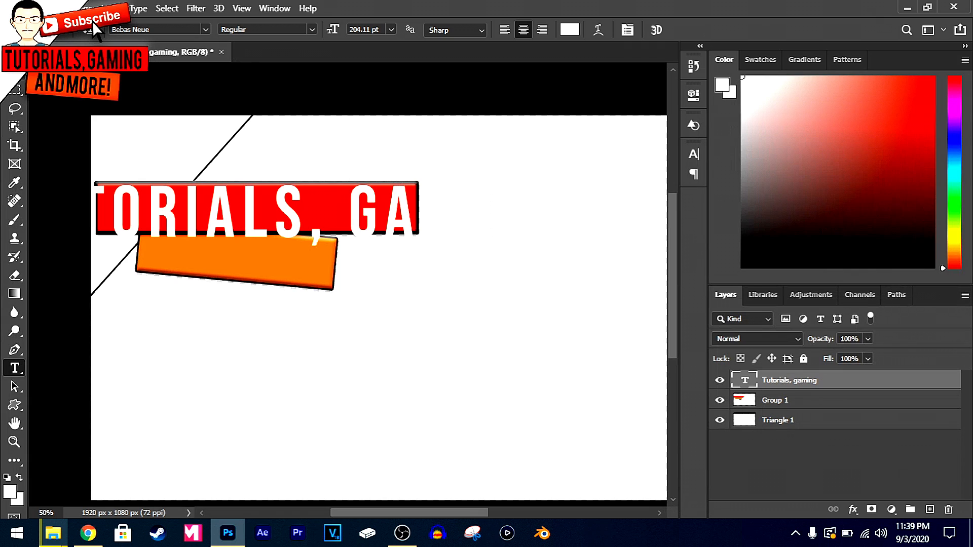
Scale the "Tutorials, gaming" text to 55.56% with a free transform and position it inside the red bar
{"action": "key", "text": "v"}
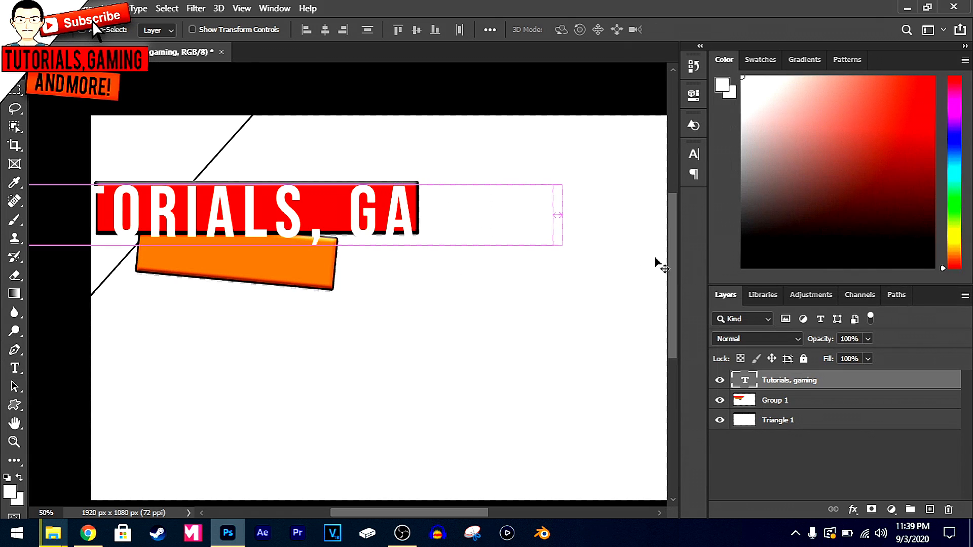
{"action": "key", "text": "ctrl+t"}
{"action": "left_click_drag", "start_coordinate": [563, 250], "coordinate": [388, 215]}
{"action": "key", "text": "Down"}
{"action": "key", "text": "Down"}
{"action": "key", "text": "Down"}
{"action": "key", "text": "Down"}
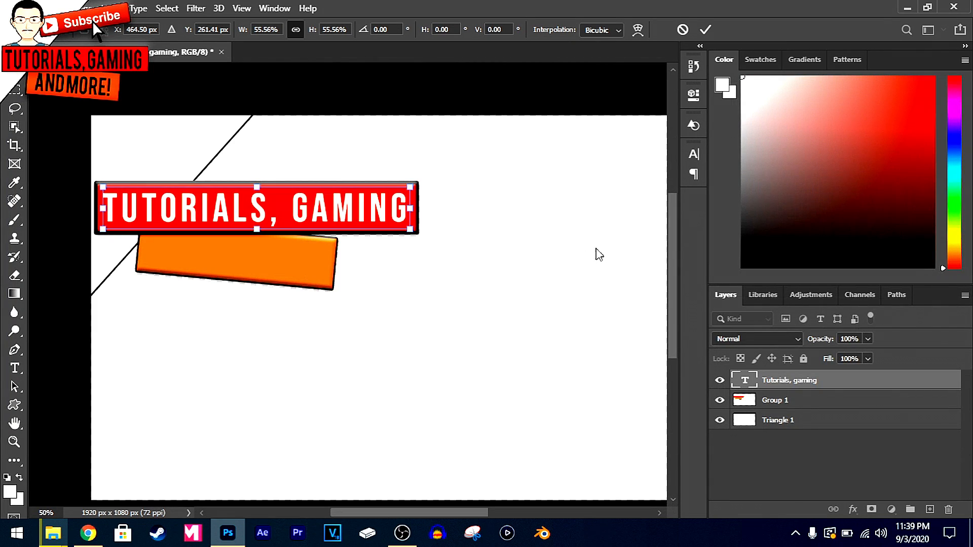
{"action": "key", "text": "Return"}
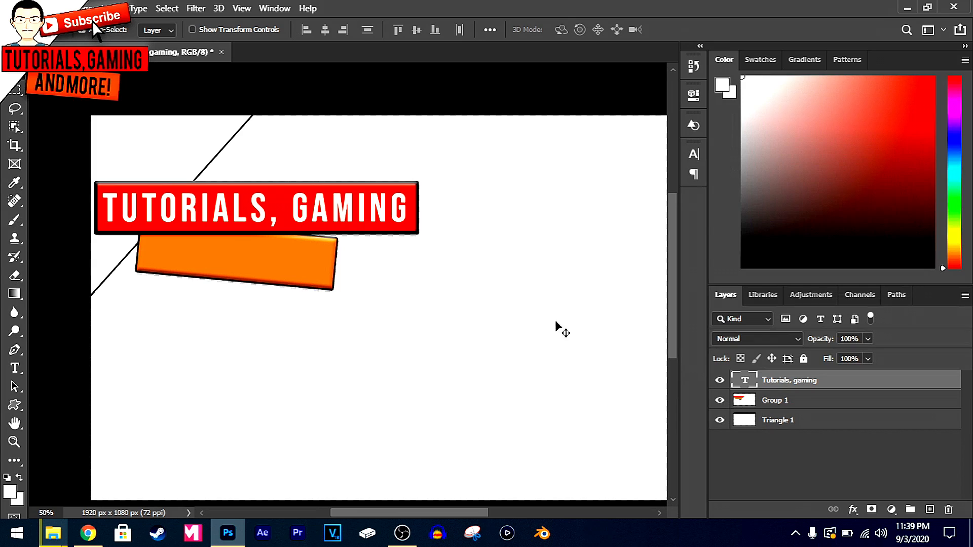
Open the layer style of the "Tutorials, gaming" text and enable its stroke effect
{"action": "right_click", "coordinate": [792, 380]}
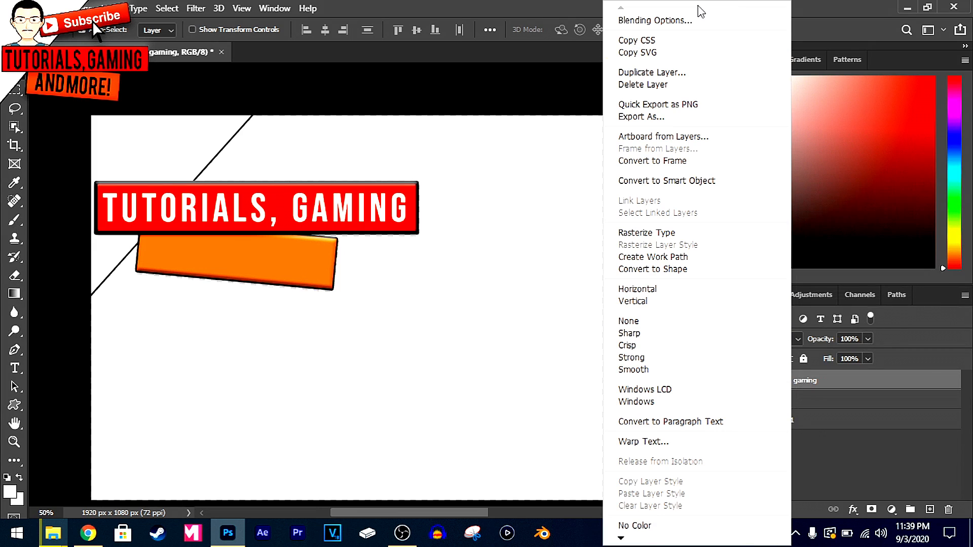
{"action": "left_click", "coordinate": [682, 20]}
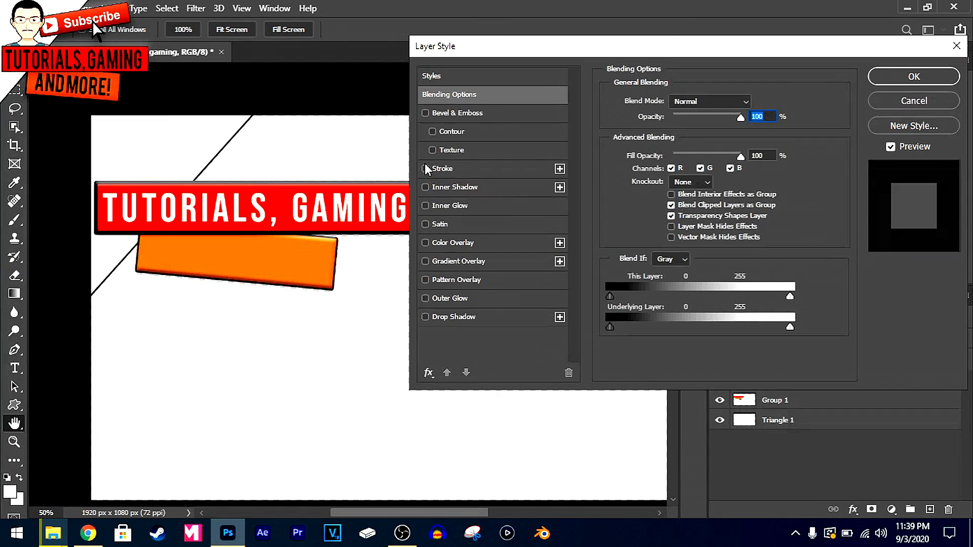
{"action": "left_click", "coordinate": [425, 168]}
{"action": "left_click", "coordinate": [466, 152]}
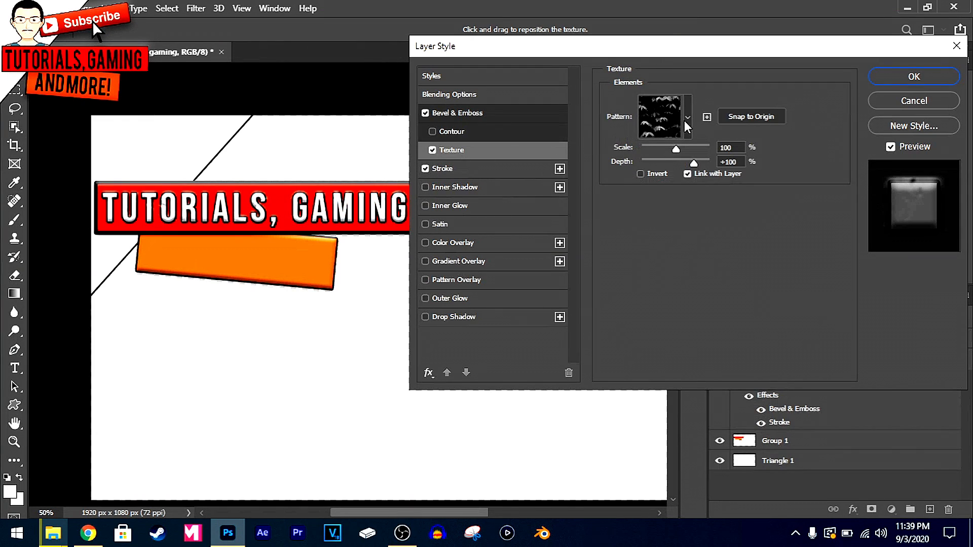
{"action": "left_click", "coordinate": [427, 105]}
{"action": "left_click", "coordinate": [428, 110]}
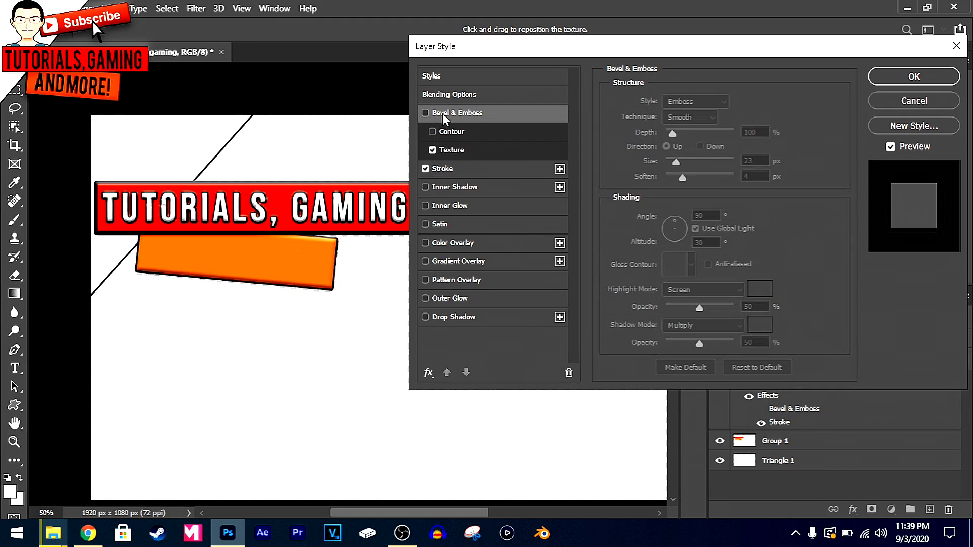
Apply the black 5 px outside stroke to the text and collapse the layer's effects list
{"action": "left_click", "coordinate": [437, 169]}
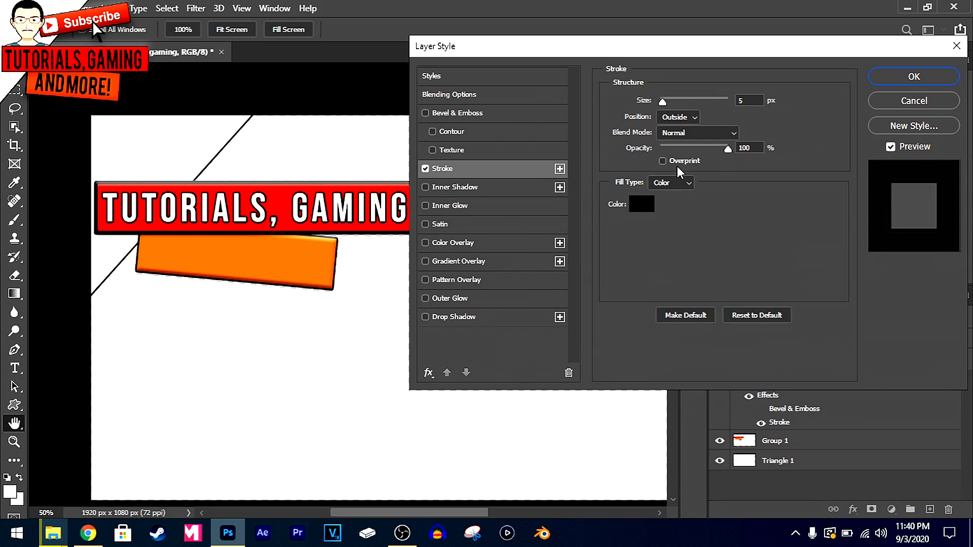
{"action": "left_click", "coordinate": [907, 77]}
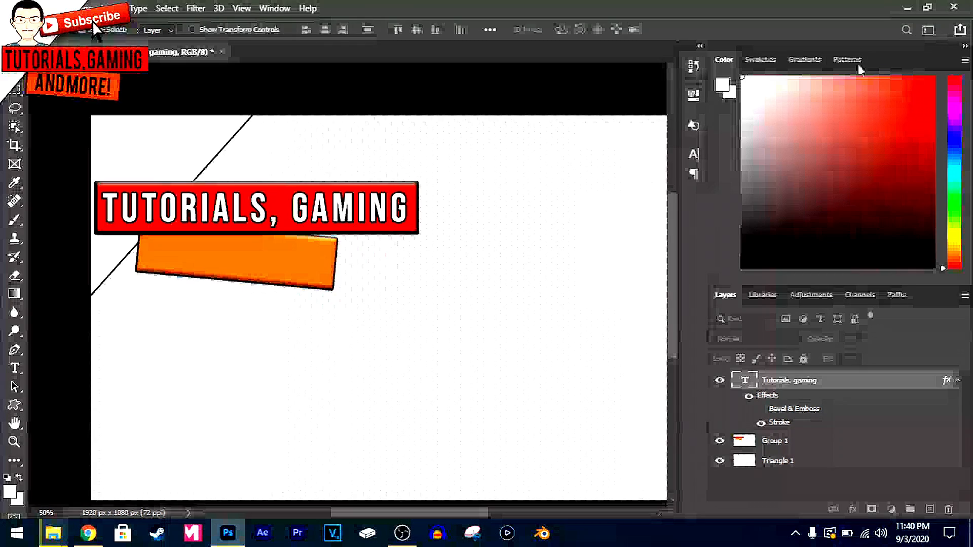
{"action": "left_click", "coordinate": [957, 380]}
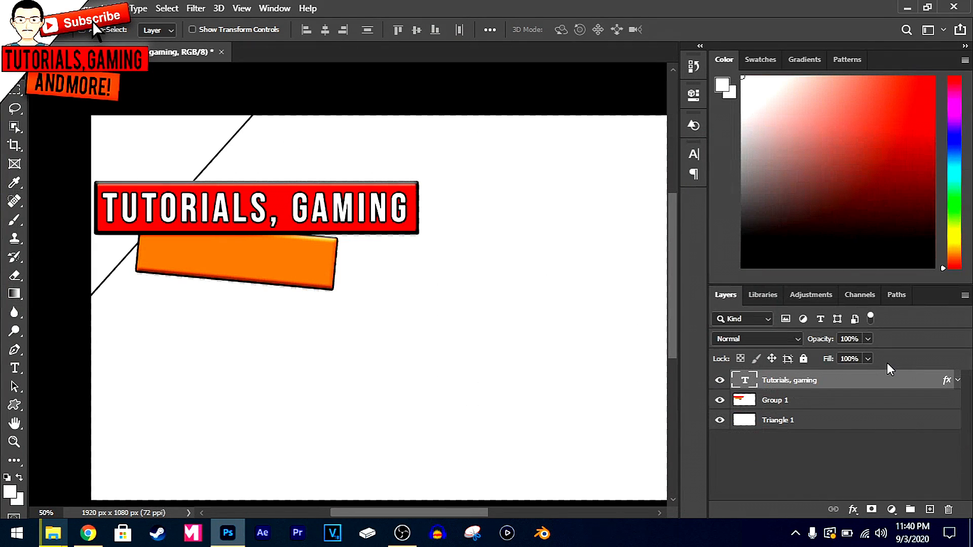
Duplicate the outlined text, place the copy over the orange bar, and rotate it 4.84° to follow the bar's slant
{"action": "key", "text": "ctrl+j"}
{"action": "left_click_drag", "start_coordinate": [233, 213], "coordinate": [291, 268]}
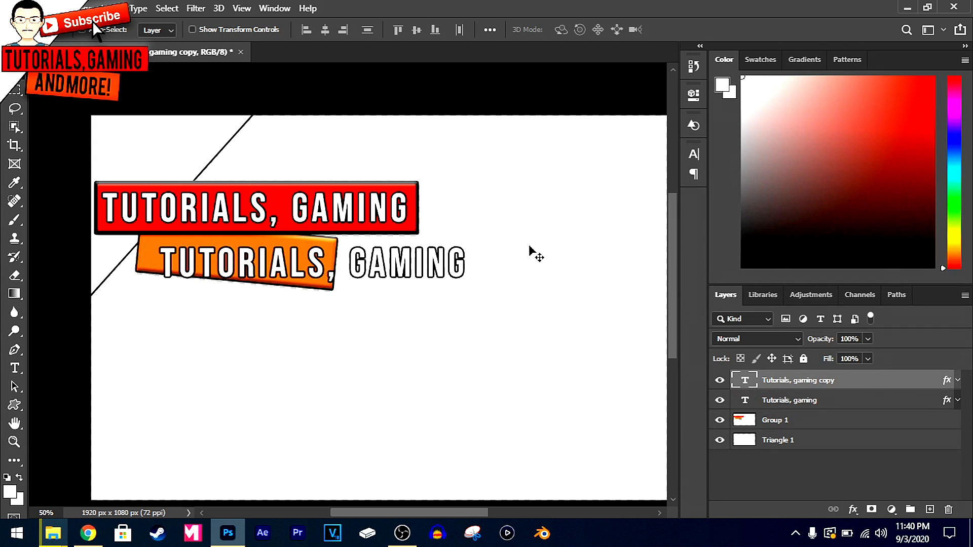
{"action": "key", "text": "ctrl+t"}
{"action": "left_click_drag", "start_coordinate": [491, 232], "coordinate": [495, 244]}
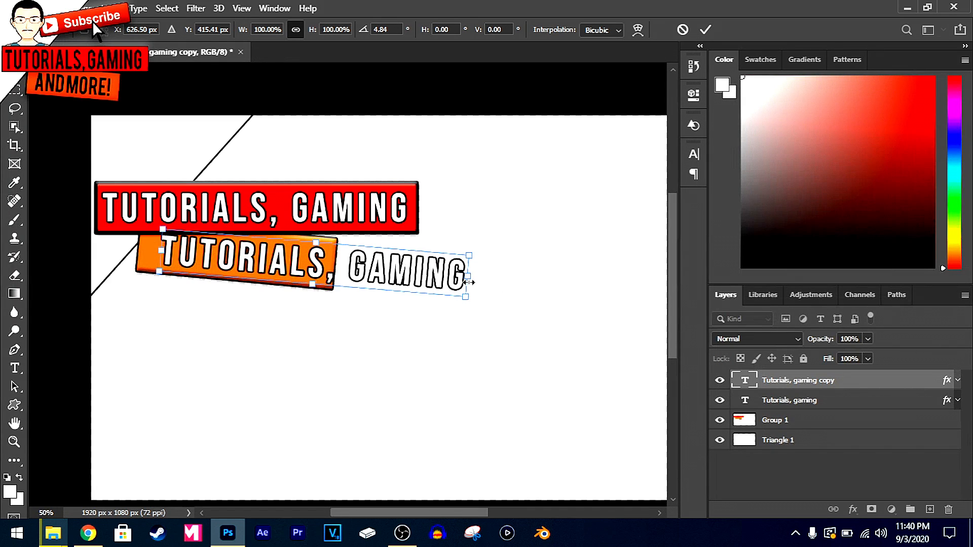
{"action": "key", "text": "Return"}
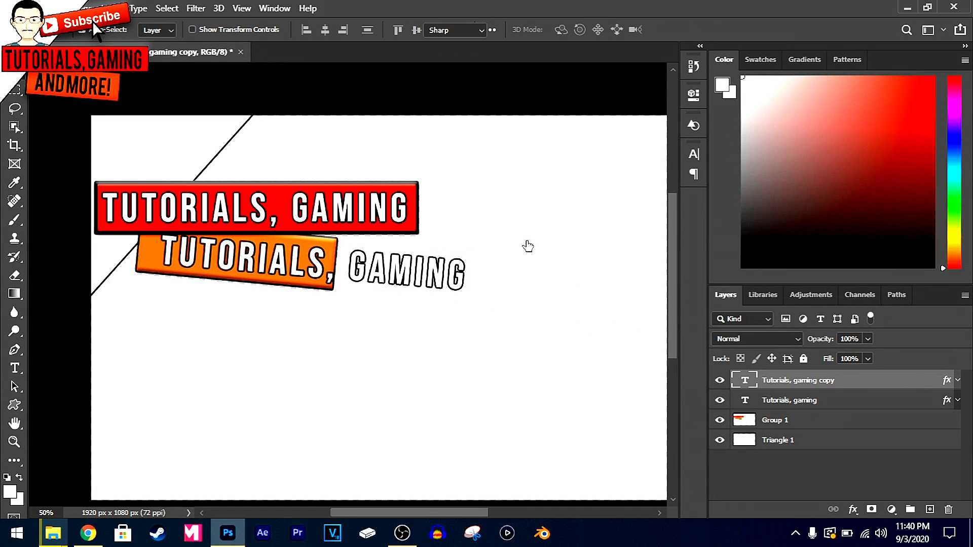
Replace the duplicated text with "And More!" and position it inside the orange bar
{"action": "key", "text": "Return"}
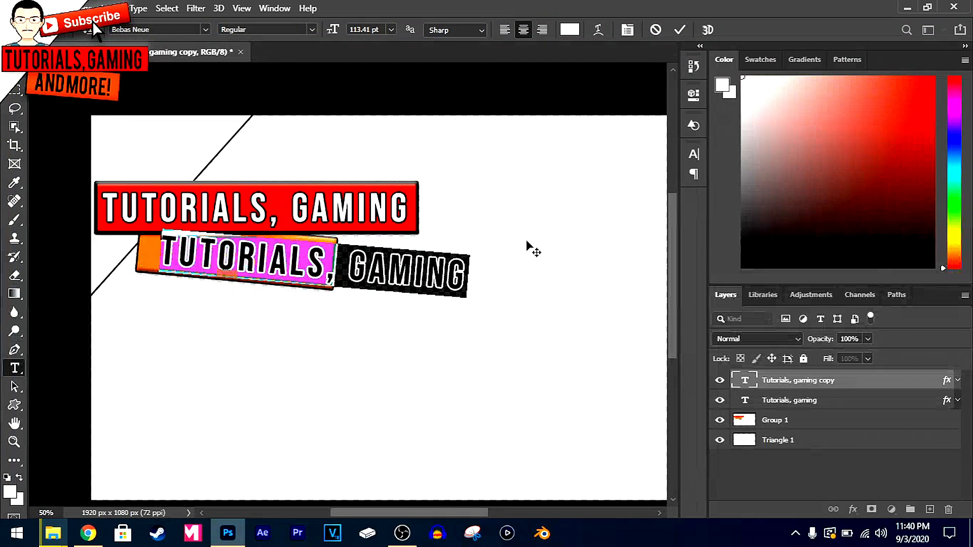
{"action": "type", "text": "AND MORE!"}
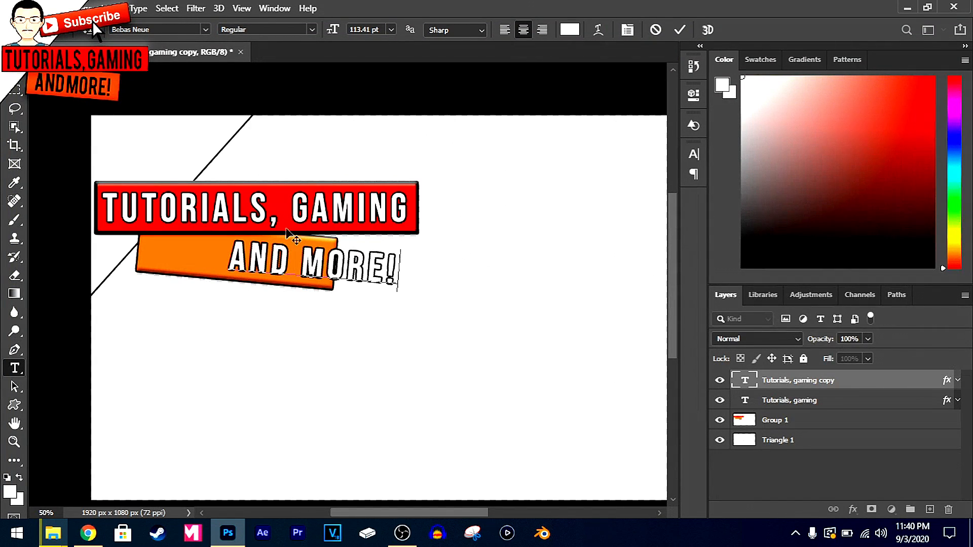
{"action": "left_click", "coordinate": [680, 30]}
{"action": "key", "text": "v"}
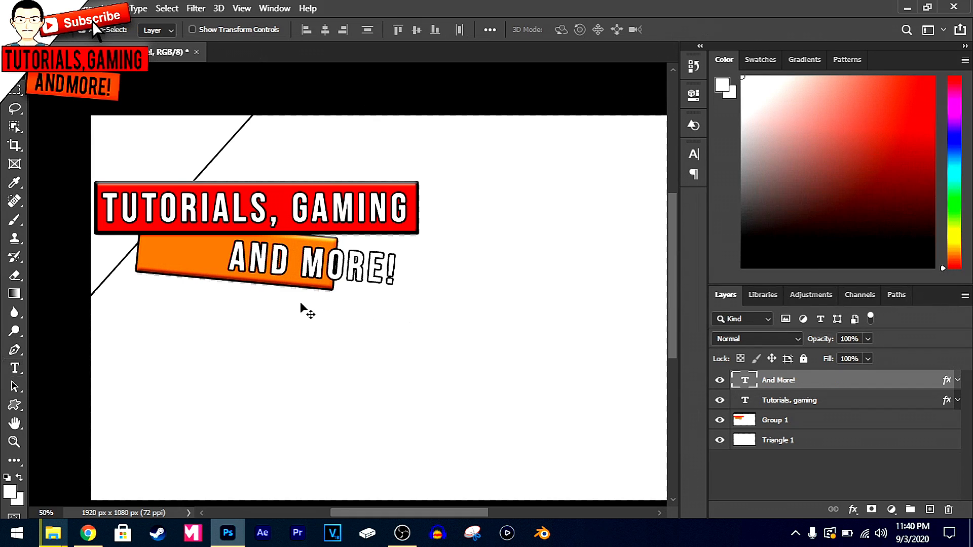
{"action": "left_click_drag", "start_coordinate": [355, 276], "coordinate": [286, 271]}
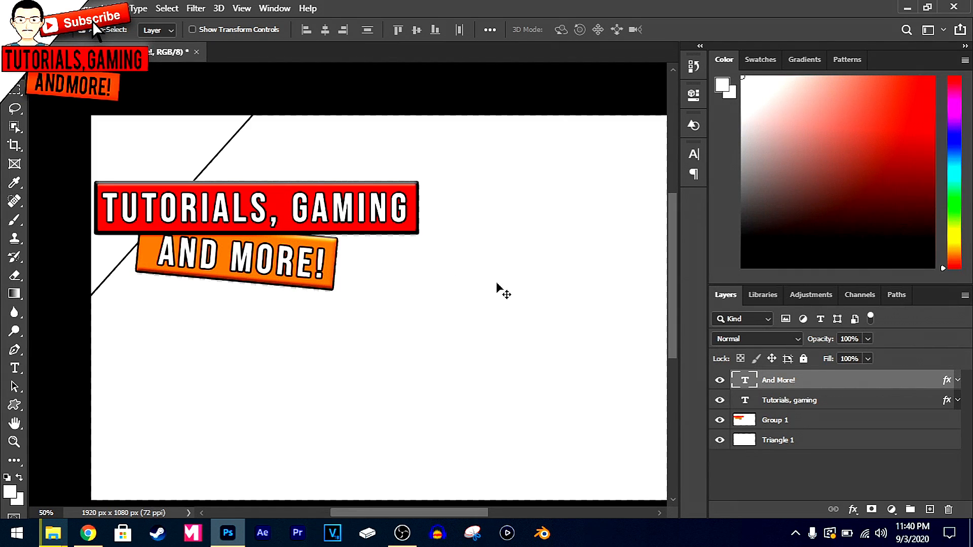
Group the "And More!" and "Tutorials, gaming" text layers and name the group "Banner Text"
{"action": "left_click", "coordinate": [789, 401], "text": "shift"}
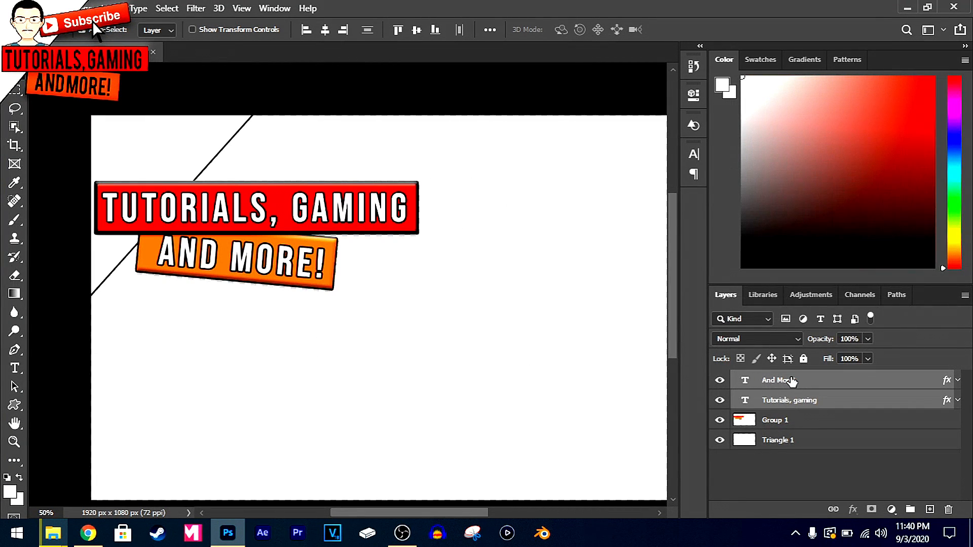
{"action": "left_click", "coordinate": [909, 509]}
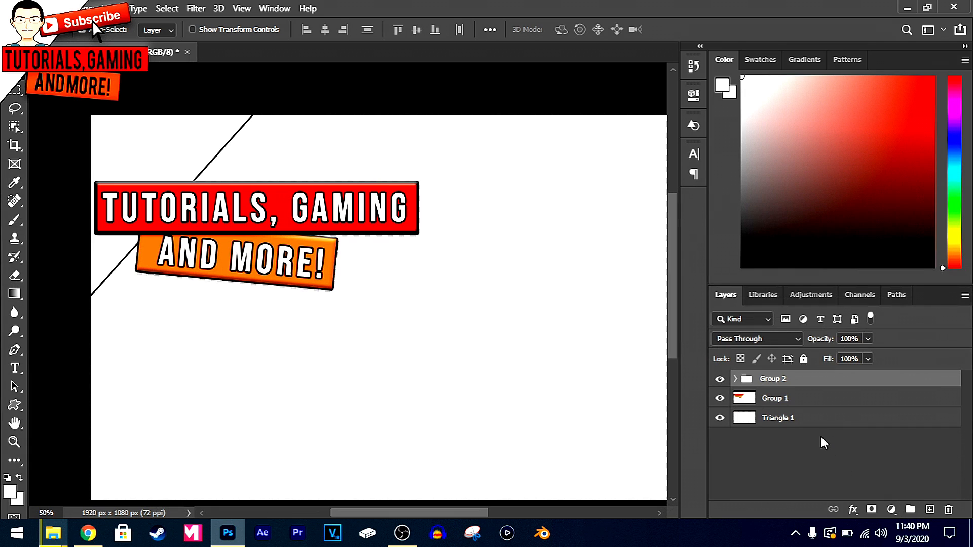
{"action": "double_click", "coordinate": [772, 379]}
{"action": "type", "text": "Banner Text"}
{"action": "key", "text": "Return"}
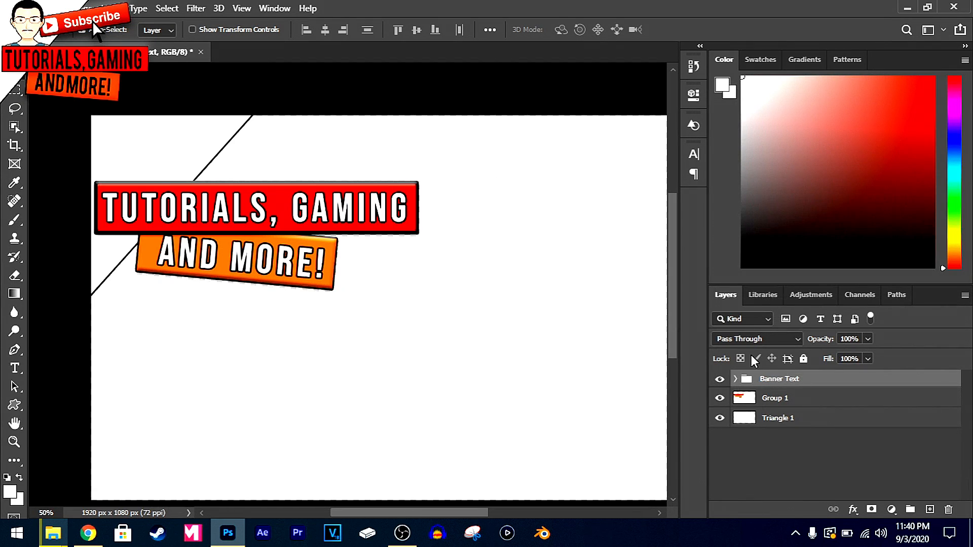
Check the contents of the Banner Text group by toggling its visibility and that of its text layers, and deselect all layers
{"action": "left_click", "coordinate": [736, 379]}
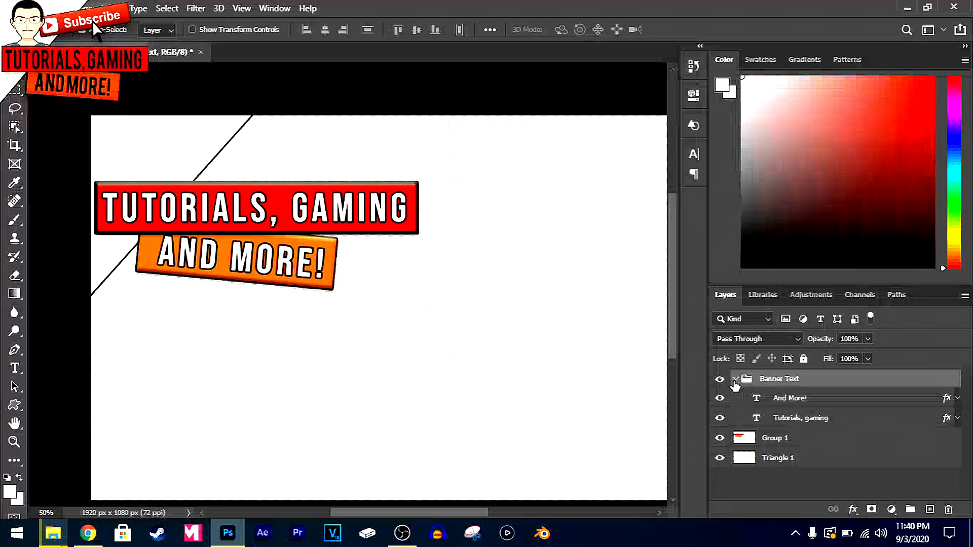
{"action": "left_click", "coordinate": [720, 398]}
{"action": "left_click", "coordinate": [718, 419]}
{"action": "left_click", "coordinate": [721, 399]}
{"action": "left_click", "coordinate": [716, 418]}
{"action": "left_click", "coordinate": [720, 380]}
{"action": "left_click", "coordinate": [720, 380]}
{"action": "left_click", "coordinate": [720, 379]}
{"action": "left_click", "coordinate": [720, 379]}
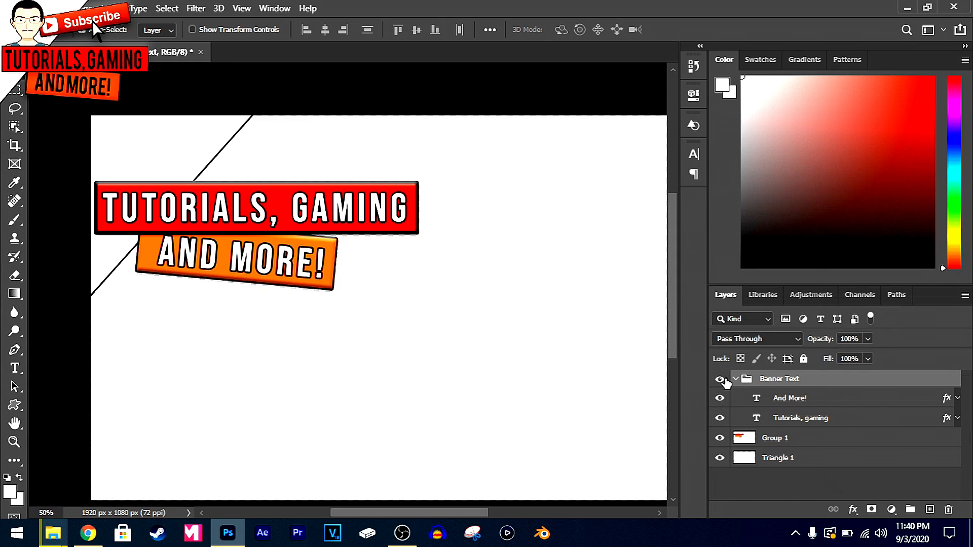
{"action": "left_click", "coordinate": [736, 379]}
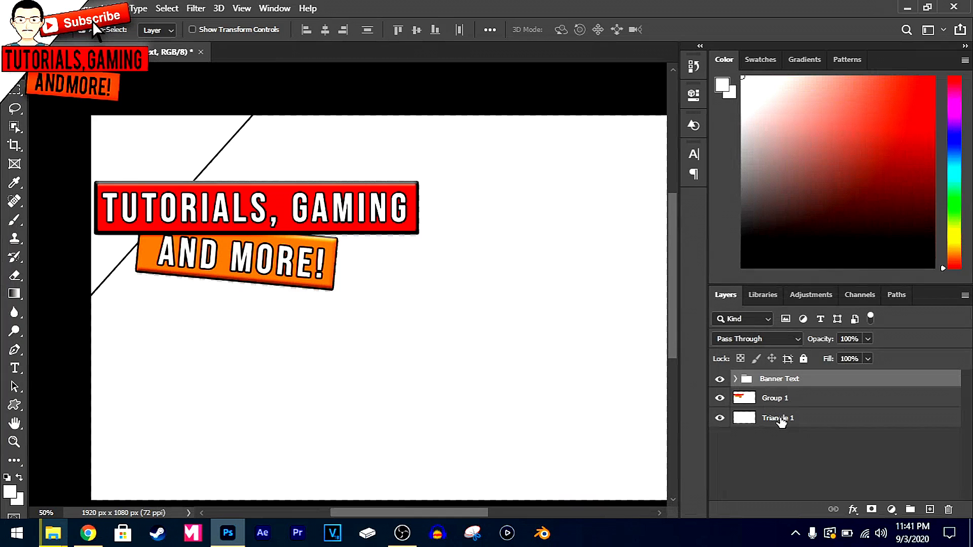
{"action": "left_click", "coordinate": [777, 451]}
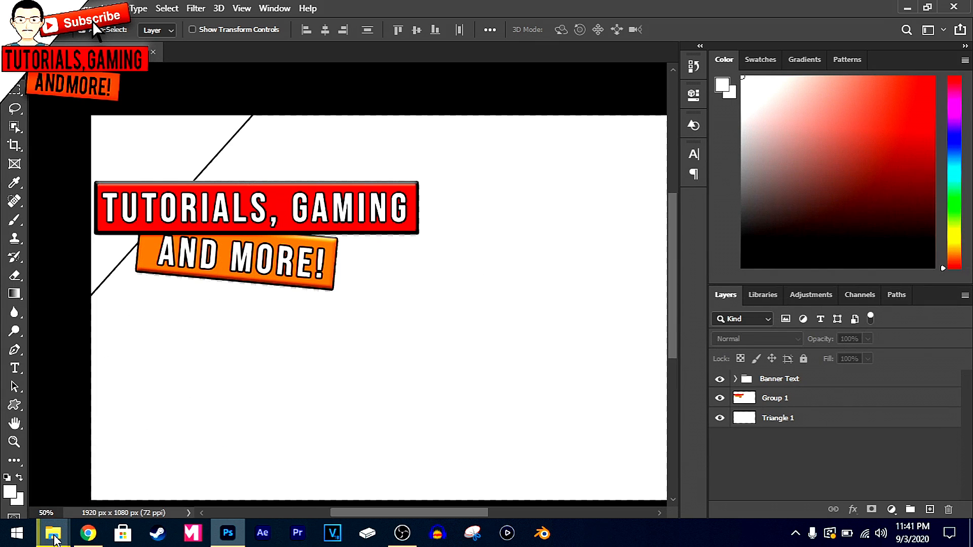
{"action": "mouse_move", "coordinate": [55, 539]}
{"action": "left_click", "coordinate": [71, 471]}
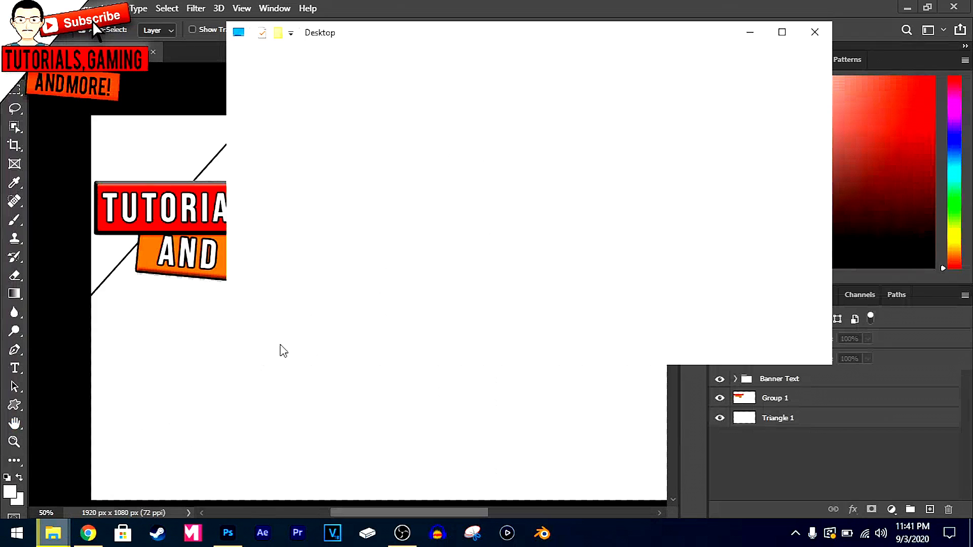
{"action": "left_click_drag", "start_coordinate": [400, 225], "coordinate": [166, 370]}
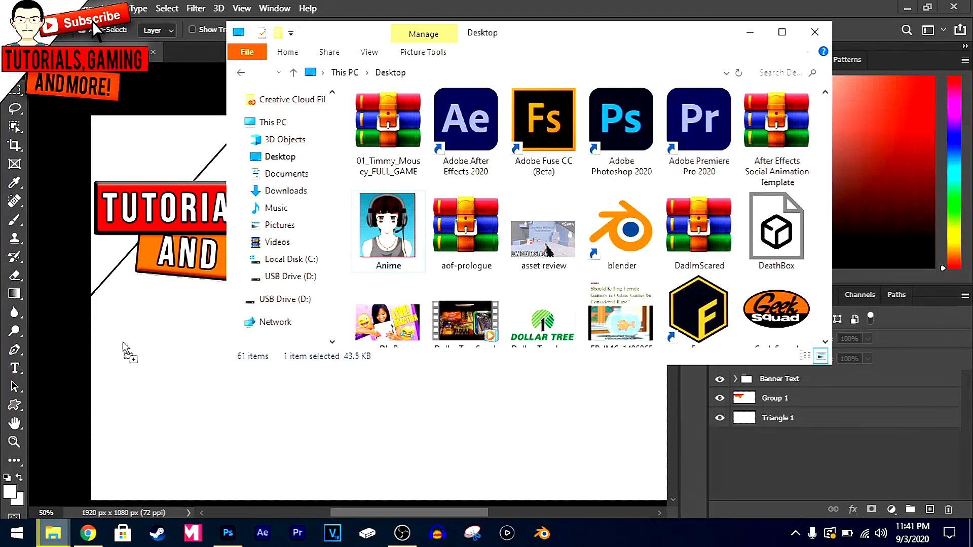
{"action": "left_click_drag", "start_coordinate": [123, 342], "coordinate": [128, 343]}
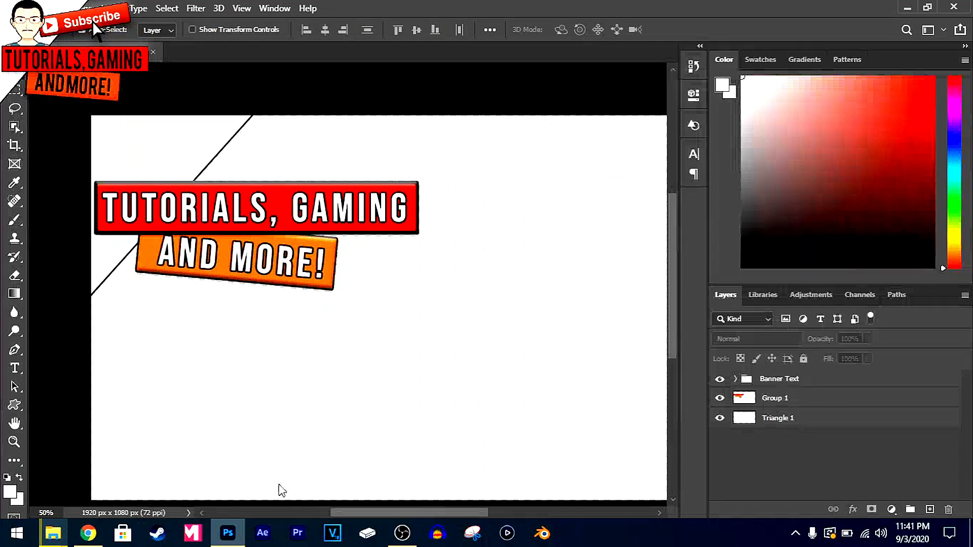
Place the Anime image from the Desktop folder onto the banner canvas at its default size
{"action": "left_click", "coordinate": [53, 533]}
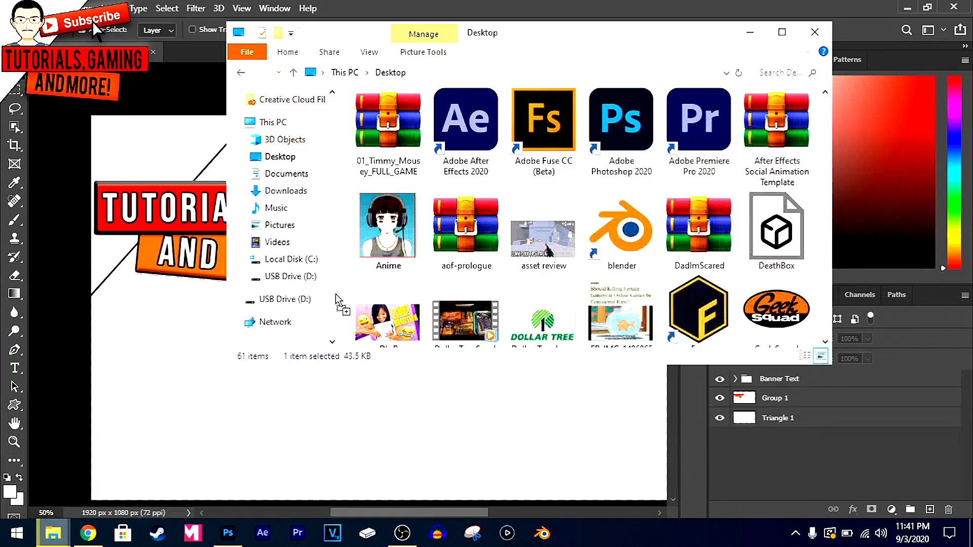
{"action": "left_click", "coordinate": [71, 467]}
{"action": "left_click_drag", "start_coordinate": [340, 157], "coordinate": [171, 113]}
{"action": "key", "text": "ctrl+t"}
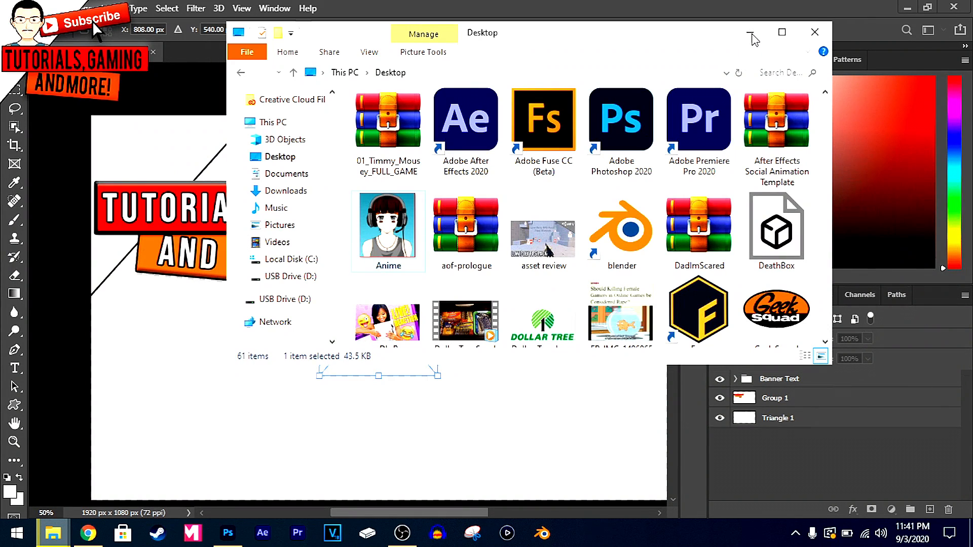
{"action": "left_click", "coordinate": [751, 35]}
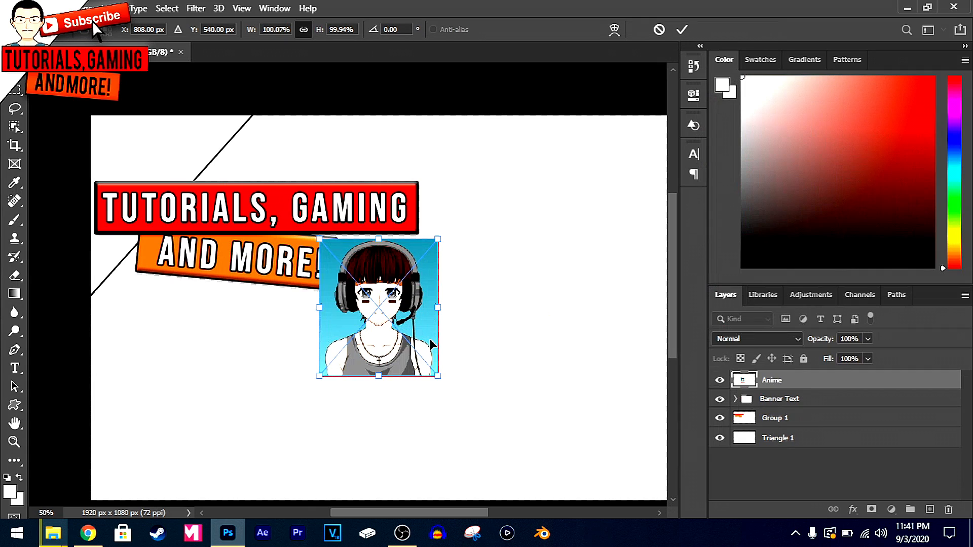
{"action": "key", "text": "Return"}
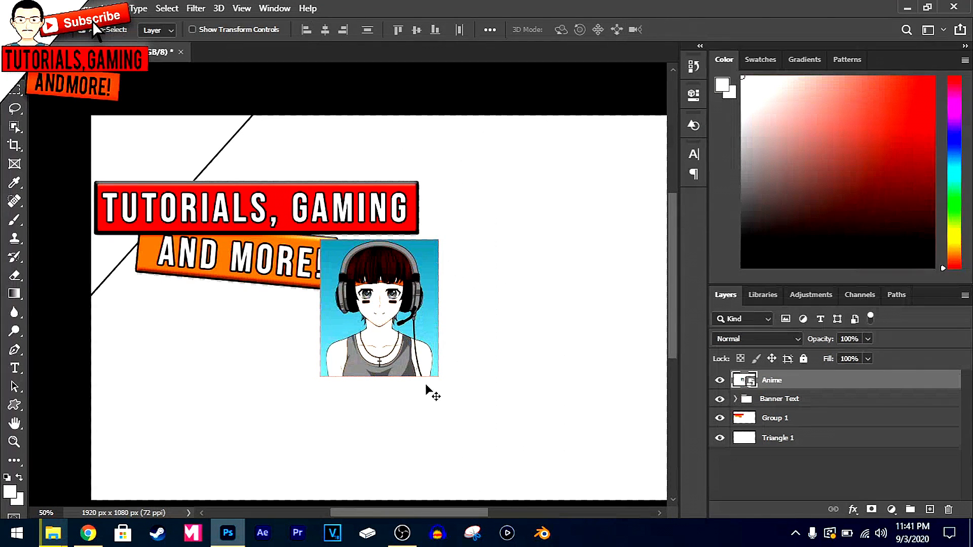
Move the Anime image clear of the orange bar and rasterize its layer
{"action": "left_click_drag", "start_coordinate": [378, 312], "coordinate": [449, 329]}
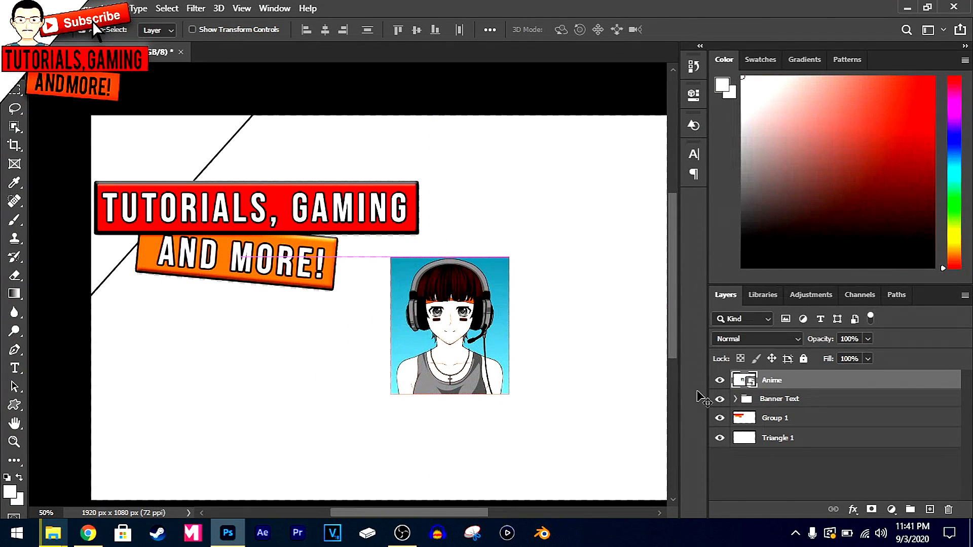
{"action": "right_click", "coordinate": [769, 381]}
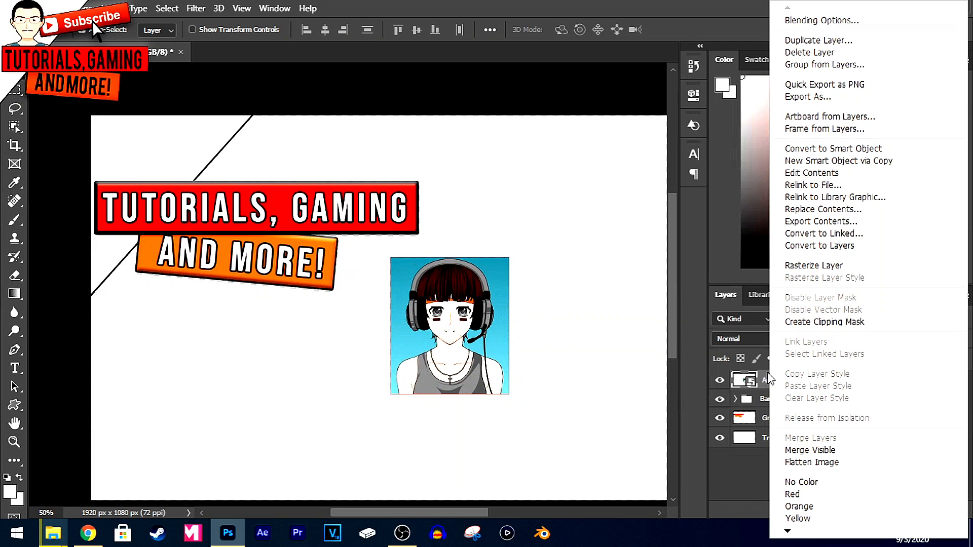
{"action": "left_click", "coordinate": [822, 266]}
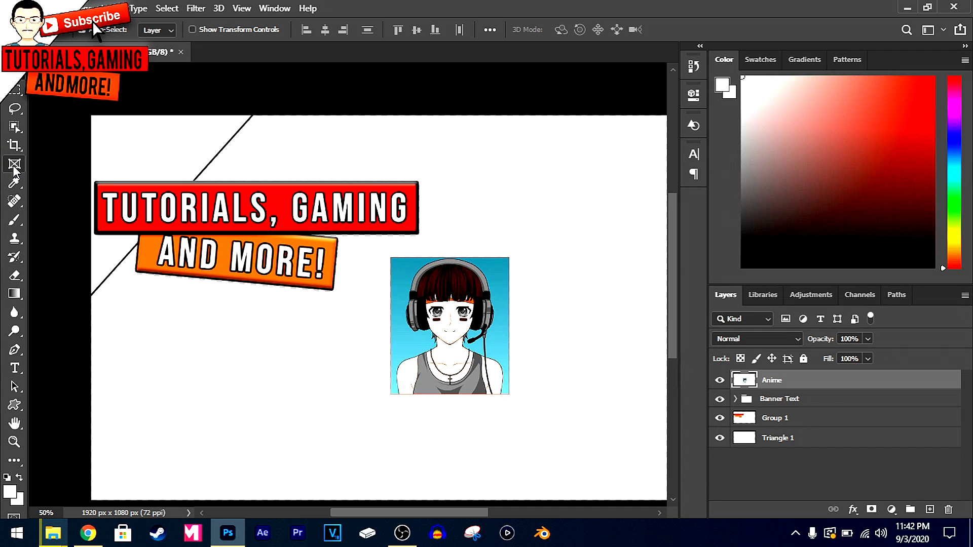
{"action": "left_click", "coordinate": [17, 221]}
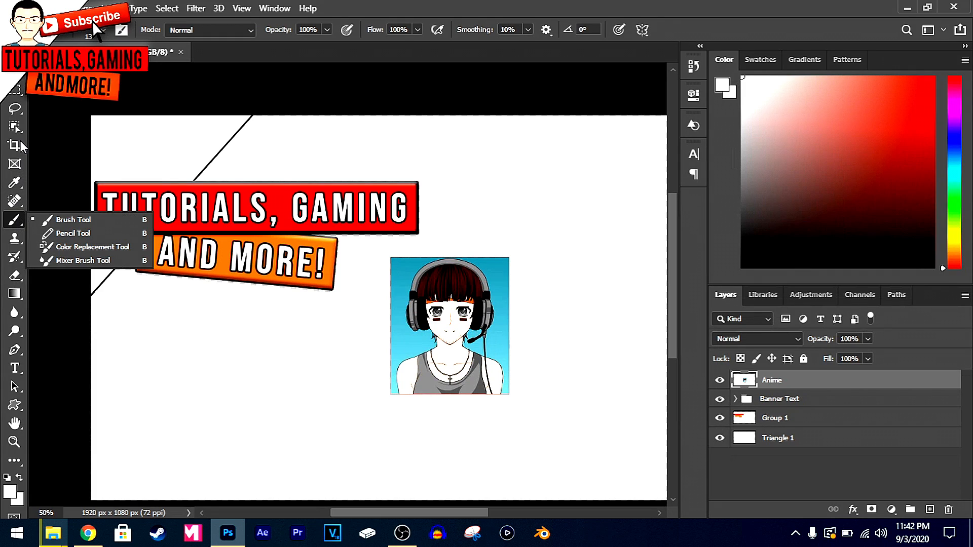
{"action": "left_click", "coordinate": [19, 142]}
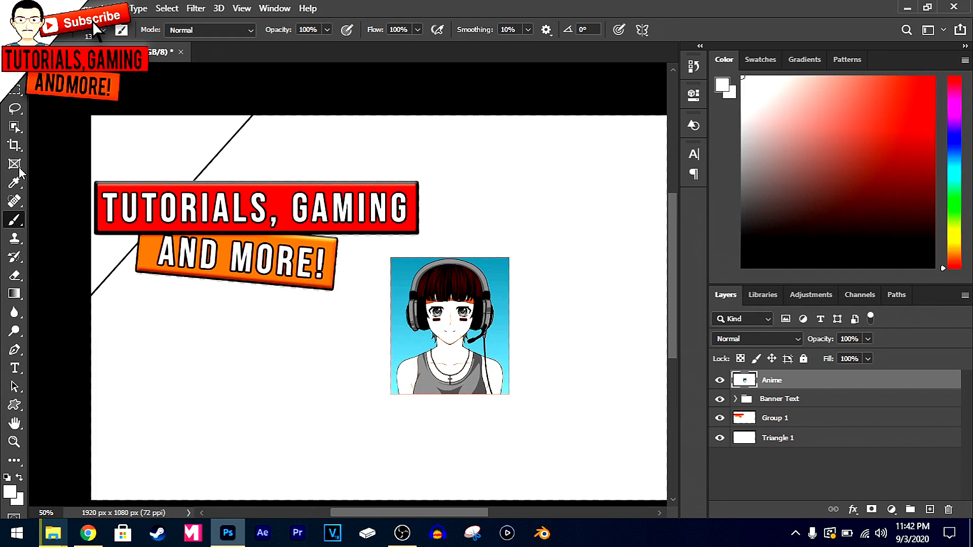
{"action": "left_click", "coordinate": [17, 200]}
{"action": "left_click", "coordinate": [15, 134]}
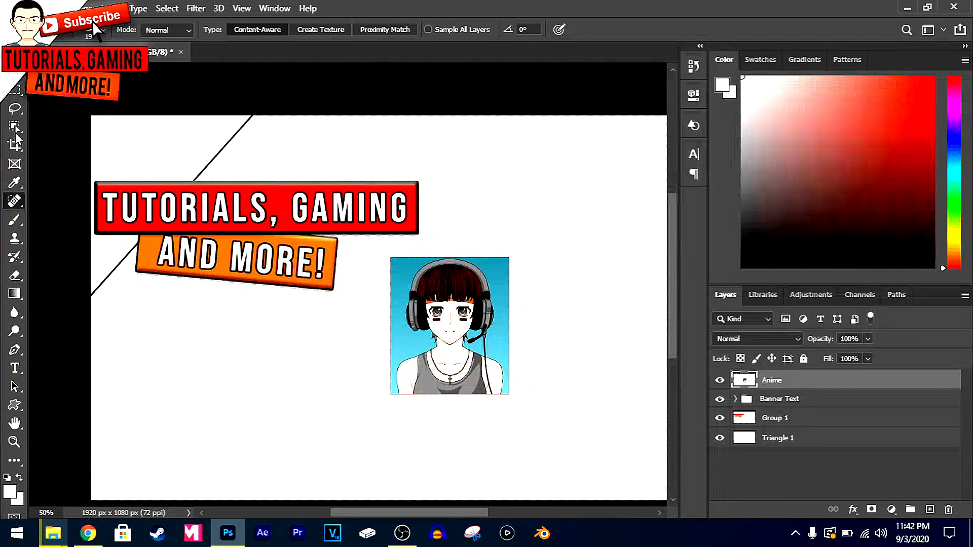
{"action": "left_click", "coordinate": [15, 139]}
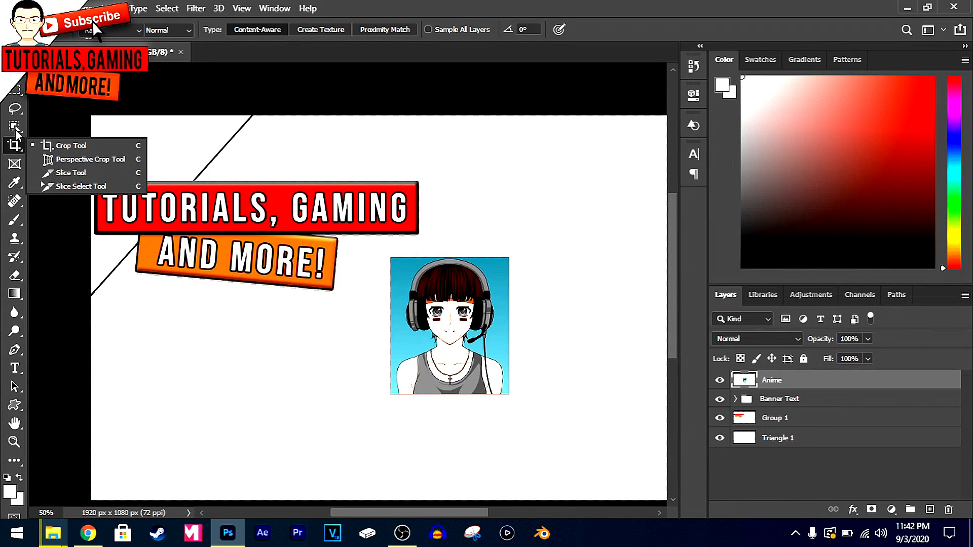
Select the upper blue background around the anime character's head with the Magic Wand tool and delete it
{"action": "left_click", "coordinate": [15, 127]}
{"action": "left_click", "coordinate": [15, 127]}
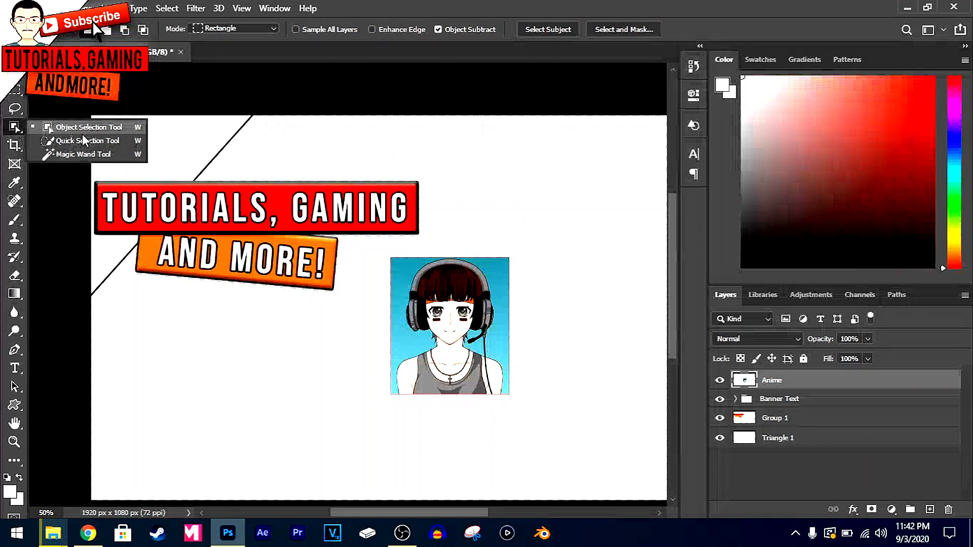
{"action": "left_click", "coordinate": [81, 155]}
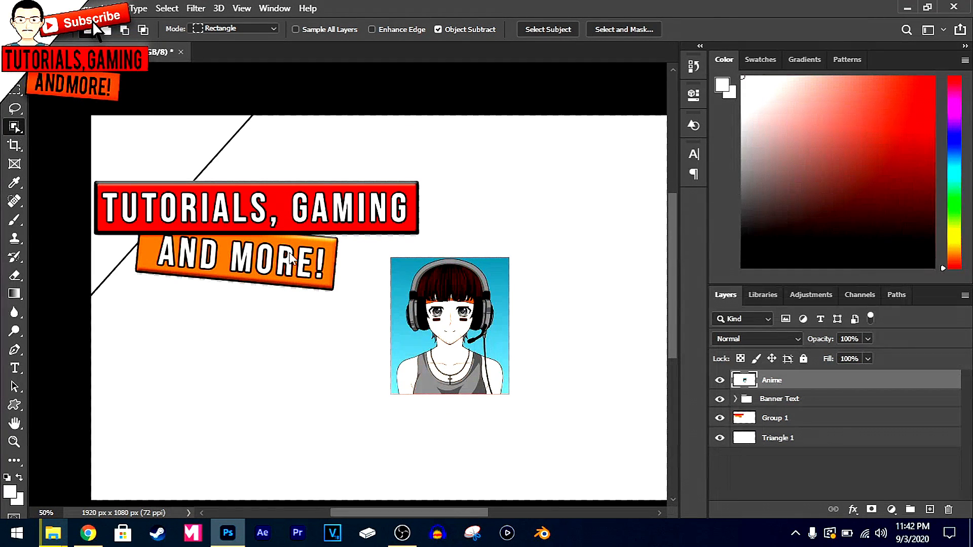
{"action": "left_click", "coordinate": [415, 274]}
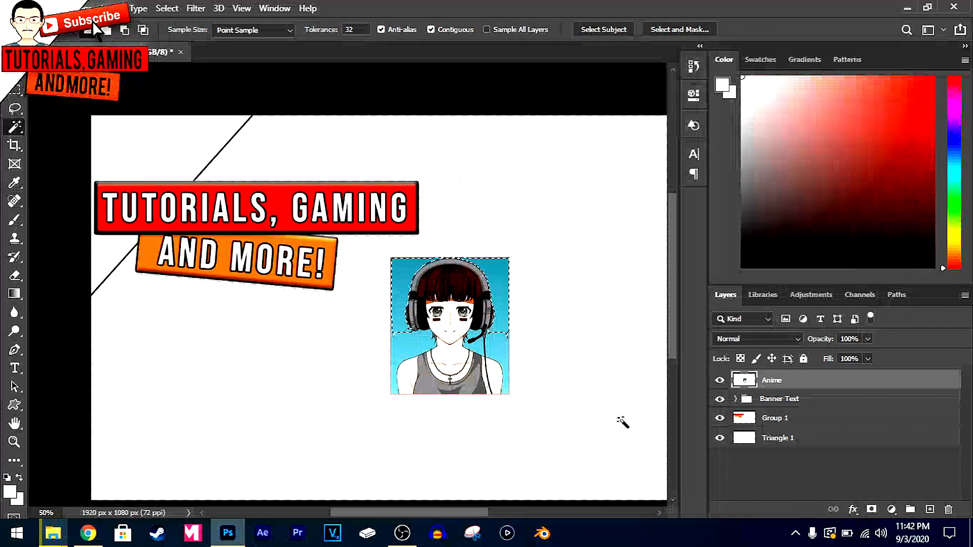
{"action": "left_click", "coordinate": [48, 513]}
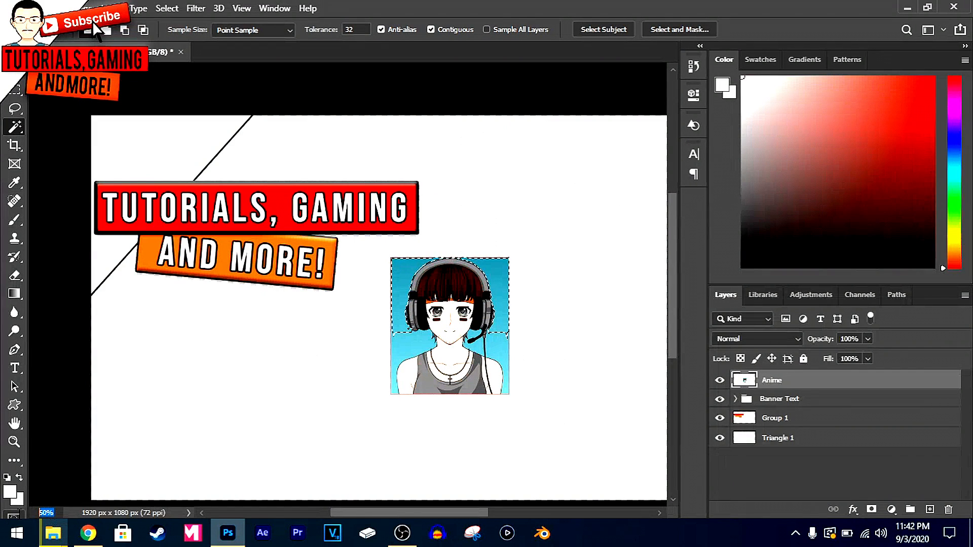
{"action": "type", "text": "75"}
{"action": "key", "text": "Return"}
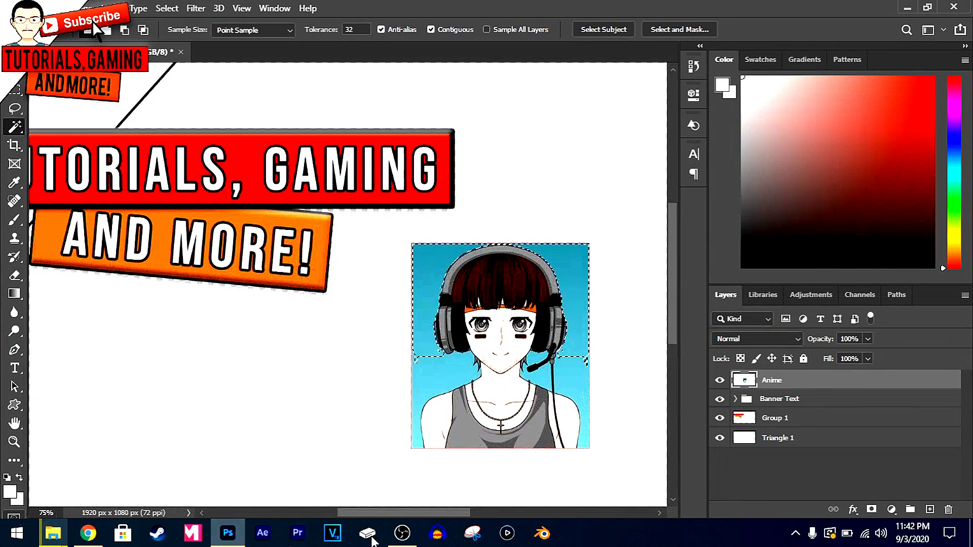
{"action": "scroll", "coordinate": [368, 437], "scroll_direction": "down", "scroll_amount": 1}
{"action": "scroll", "coordinate": [390, 408], "scroll_direction": "down", "scroll_amount": 1}
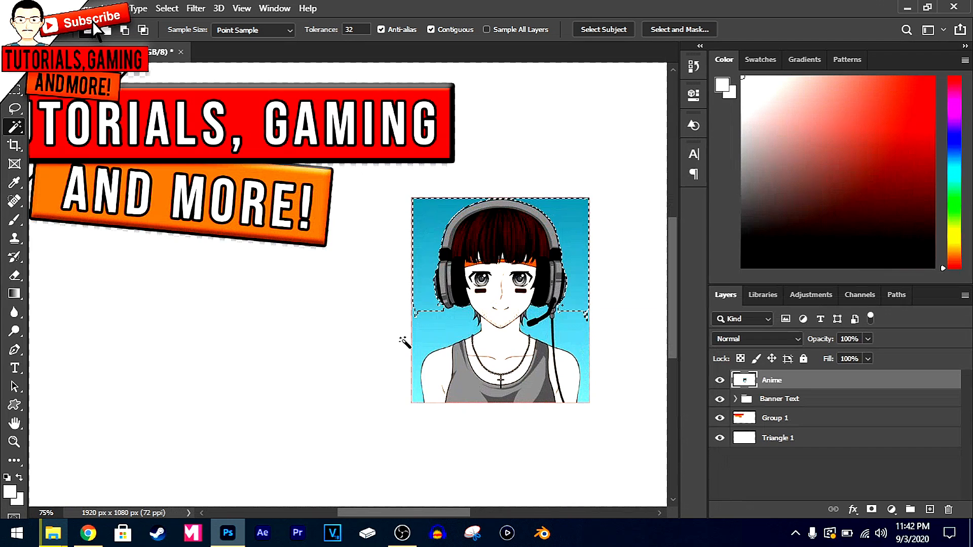
{"action": "key", "text": "Delete"}
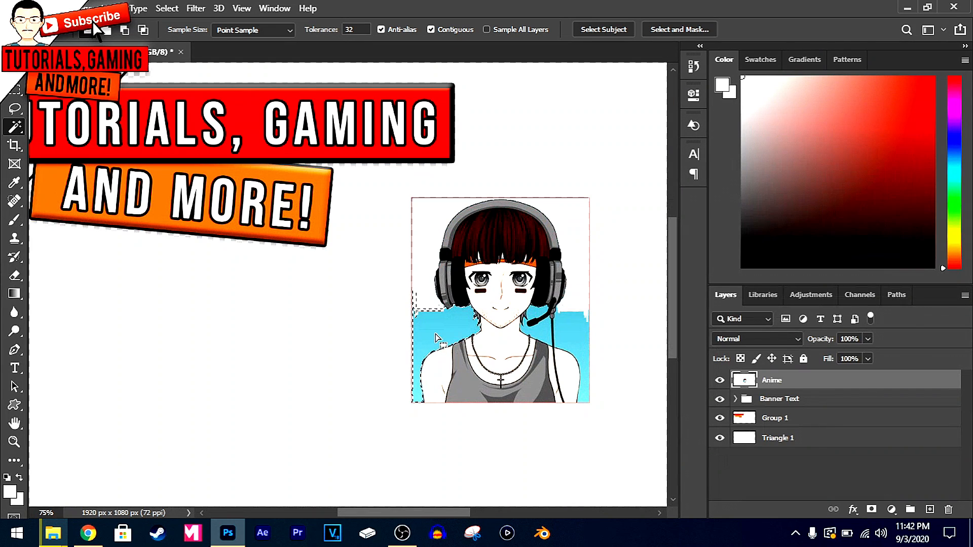
Delete the remaining blue background beside the anime character's shoulders and around the microphone with the Magic Wand, and clear the selection
{"action": "left_click", "coordinate": [436, 339]}
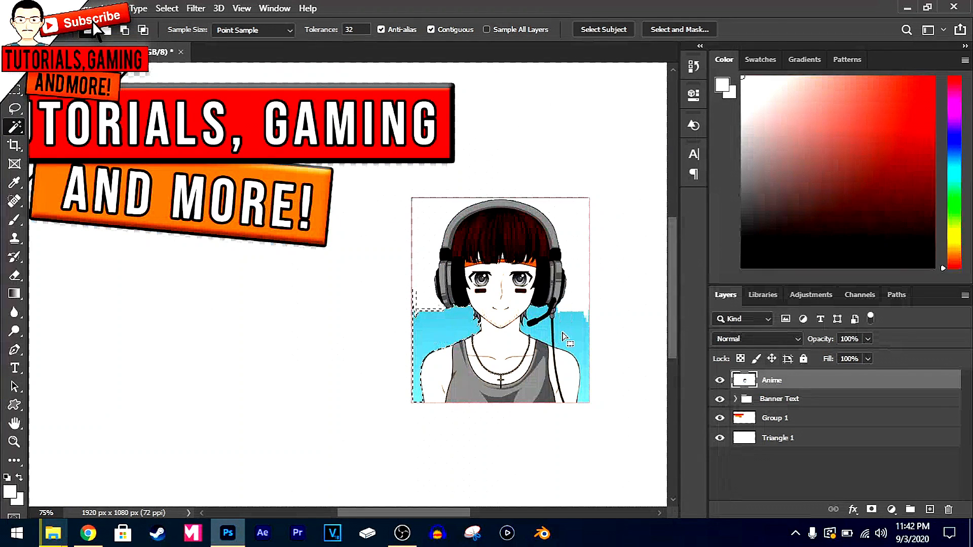
{"action": "key", "text": "Delete"}
{"action": "left_click", "coordinate": [581, 325]}
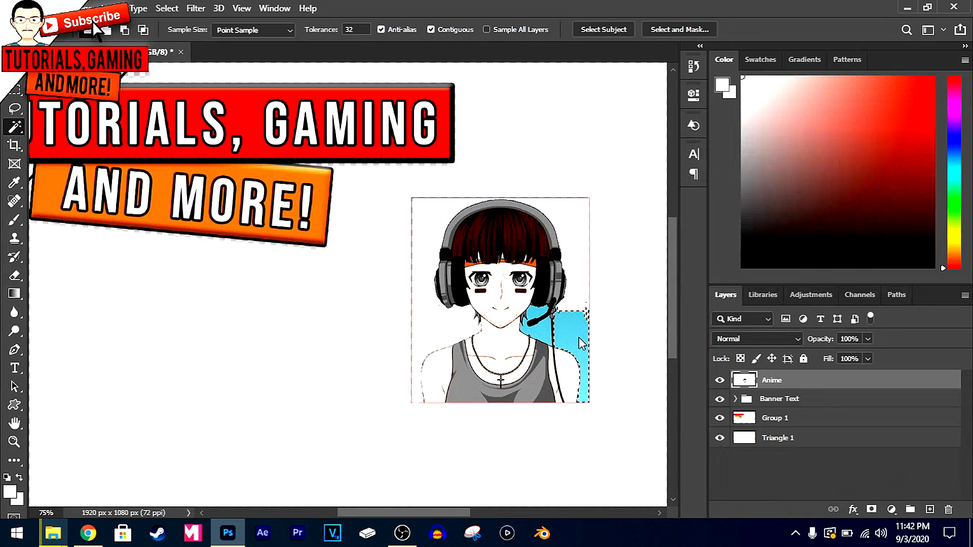
{"action": "key", "text": "Delete"}
{"action": "left_click", "coordinate": [546, 330]}
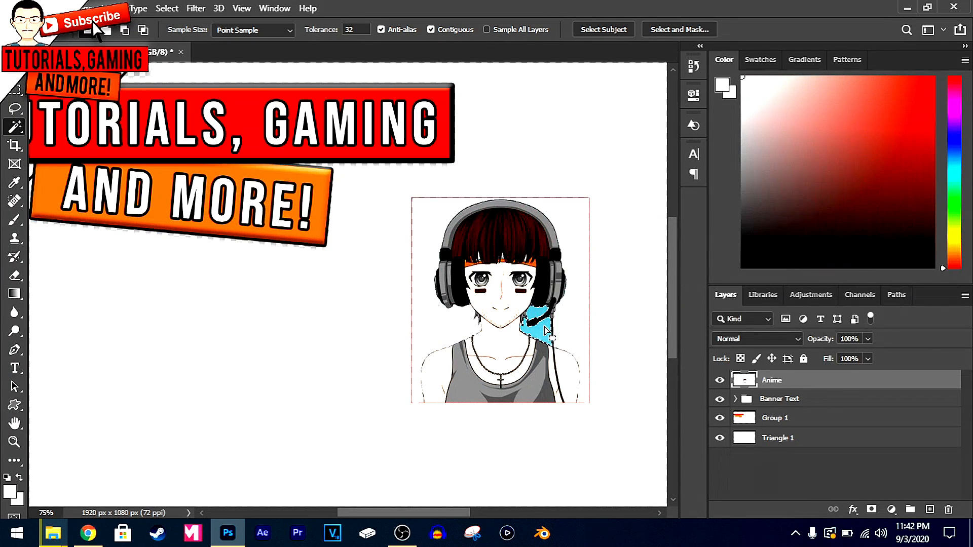
{"action": "key", "text": "Delete"}
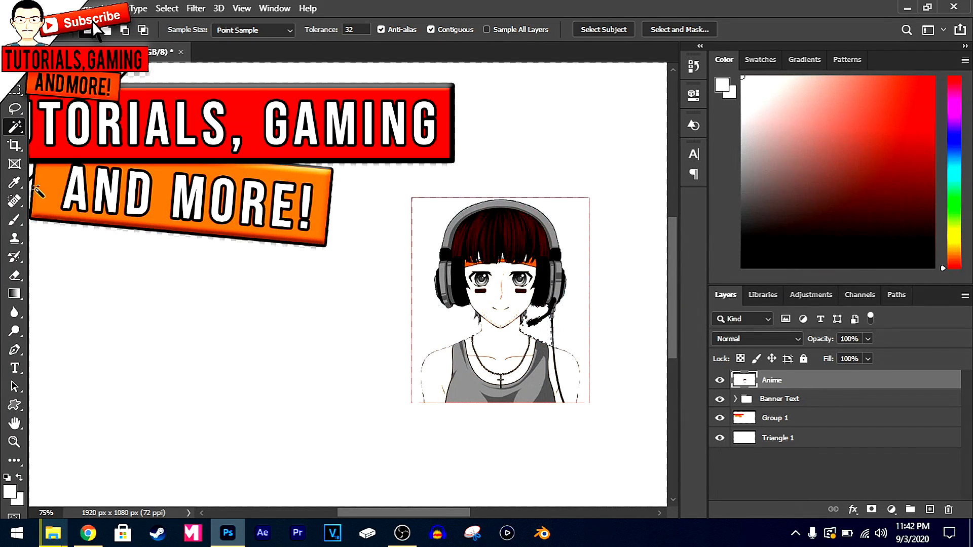
{"action": "left_click", "coordinate": [15, 72]}
{"action": "key", "text": "ctrl+d"}
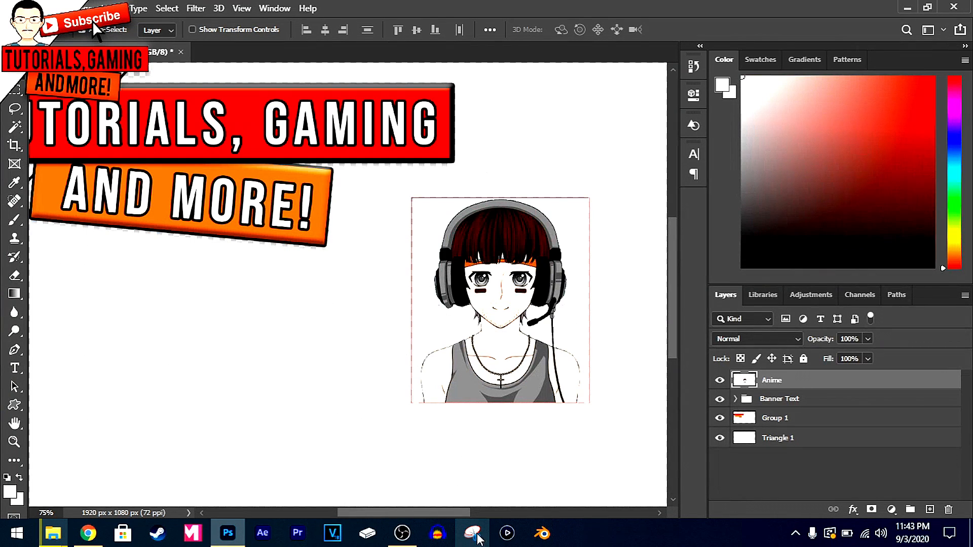
Erase the leftover thin border lines around the anime character with the Eraser tool
{"action": "scroll", "coordinate": [319, 361], "scroll_direction": "down", "scroll_amount": 3}
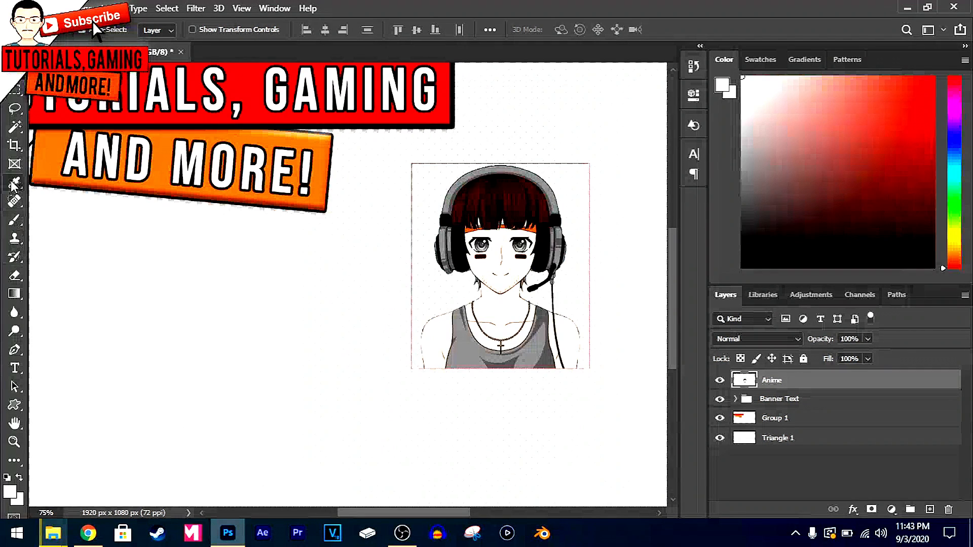
{"action": "left_click", "coordinate": [20, 276]}
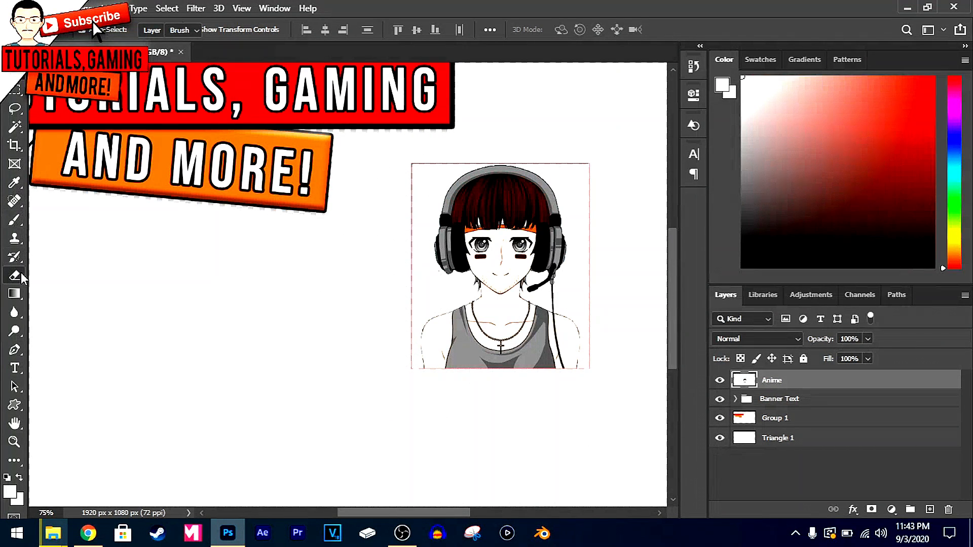
{"action": "left_click", "coordinate": [55, 276]}
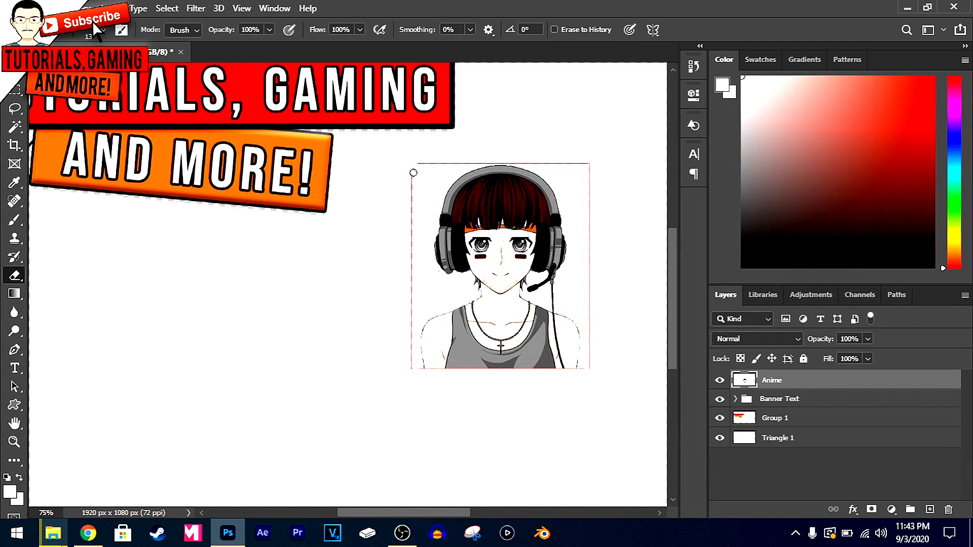
{"action": "left_click_drag", "start_coordinate": [409, 282], "coordinate": [412, 365]}
{"action": "mouse_move", "coordinate": [459, 161]}
{"action": "left_mouse_down"}
{"action": "mouse_move", "coordinate": [447, 160]}
{"action": "mouse_move", "coordinate": [480, 162]}
{"action": "left_mouse_up"}
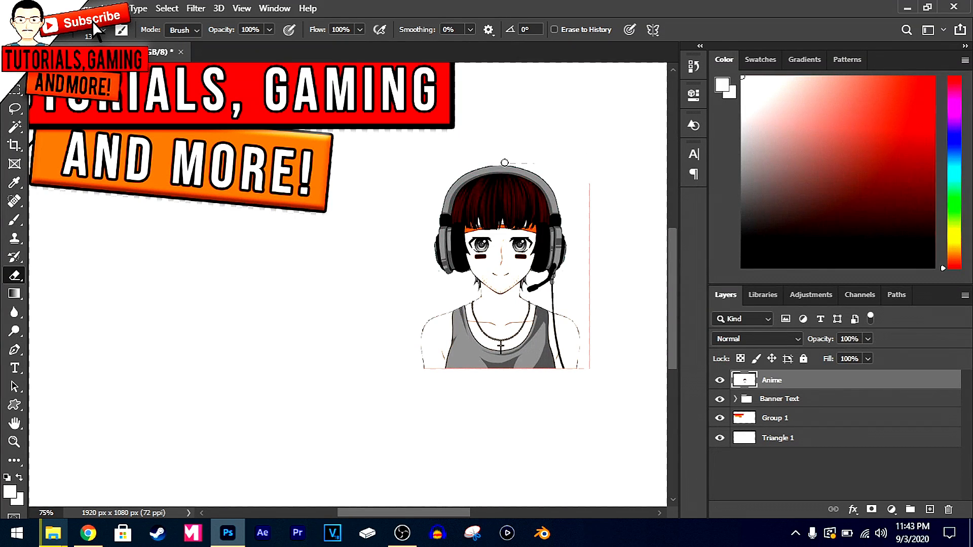
{"action": "mouse_move", "coordinate": [505, 162]}
{"action": "left_mouse_down"}
{"action": "mouse_move", "coordinate": [575, 172]}
{"action": "mouse_move", "coordinate": [593, 211]}
{"action": "mouse_move", "coordinate": [591, 192]}
{"action": "left_mouse_up"}
{"action": "scroll", "coordinate": [651, 277], "scroll_direction": "down", "scroll_amount": 5}
{"action": "scroll", "coordinate": [651, 276], "scroll_direction": "up", "scroll_amount": 6}
Set the view zoom to 50% and move the anime character over the start of the red bar in the banner corner
{"action": "key", "text": "v"}
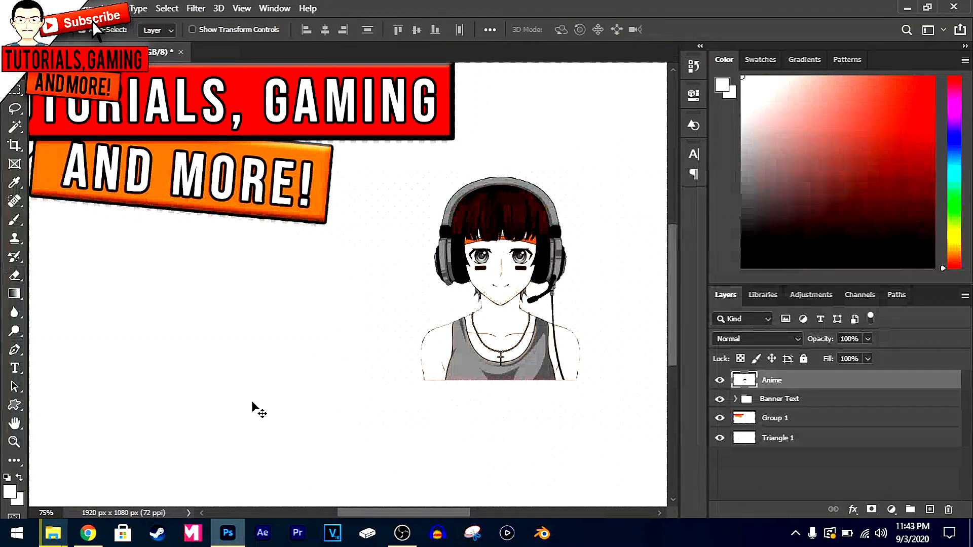
{"action": "type", "text": "50"}
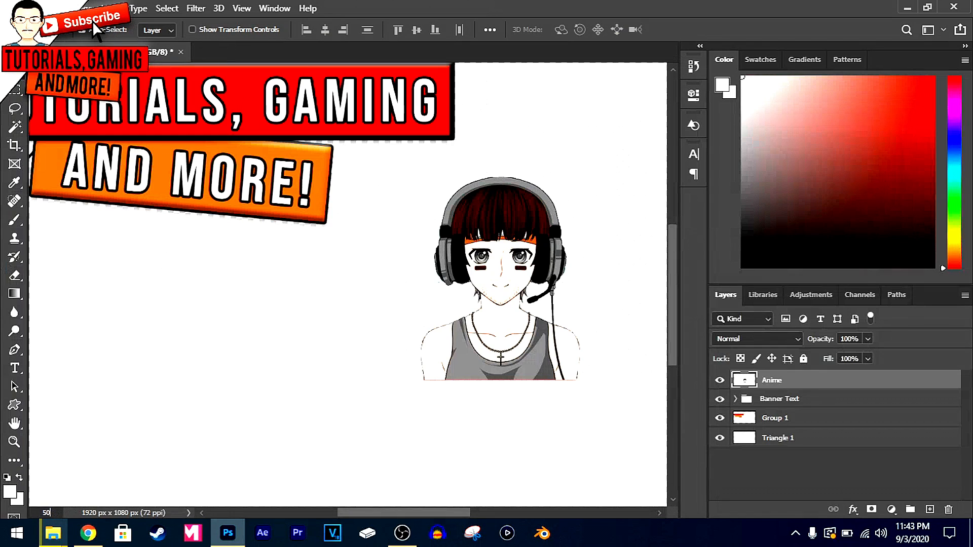
{"action": "key", "text": "Return"}
{"action": "left_click_drag", "start_coordinate": [463, 329], "coordinate": [175, 166]}
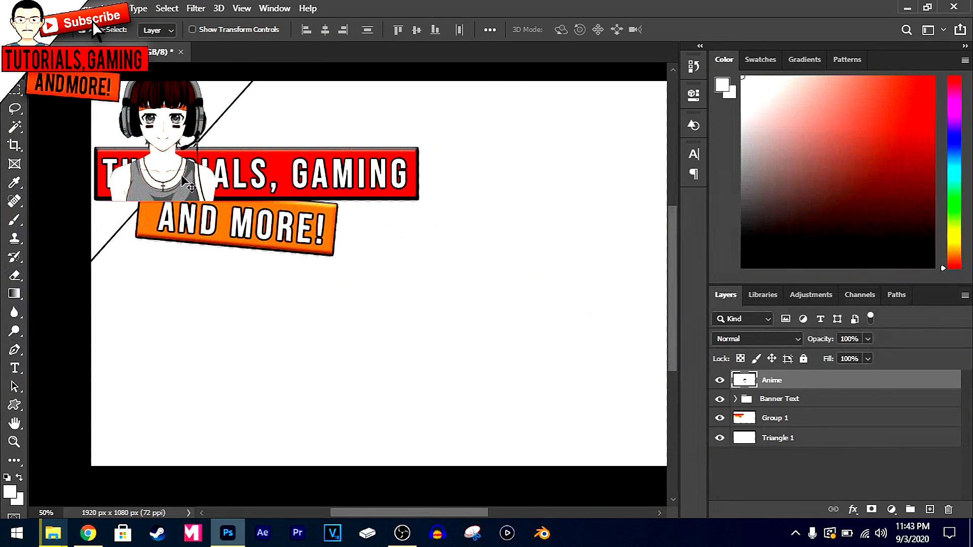
Scale the anime character to about 55% in the canvas corner and place its layer beneath Group 1
{"action": "key", "text": "ctrl+t"}
{"action": "left_click_drag", "start_coordinate": [221, 201], "coordinate": [147, 137], "text": "alt"}
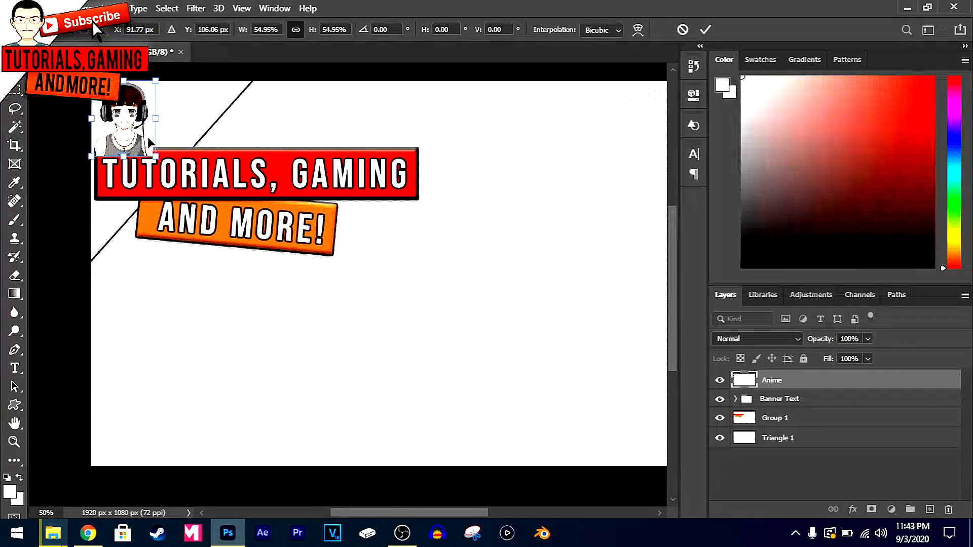
{"action": "key", "text": "Return"}
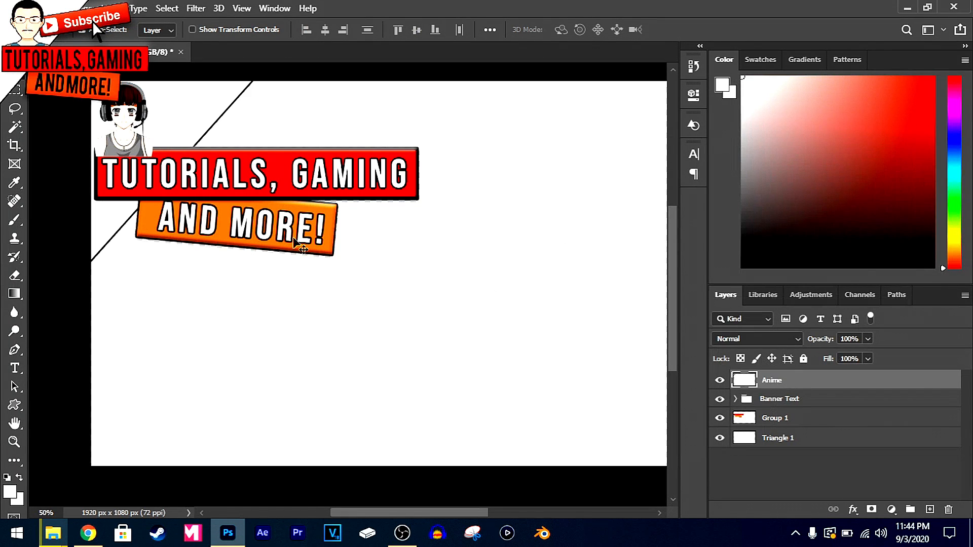
{"action": "left_click_drag", "start_coordinate": [818, 387], "coordinate": [810, 425]}
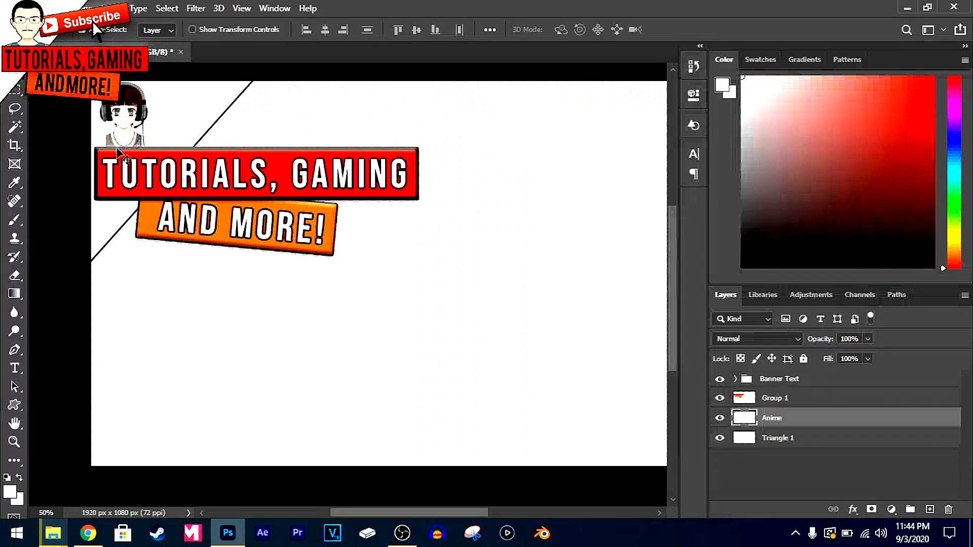
{"action": "left_click_drag", "start_coordinate": [137, 129], "coordinate": [135, 128]}
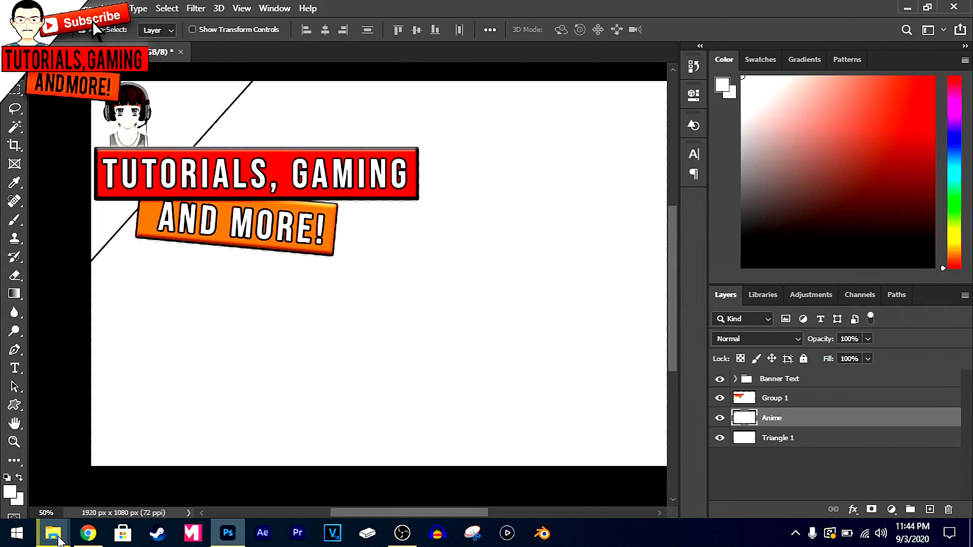
Place the YouTube Subscribe Button image from the Pictures folder onto the banner canvas
{"action": "mouse_move", "coordinate": [55, 534]}
{"action": "left_click", "coordinate": [60, 502]}
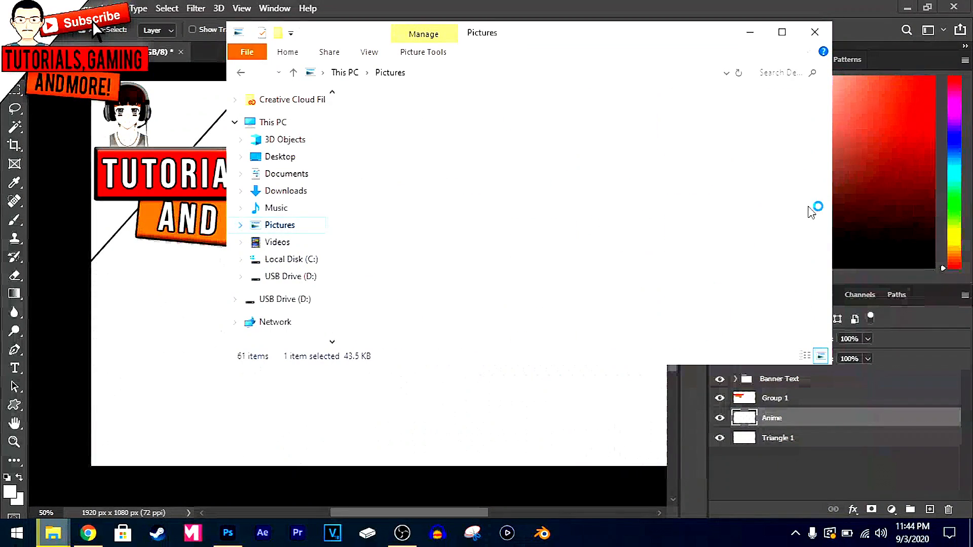
{"action": "scroll", "coordinate": [824, 187], "scroll_direction": "down", "scroll_amount": 5}
{"action": "scroll", "coordinate": [825, 185], "scroll_direction": "down", "scroll_amount": 10}
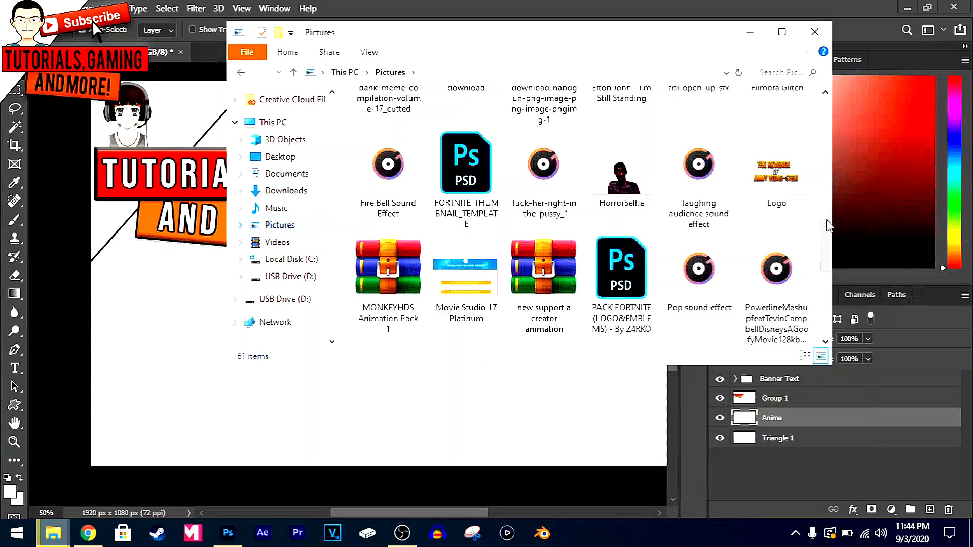
{"action": "left_click_drag", "start_coordinate": [779, 180], "coordinate": [171, 375]}
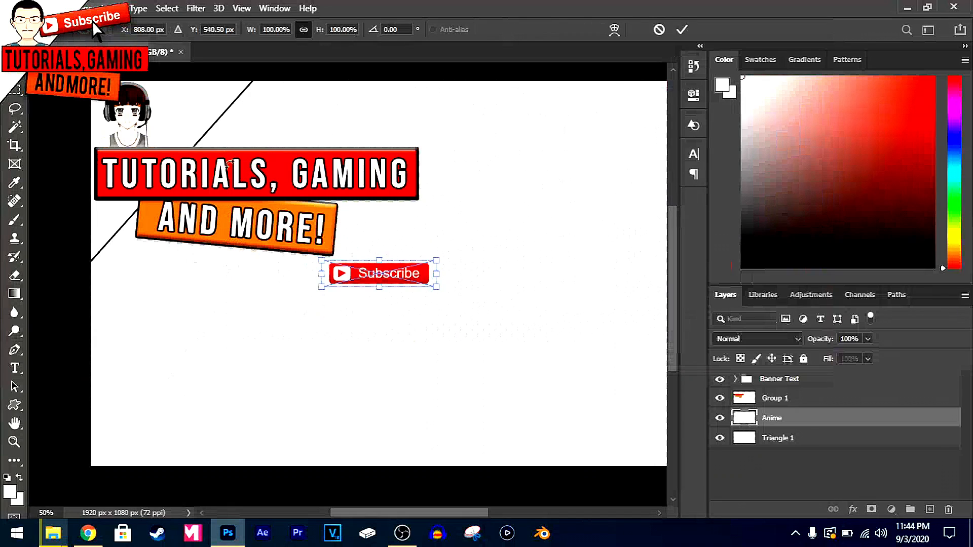
Position the Subscribe button beside the anime character above the red bar and rotate it about -9.5°
{"action": "left_click_drag", "start_coordinate": [380, 273], "coordinate": [280, 87]}
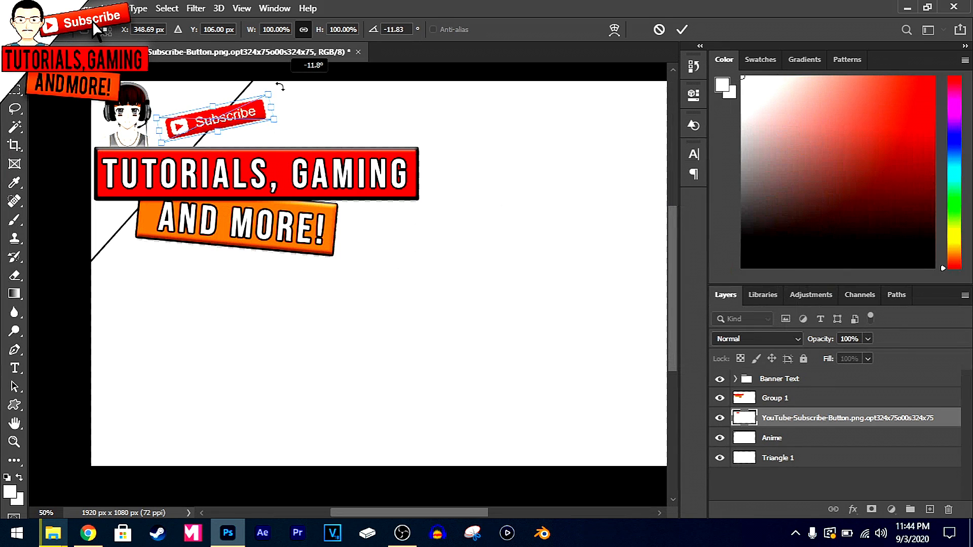
{"action": "left_click_drag", "start_coordinate": [279, 87], "coordinate": [280, 88]}
{"action": "left_click_drag", "start_coordinate": [258, 120], "coordinate": [258, 117]}
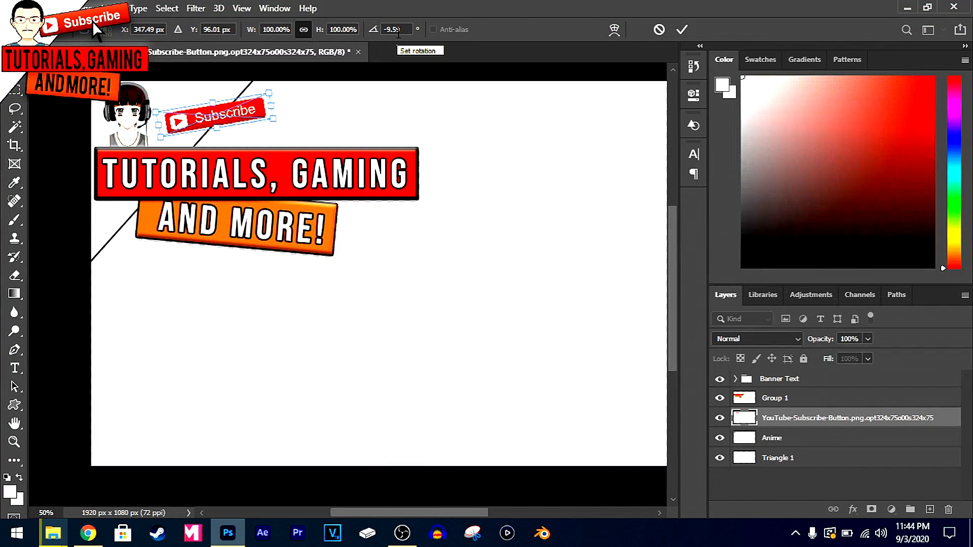
{"action": "key", "text": "Return"}
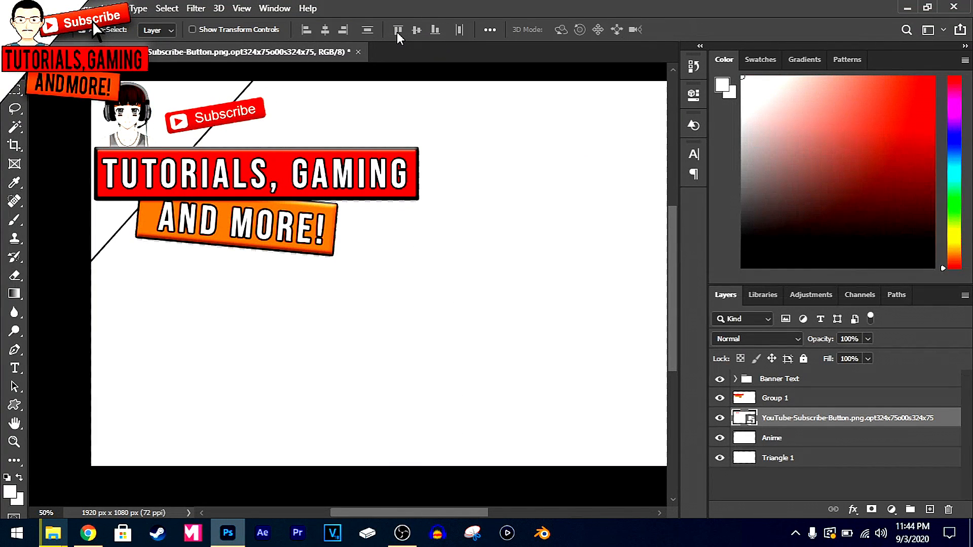
Rasterize the Subscribe button layer and add a 5 px black outside stroke to it
{"action": "right_click", "coordinate": [850, 419]}
{"action": "left_click", "coordinate": [700, 266]}
{"action": "right_click", "coordinate": [857, 421]}
{"action": "left_click", "coordinate": [725, 24]}
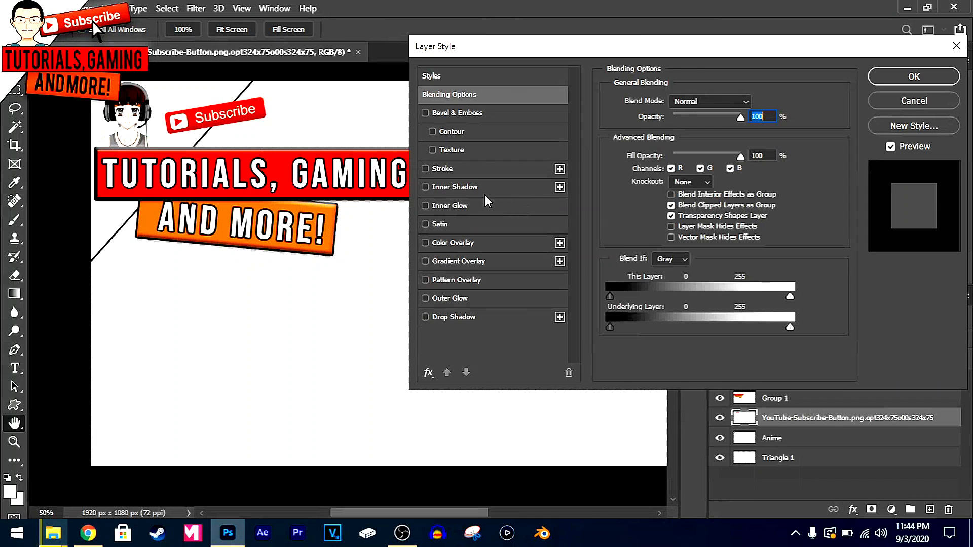
{"action": "left_click", "coordinate": [425, 167]}
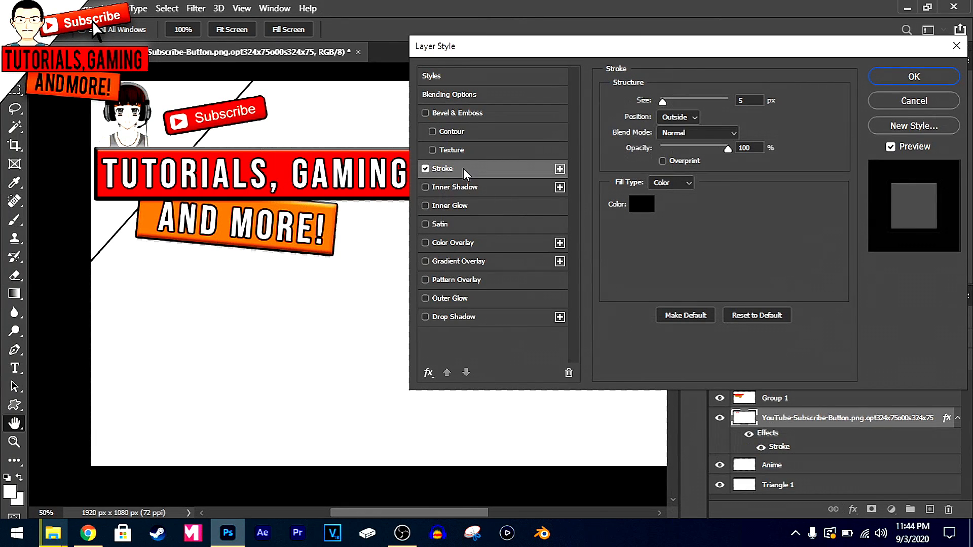
{"action": "left_click", "coordinate": [425, 299]}
{"action": "left_click", "coordinate": [425, 316]}
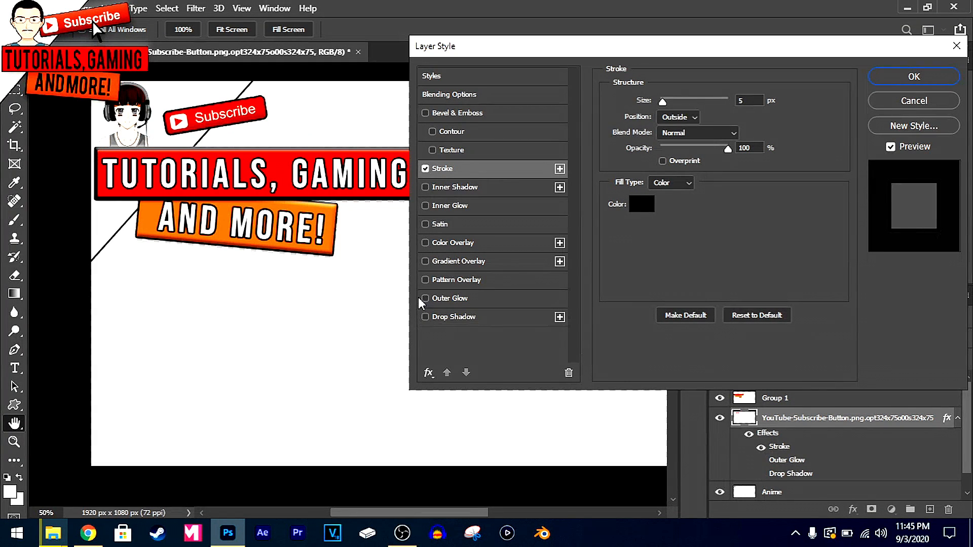
{"action": "left_click", "coordinate": [425, 298]}
{"action": "left_click", "coordinate": [435, 286]}
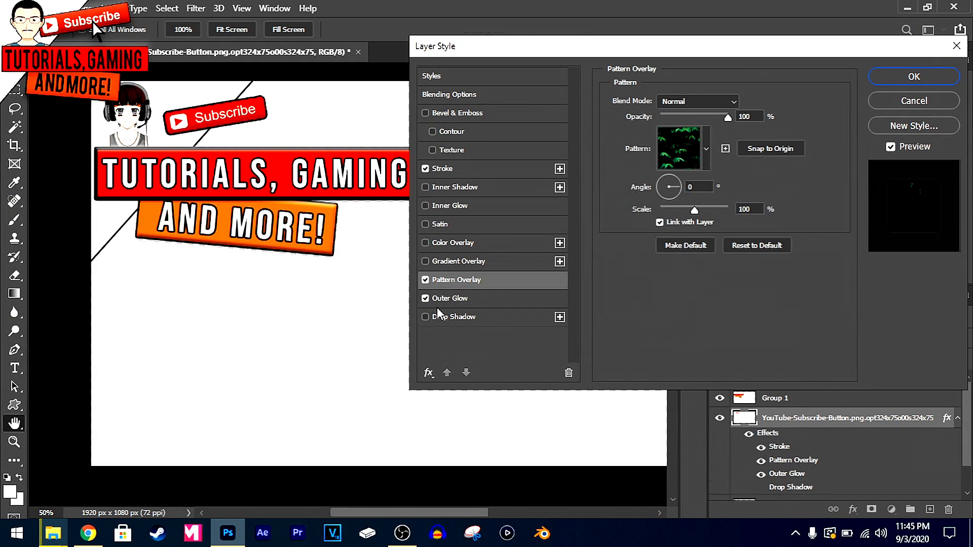
{"action": "left_click", "coordinate": [425, 280]}
{"action": "left_click", "coordinate": [424, 306]}
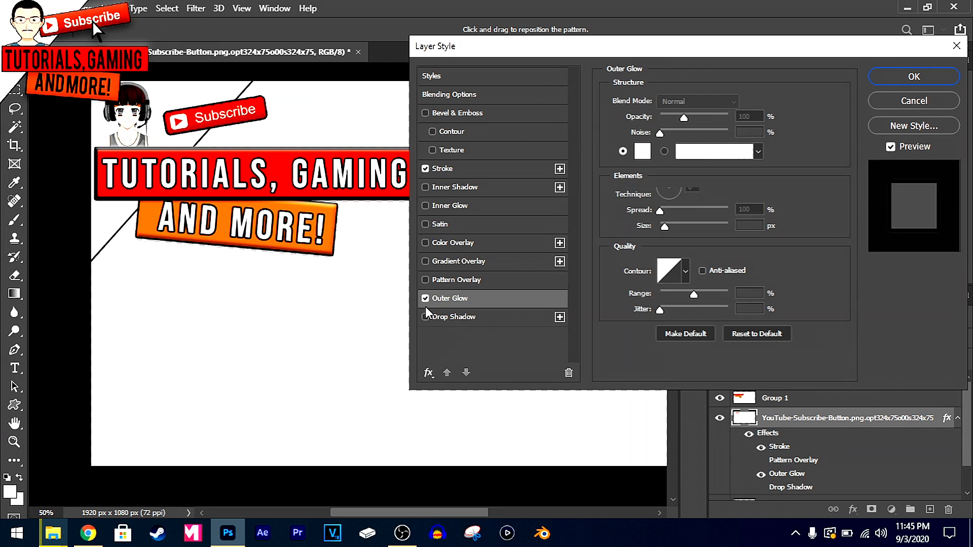
{"action": "left_click", "coordinate": [425, 298]}
Add a black drop shadow with 10 px distance to the Subscribe button and move the button slightly closer to the canvas corner
{"action": "left_click", "coordinate": [425, 317]}
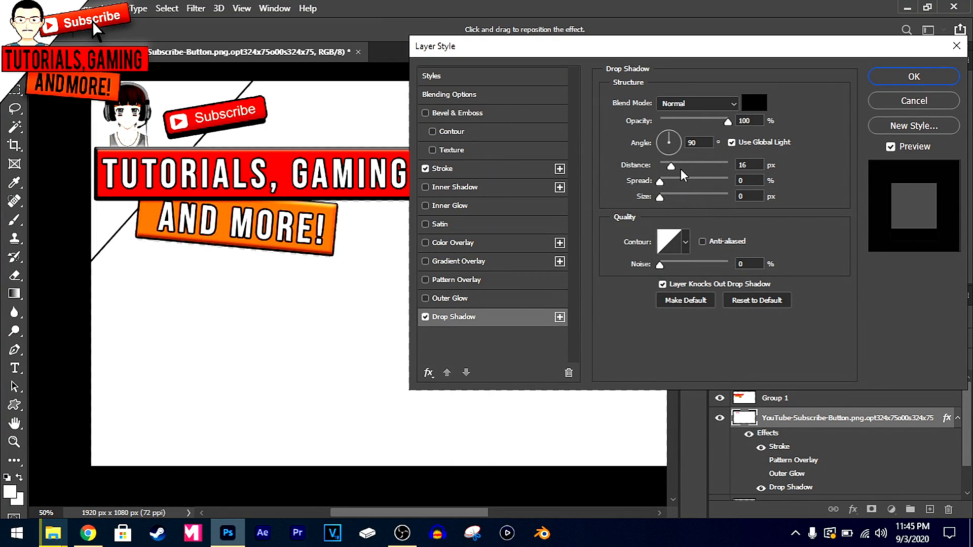
{"action": "left_click_drag", "start_coordinate": [673, 163], "coordinate": [671, 170]}
{"action": "left_click_drag", "start_coordinate": [671, 169], "coordinate": [667, 165]}
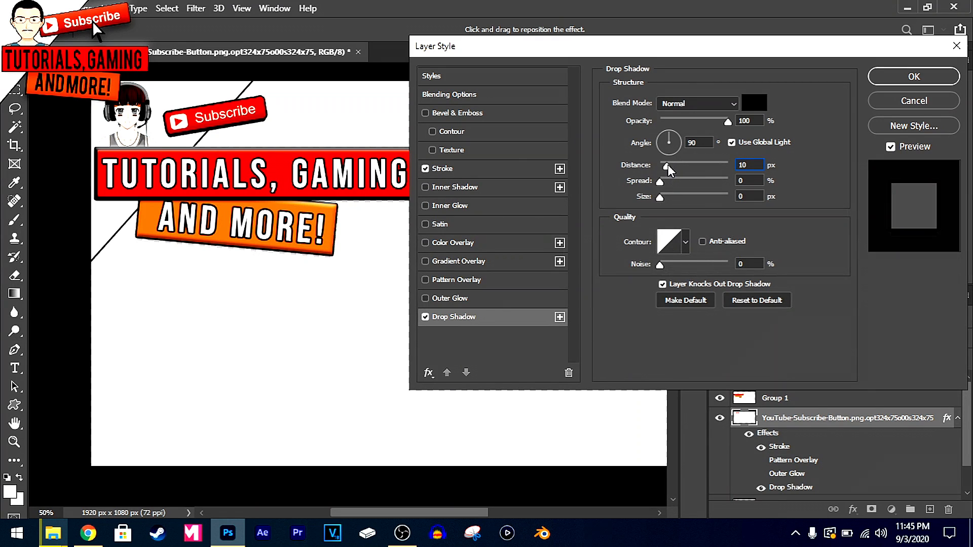
{"action": "double_click", "coordinate": [758, 165]}
{"action": "left_click", "coordinate": [914, 77]}
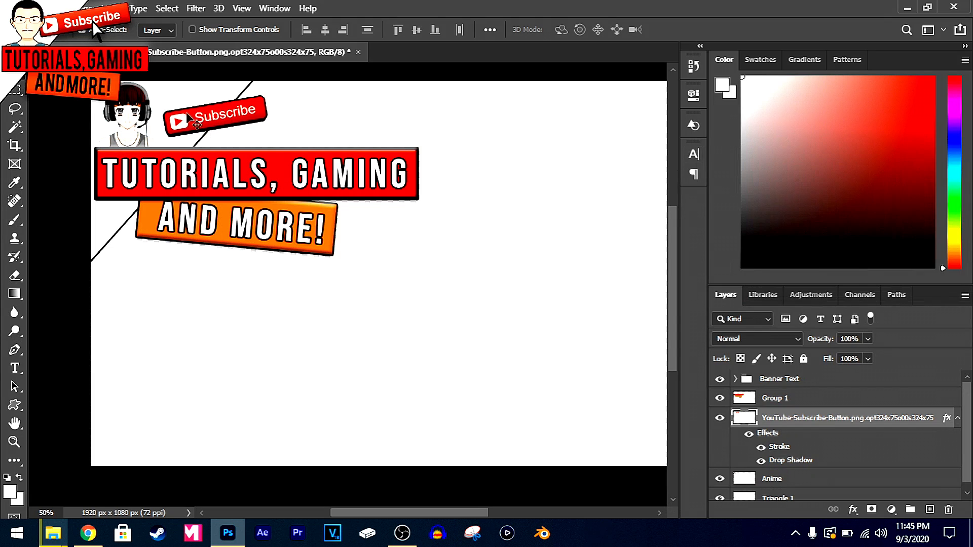
{"action": "left_click_drag", "start_coordinate": [217, 116], "coordinate": [212, 105]}
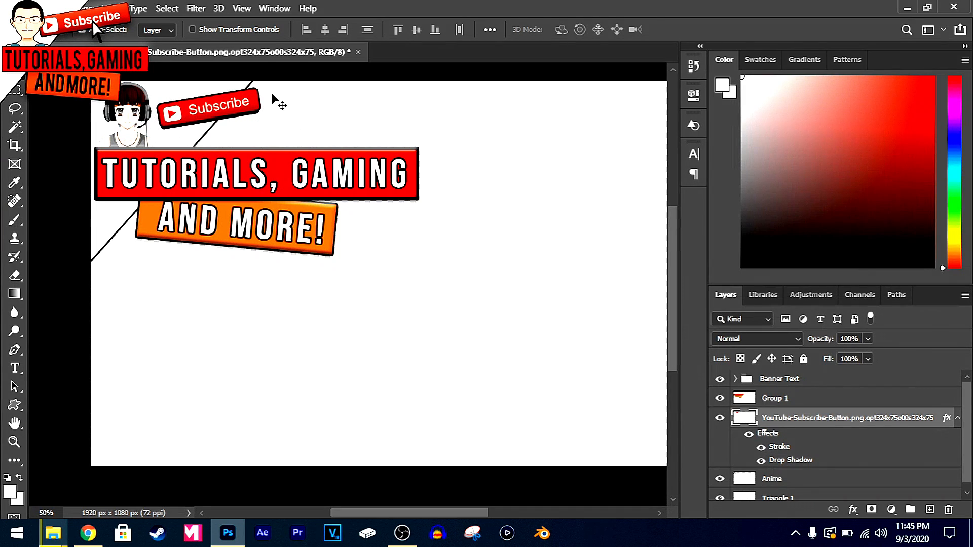
Choose the solid arrow pointer from the Symbols group as the shape for the Custom Shape tool
{"action": "left_click", "coordinate": [16, 406]}
{"action": "left_click", "coordinate": [577, 30]}
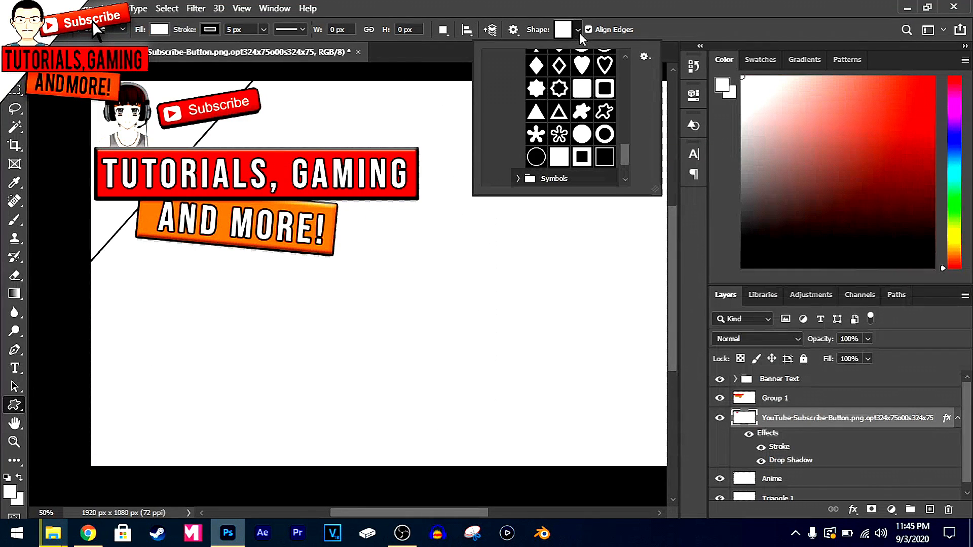
{"action": "scroll", "coordinate": [539, 175], "scroll_direction": "down", "scroll_amount": 1}
{"action": "scroll", "coordinate": [518, 133], "scroll_direction": "up", "scroll_amount": 5}
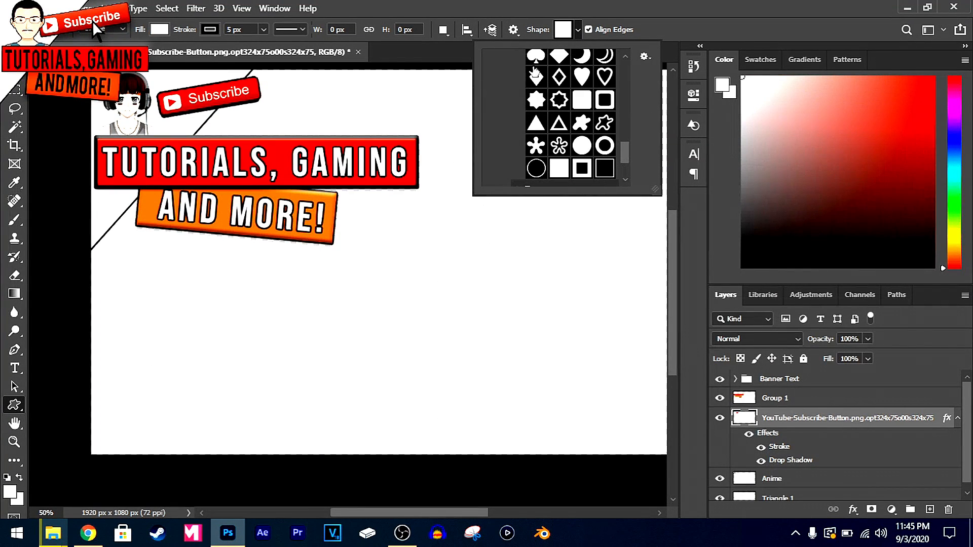
{"action": "left_click", "coordinate": [518, 112]}
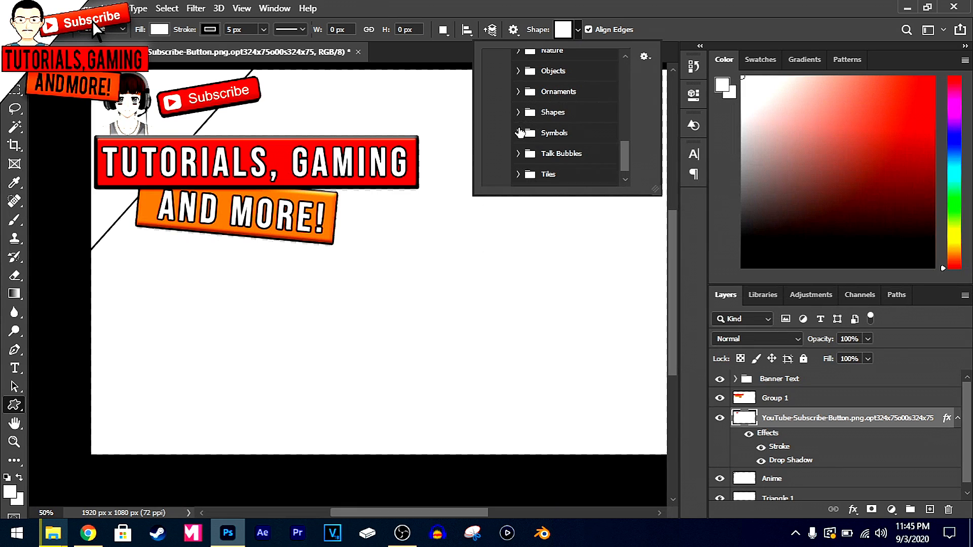
{"action": "scroll", "coordinate": [524, 114], "scroll_direction": "down", "scroll_amount": 1}
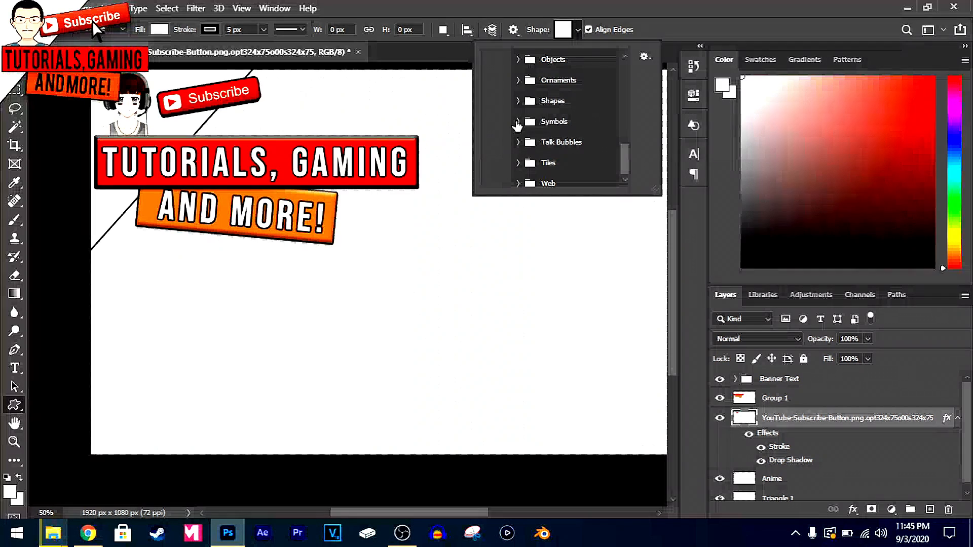
{"action": "left_click", "coordinate": [518, 122]}
{"action": "scroll", "coordinate": [557, 154], "scroll_direction": "down", "scroll_amount": 3}
{"action": "scroll", "coordinate": [557, 155], "scroll_direction": "down", "scroll_amount": 8}
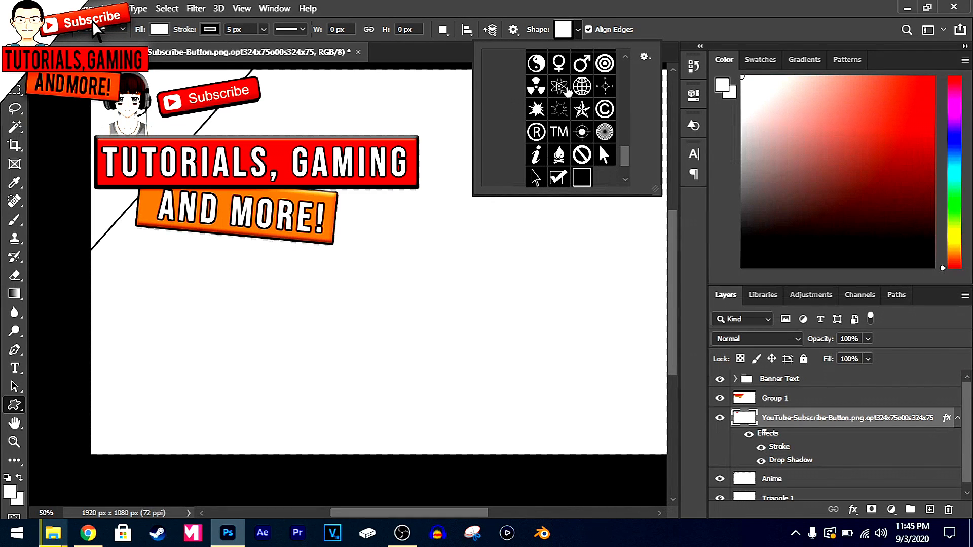
{"action": "scroll", "coordinate": [570, 99], "scroll_direction": "up", "scroll_amount": 2}
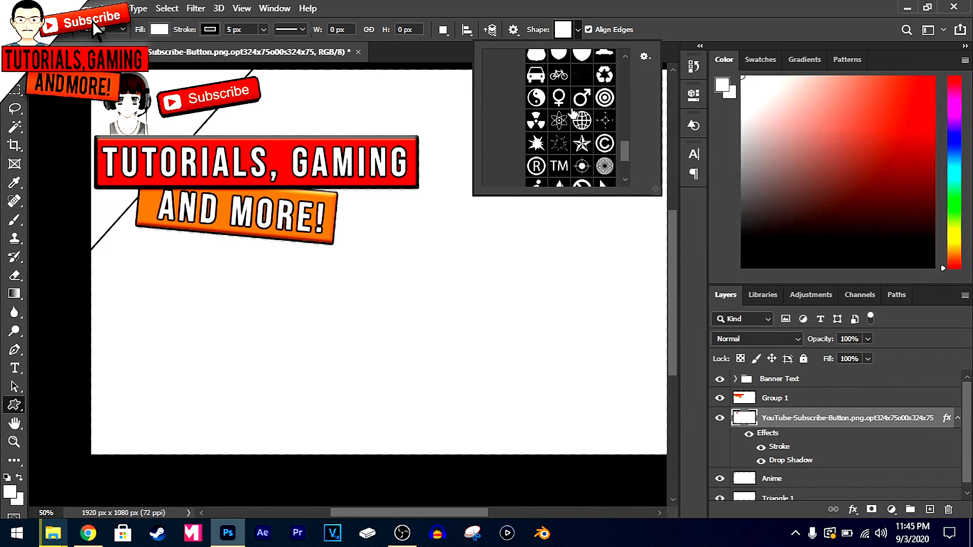
{"action": "scroll", "coordinate": [594, 146], "scroll_direction": "down", "scroll_amount": 2}
{"action": "scroll", "coordinate": [600, 136], "scroll_direction": "down", "scroll_amount": 1}
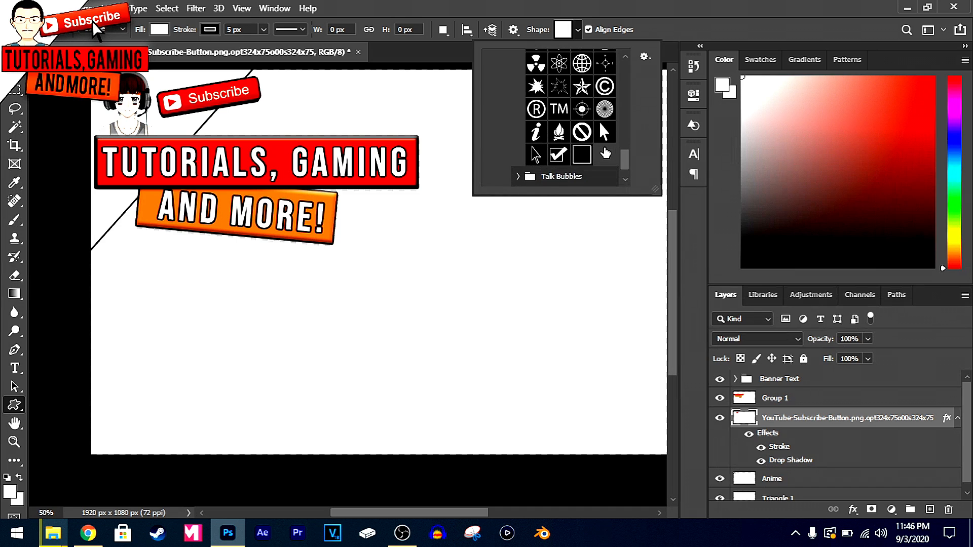
{"action": "left_click", "coordinate": [605, 123]}
{"action": "left_click", "coordinate": [577, 29]}
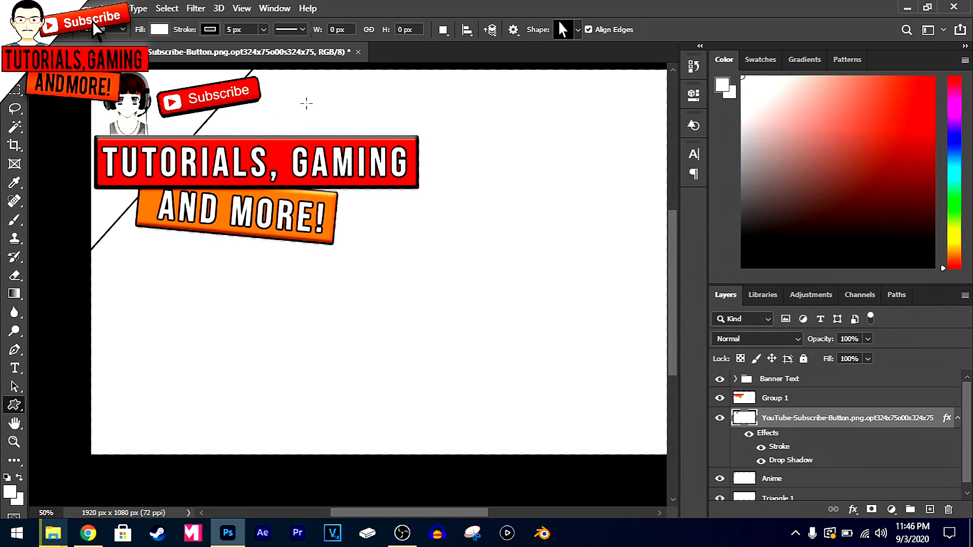
Draw a white arrow pointer about 100 by 169 px, scale it to about 49%, and place it over the Subscribe button's lower edge
{"action": "left_click_drag", "start_coordinate": [293, 95], "coordinate": [310, 127]}
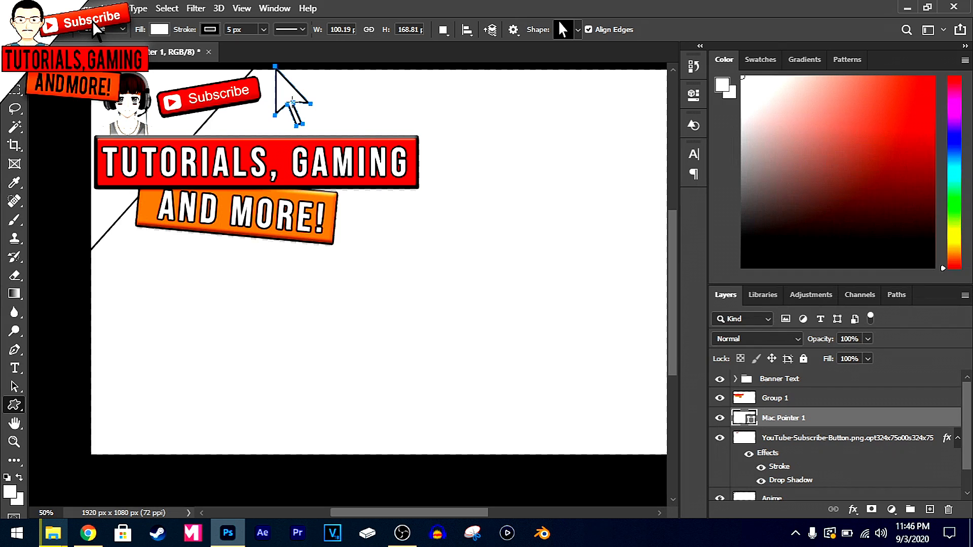
{"action": "key", "text": "v"}
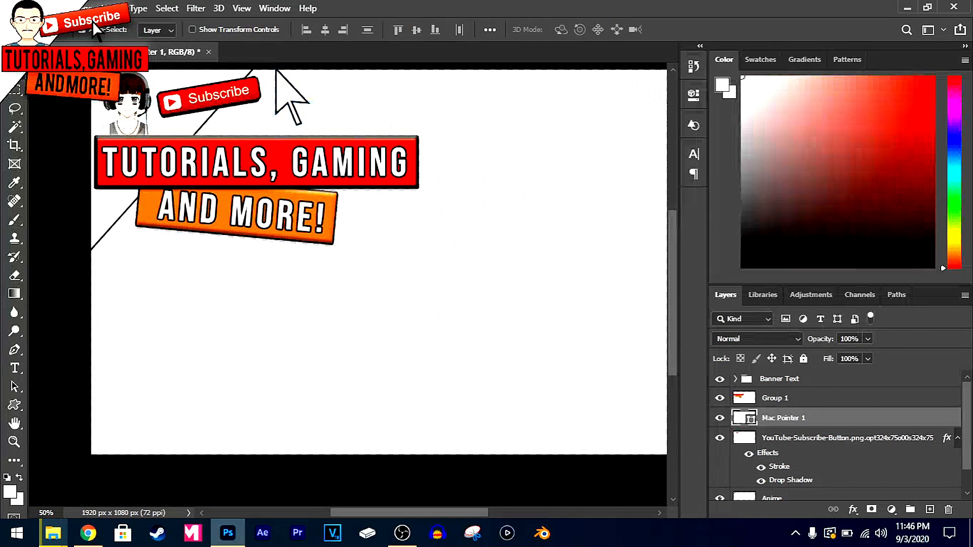
{"action": "left_click_drag", "start_coordinate": [307, 107], "coordinate": [245, 123]}
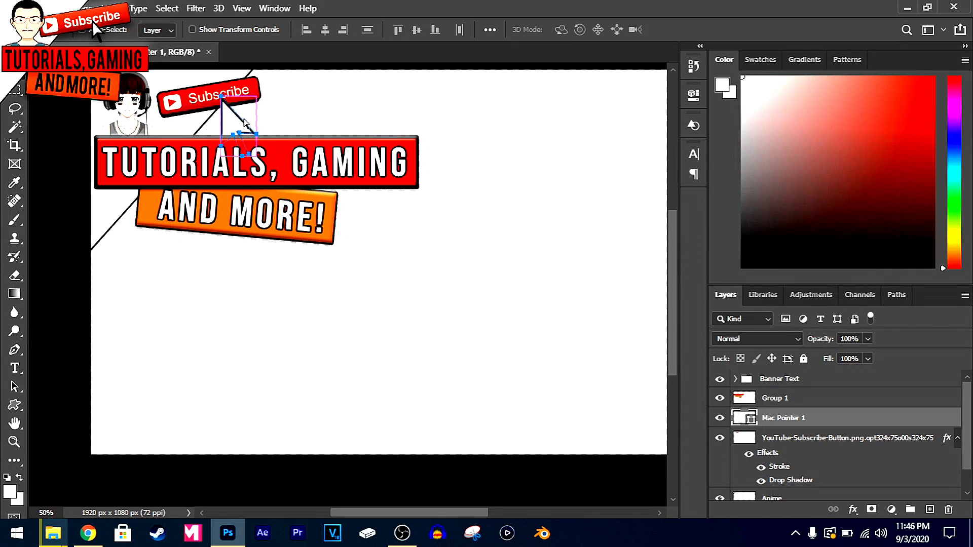
{"action": "key", "text": "ctrl+t"}
{"action": "left_click_drag", "start_coordinate": [260, 156], "coordinate": [231, 135]}
{"action": "scroll", "coordinate": [271, 140], "scroll_direction": "up", "scroll_amount": 1}
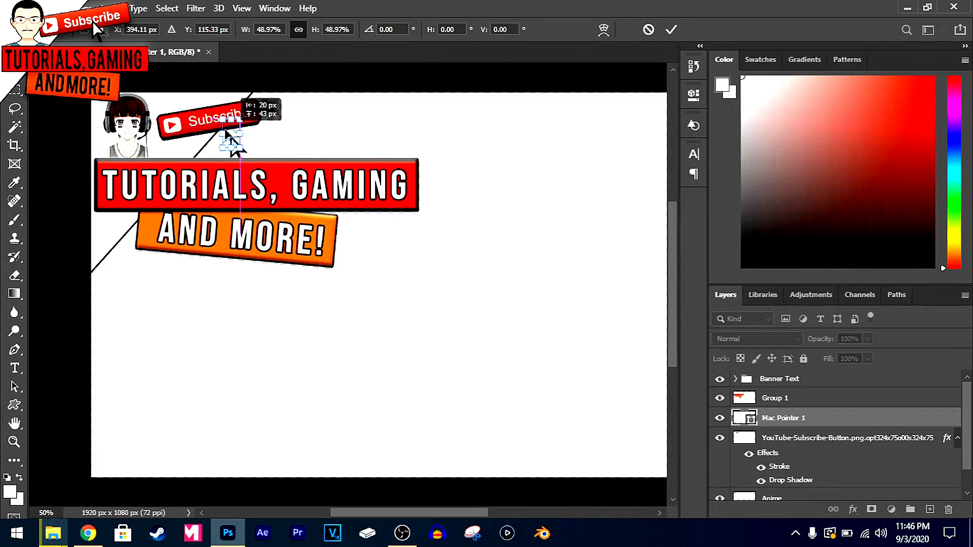
{"action": "key", "text": "Return"}
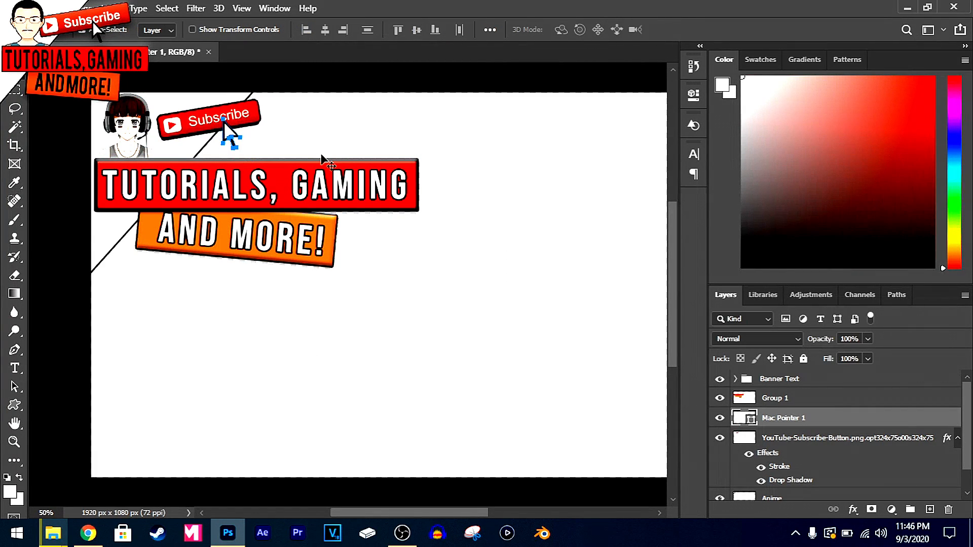
Rasterize the arrow pointer layer and collapse the Subscribe button layer's effects list
{"action": "right_click", "coordinate": [831, 417]}
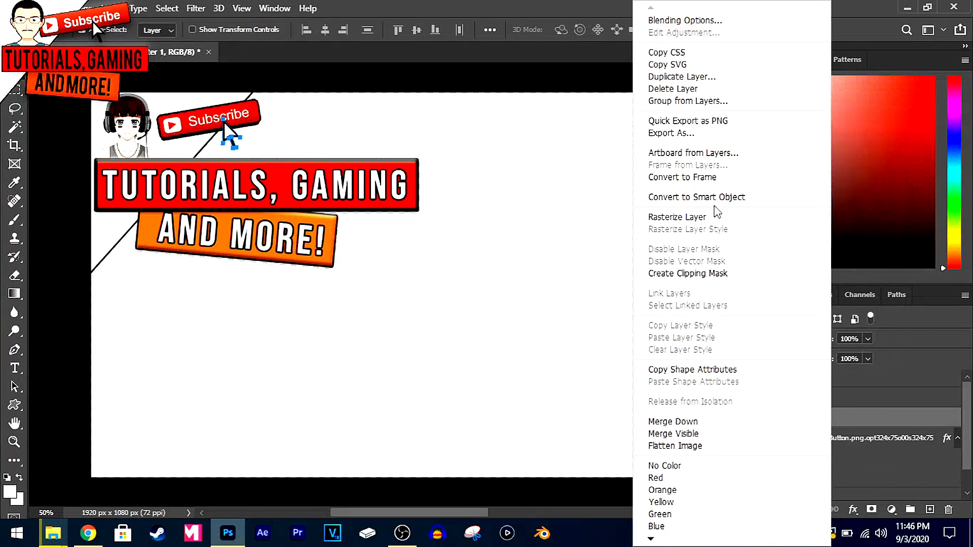
{"action": "left_click", "coordinate": [663, 218]}
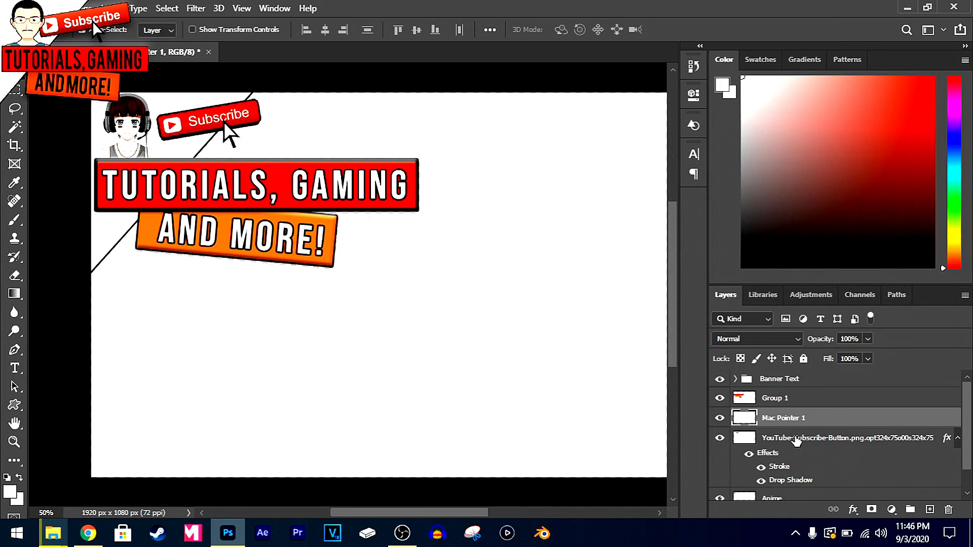
{"action": "left_click", "coordinate": [957, 437]}
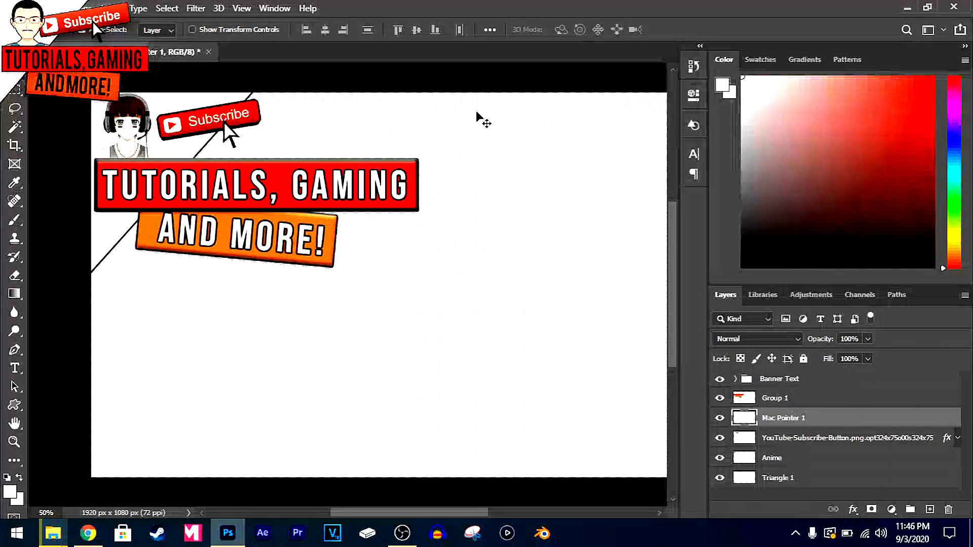
Nudge the arrow pointer left so its tip sits on the middle of the word Subscribe
{"action": "key", "text": "Left"}
{"action": "key", "text": "Left"}
{"action": "key", "text": "Left"}
{"action": "key", "text": "Left"}
{"action": "key", "text": "Left"}
{"action": "key", "text": "Left"}
{"action": "key", "text": "Left"}
{"action": "key", "text": "Left"}
{"action": "key", "text": "Left"}
{"action": "key", "text": "Left"}
{"action": "key", "text": "Left"}
{"action": "key", "text": "Left"}
{"action": "key", "text": "Left"}
{"action": "key", "text": "Left"}
{"action": "key", "text": "Left"}
{"action": "key", "text": "Left"}
{"action": "key", "text": "Left"}
{"action": "key", "text": "Left"}
{"action": "key", "text": "Left"}
{"action": "key", "text": "Left"}
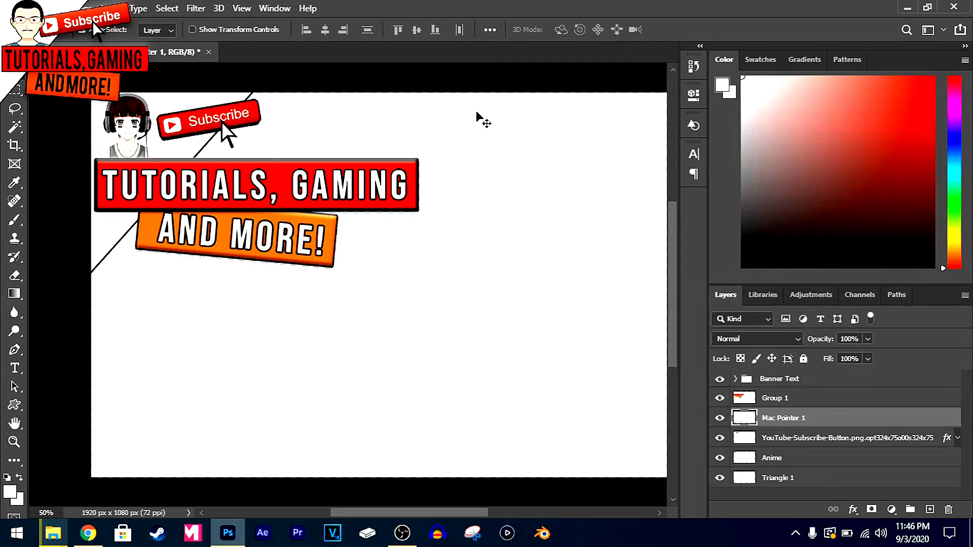
{"action": "key", "text": "Left"}
{"action": "key", "text": "Left"}
{"action": "key", "text": "Left"}
{"action": "key", "text": "Left"}
{"action": "key", "text": "Left"}
{"action": "key", "text": "Left"}
{"action": "key", "text": "Left"}
{"action": "key", "text": "Left"}
{"action": "key", "text": "Left"}
{"action": "key", "text": "Left"}
{"action": "key", "text": "Left"}
{"action": "key", "text": "Left"}
{"action": "key", "text": "Up"}
{"action": "key", "text": "Up"}
{"action": "key", "text": "Up"}
{"action": "key", "text": "Up"}
{"action": "key", "text": "Up"}
{"action": "key", "text": "Up"}
{"action": "key", "text": "Right"}
{"action": "key", "text": "Right"}
{"action": "key", "text": "Right"}
{"action": "key", "text": "Right"}
{"action": "key", "text": "Left"}
{"action": "key", "text": "Left"}
{"action": "key", "text": "Left"}
{"action": "key", "text": "Left"}
{"action": "key", "text": "Left"}
{"action": "key", "text": "Left"}
{"action": "key", "text": "Left"}
{"action": "key", "text": "Left"}
{"action": "key", "text": "Left"}
{"action": "key", "text": "Left"}
{"action": "key", "text": "Left"}
{"action": "key", "text": "Left"}
{"action": "key", "text": "Right"}
{"action": "key", "text": "Right"}
{"action": "key", "text": "Right"}
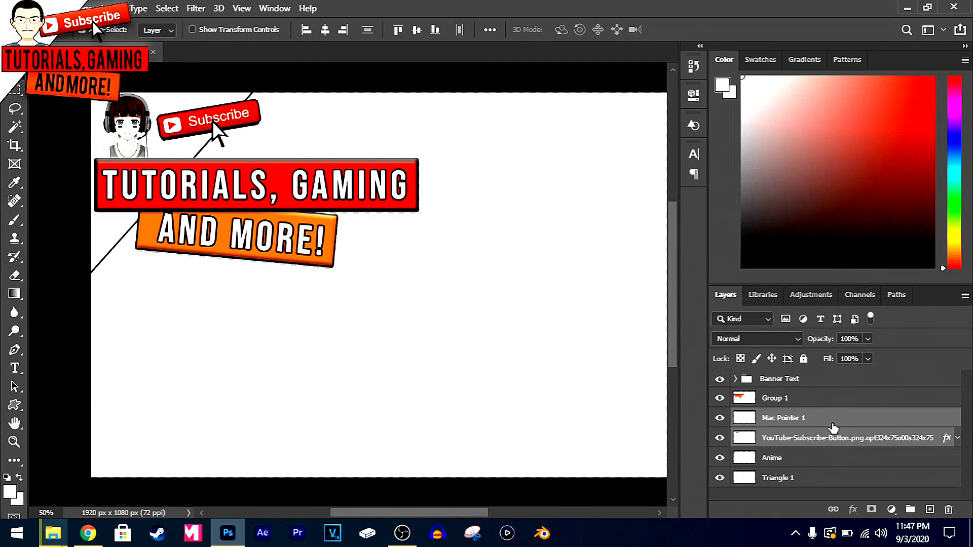
Merge the arrow pointer and Subscribe button layers into one layer and rename it "Subscribe Button"
{"action": "key", "text": "ctrl+g"}
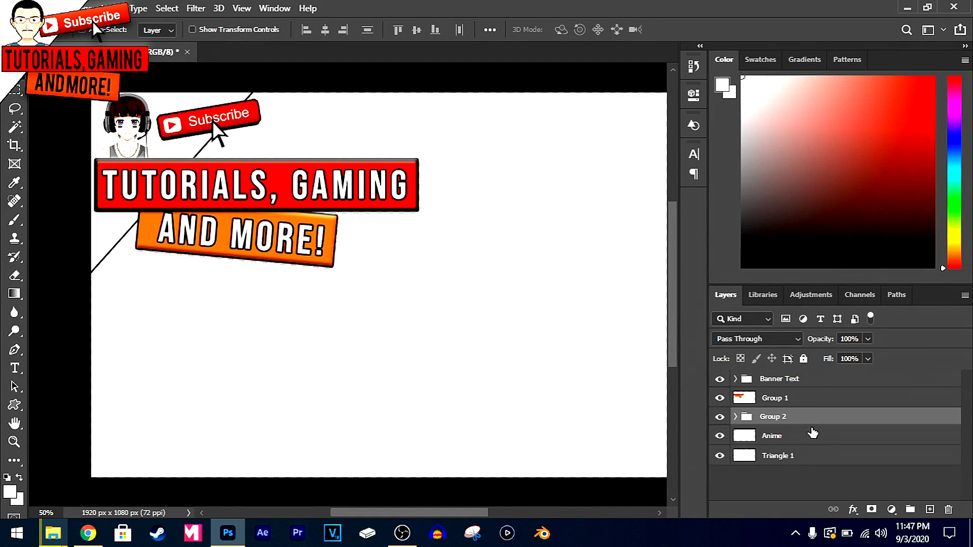
{"action": "key", "text": "ctrl+e"}
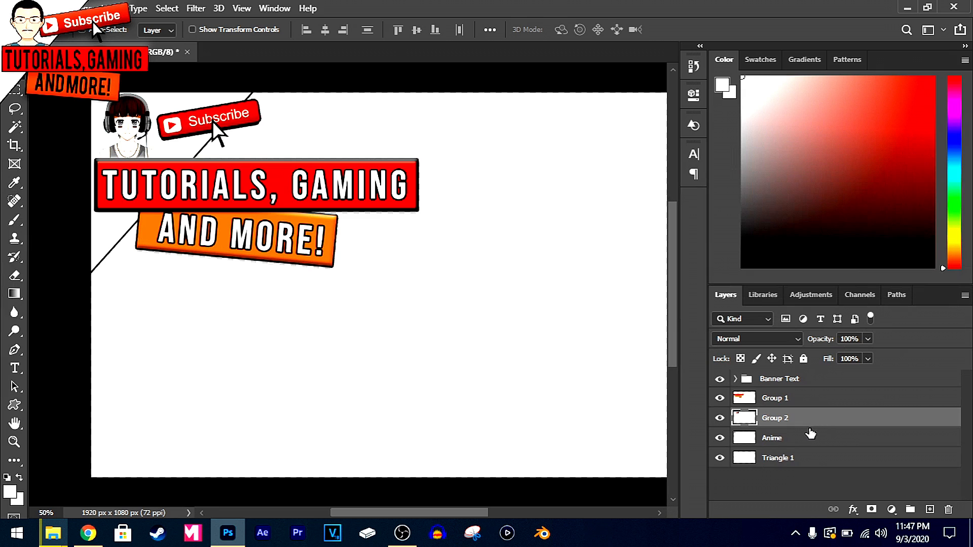
{"action": "double_click", "coordinate": [783, 417]}
{"action": "type", "text": "Subscribe Button"}
{"action": "key", "text": "Return"}
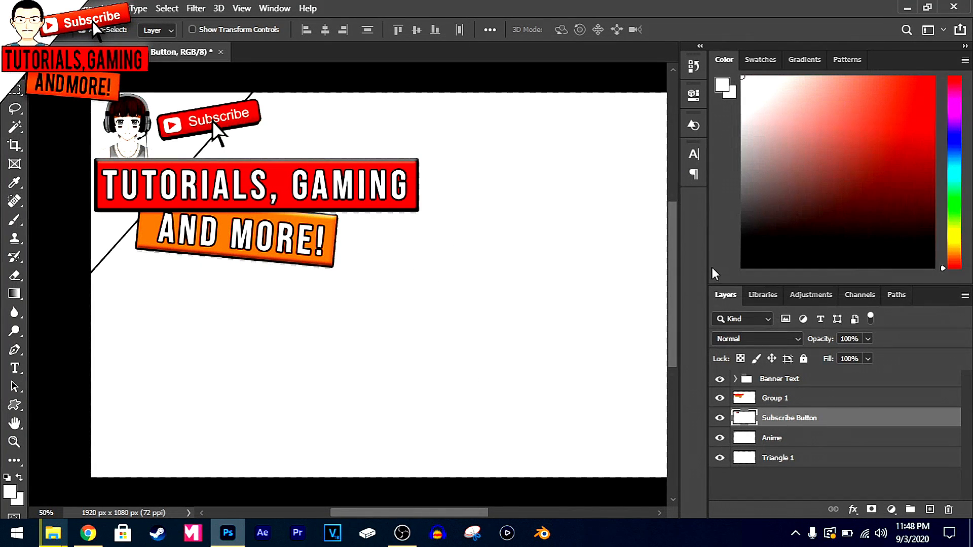
Move the merged Subscribe button slightly closer to the red bar, then zoom to 40% and deselect the layer
{"action": "mouse_move", "coordinate": [238, 116]}
{"action": "left_mouse_down"}
{"action": "mouse_move", "coordinate": [242, 101]}
{"action": "mouse_move", "coordinate": [269, 128]}
{"action": "mouse_move", "coordinate": [241, 125]}
{"action": "left_mouse_up"}
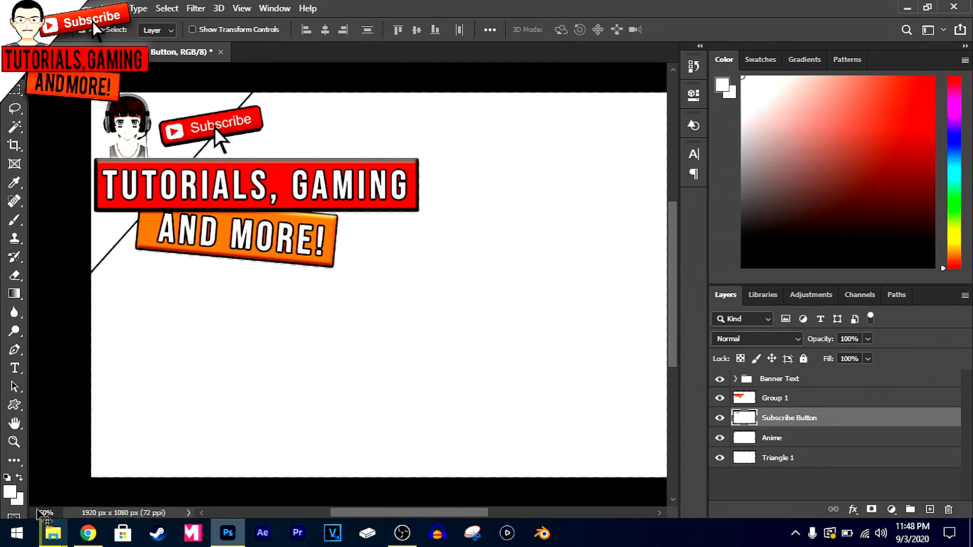
{"action": "left_click_drag", "start_coordinate": [55, 512], "coordinate": [13, 510]}
{"action": "type", "text": "40"}
{"action": "key", "text": "Return"}
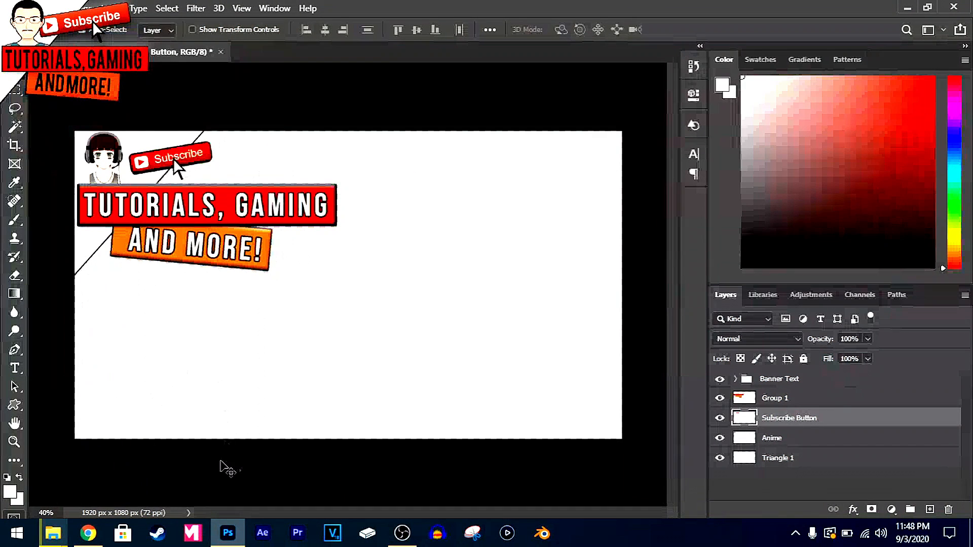
{"action": "left_click", "coordinate": [244, 470]}
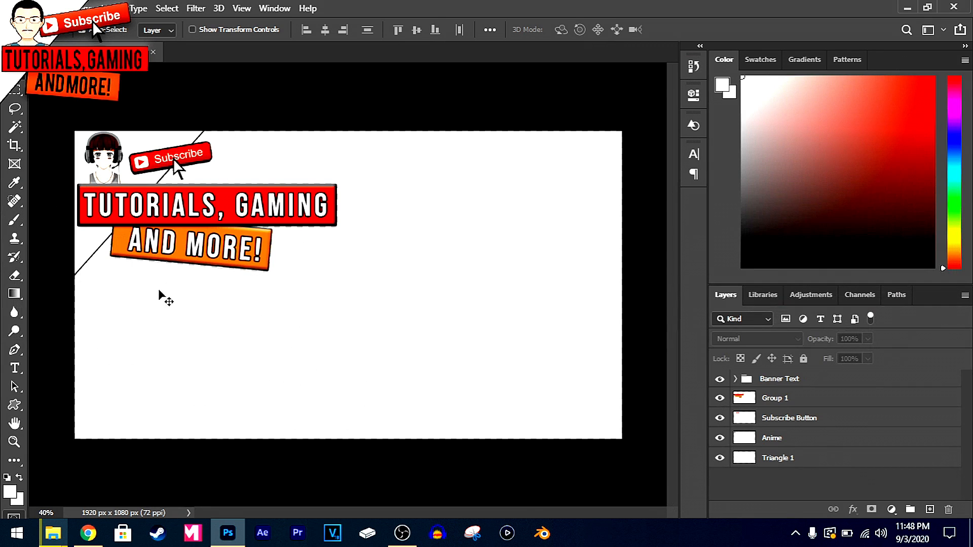
Save the banner to cloud documents under the name Banner Icon
{"action": "left_click", "coordinate": [30, 8]}
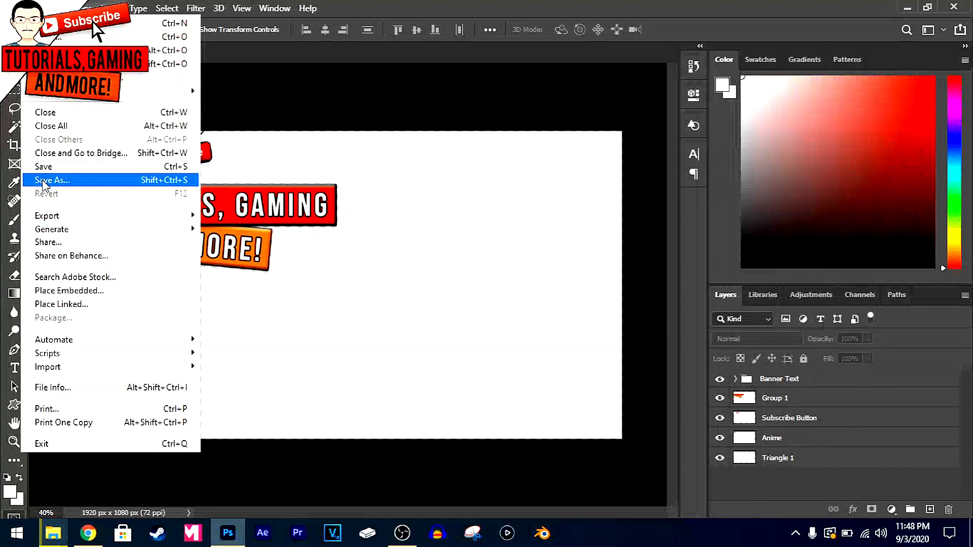
{"action": "left_click", "coordinate": [42, 181]}
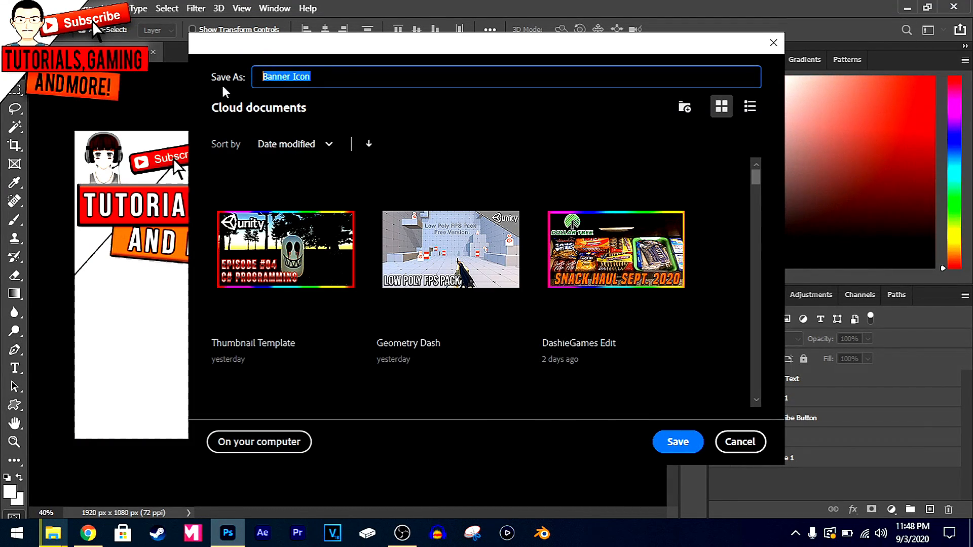
{"action": "left_click", "coordinate": [676, 442]}
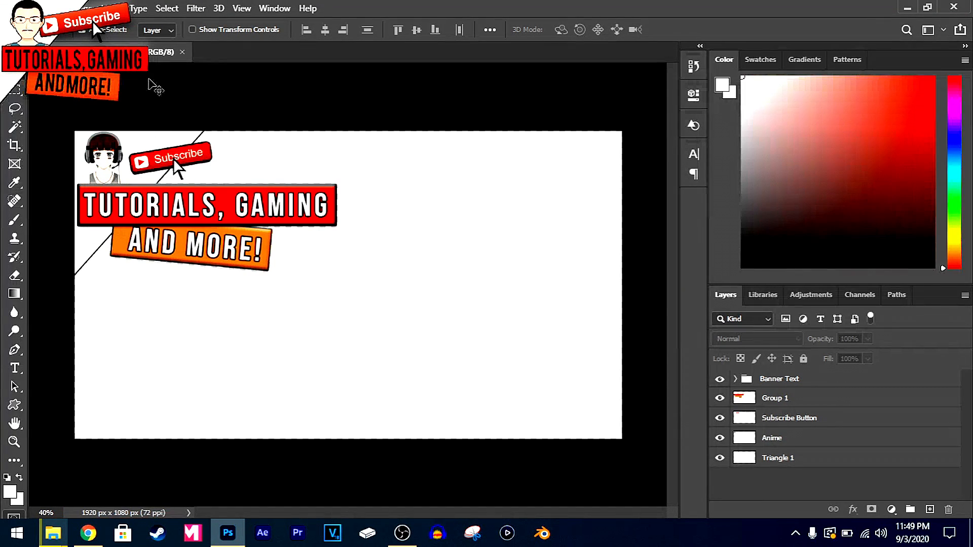
{"action": "left_click", "coordinate": [29, 9]}
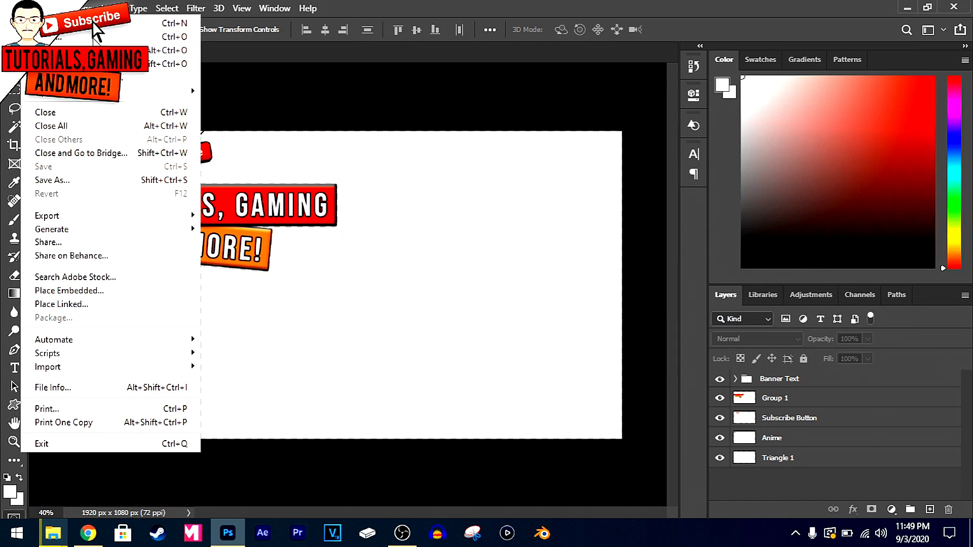
{"action": "left_click", "coordinate": [76, 37]}
{"action": "left_click", "coordinate": [72, 8]}
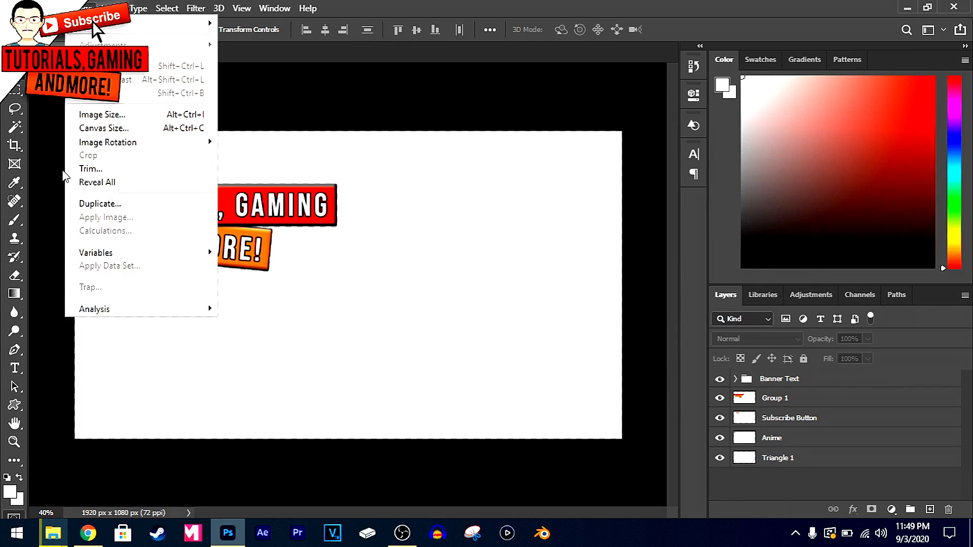
{"action": "left_click", "coordinate": [323, 79]}
Save a PNG copy of the banner named Banner Icon on the computer, in the Creative Cloud Files folder
{"action": "left_click", "coordinate": [29, 8]}
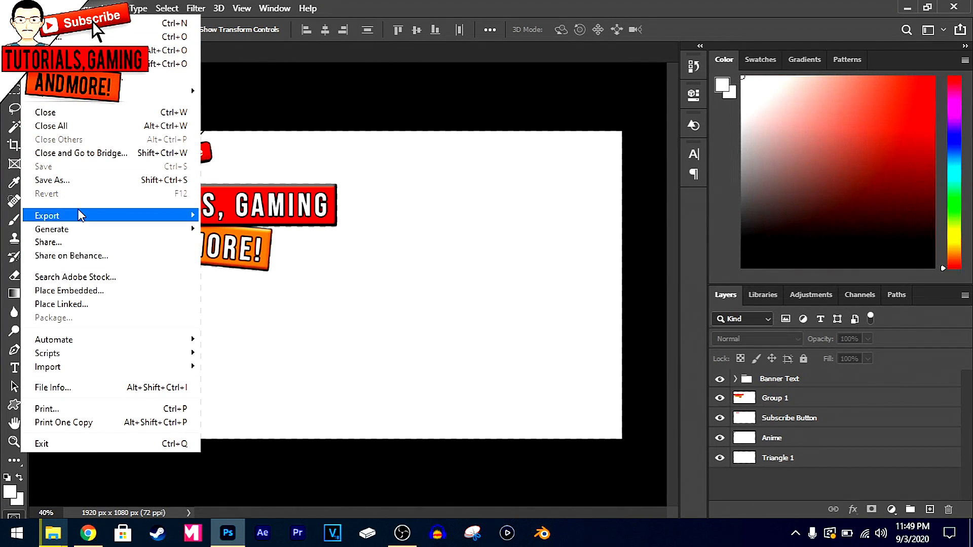
{"action": "left_click", "coordinate": [76, 180]}
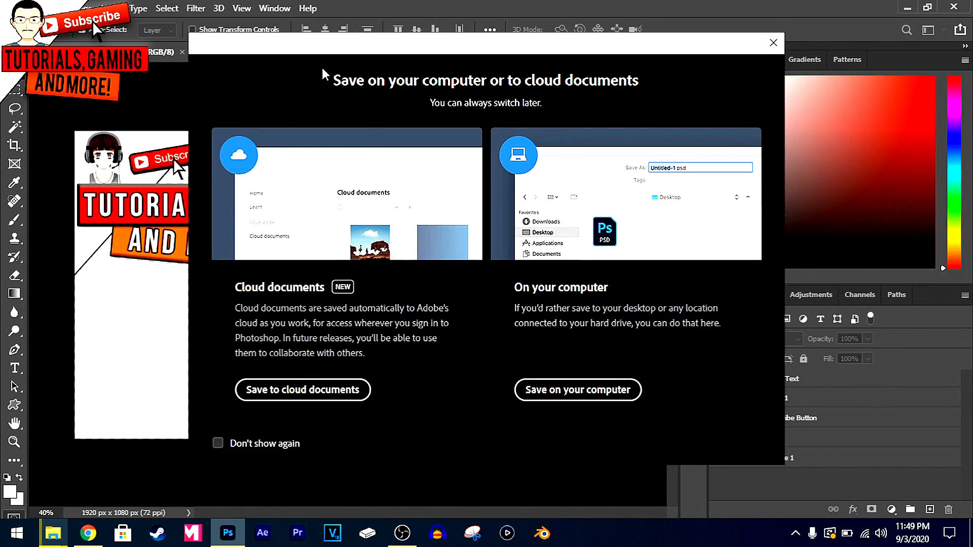
{"action": "left_click", "coordinate": [561, 393]}
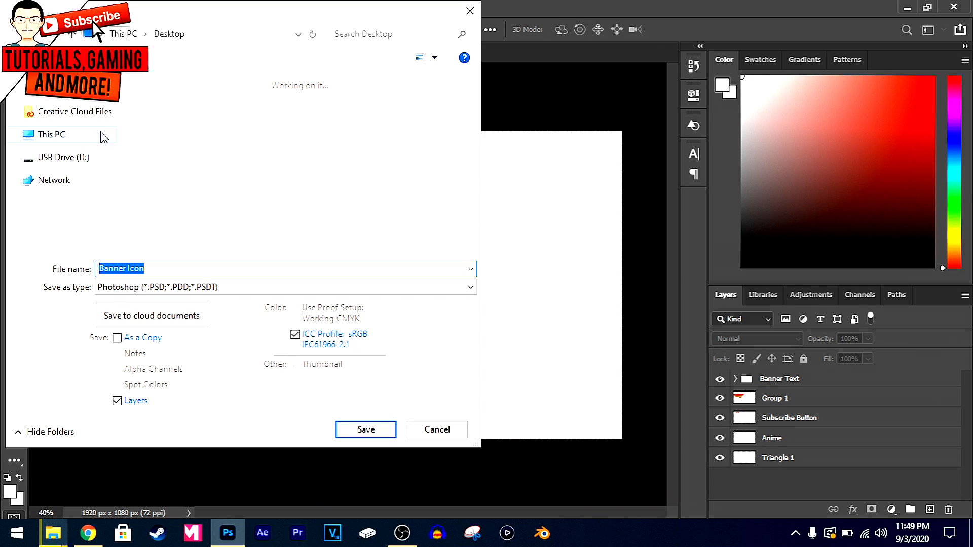
{"action": "left_click", "coordinate": [76, 113]}
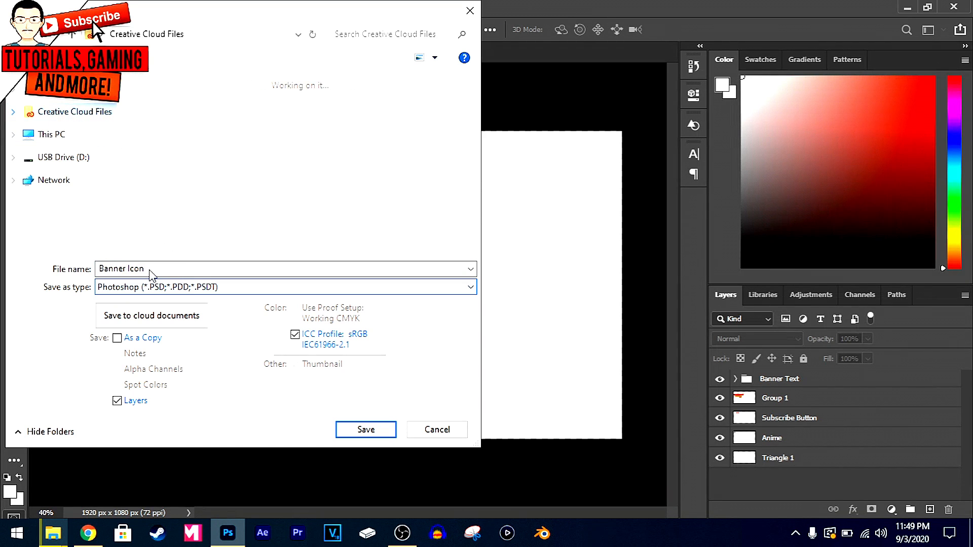
{"action": "left_click", "coordinate": [122, 285]}
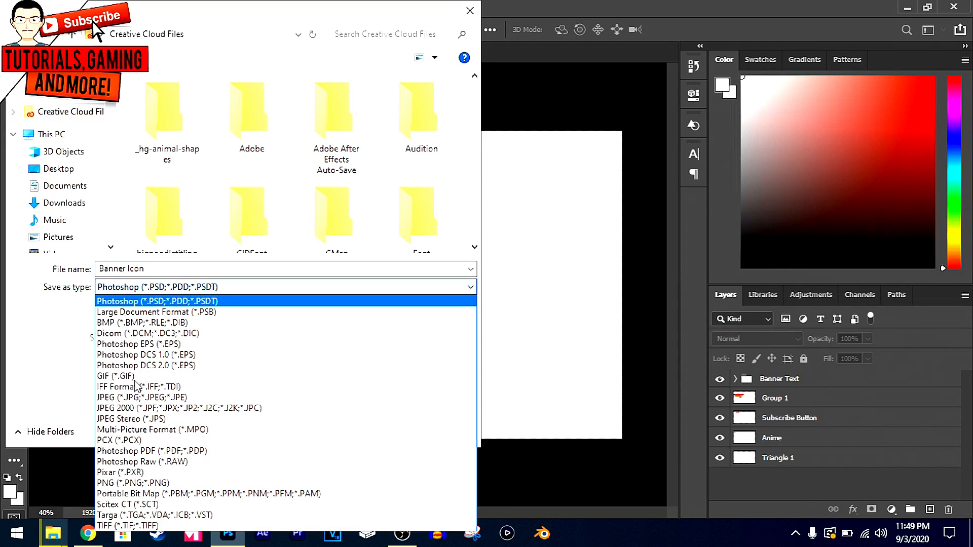
{"action": "left_click", "coordinate": [76, 288]}
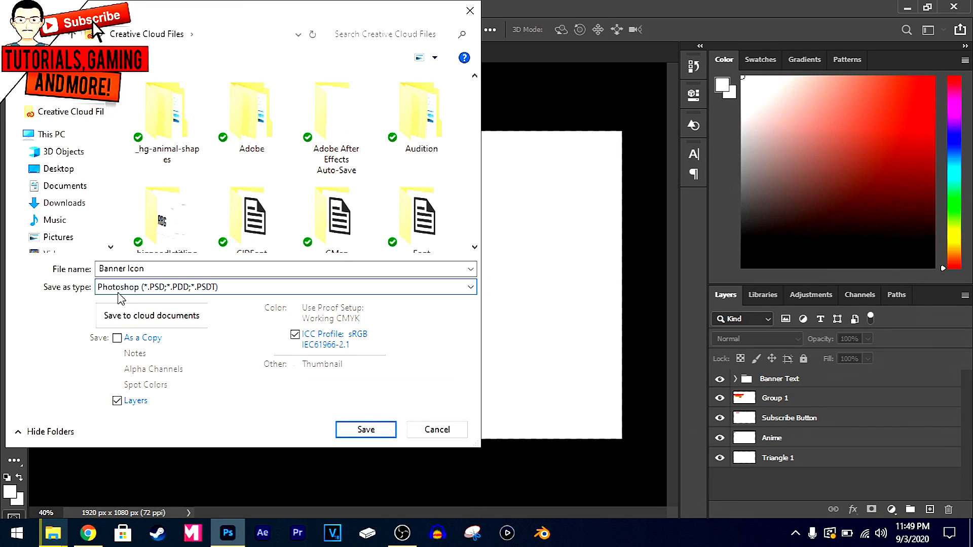
{"action": "left_click", "coordinate": [156, 287]}
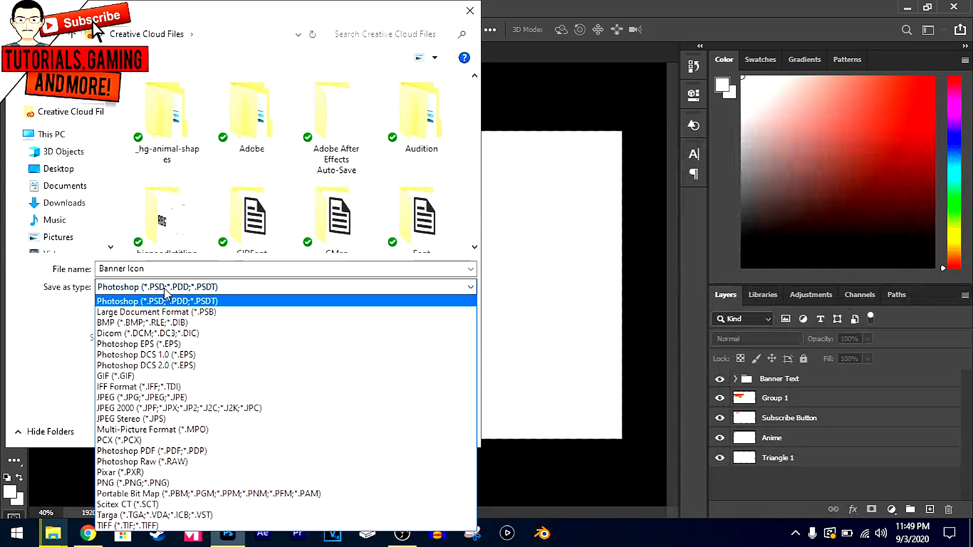
{"action": "left_click", "coordinate": [120, 483]}
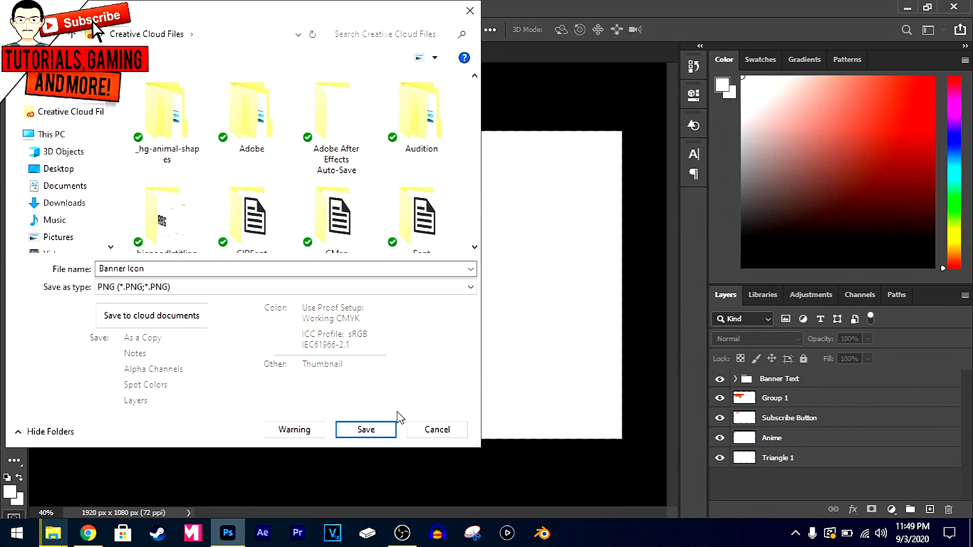
{"action": "left_click", "coordinate": [375, 428]}
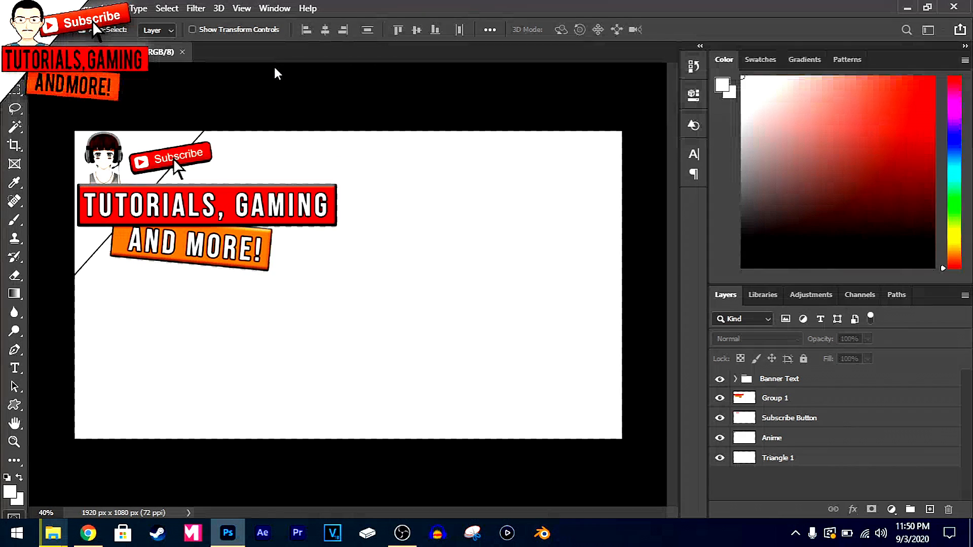
{"action": "left_click", "coordinate": [546, 148]}
Switch to File Explorer, look for the exported Banner Icon in the Creative Cloud Files folder, and minimize the window
{"action": "mouse_move", "coordinate": [54, 524]}
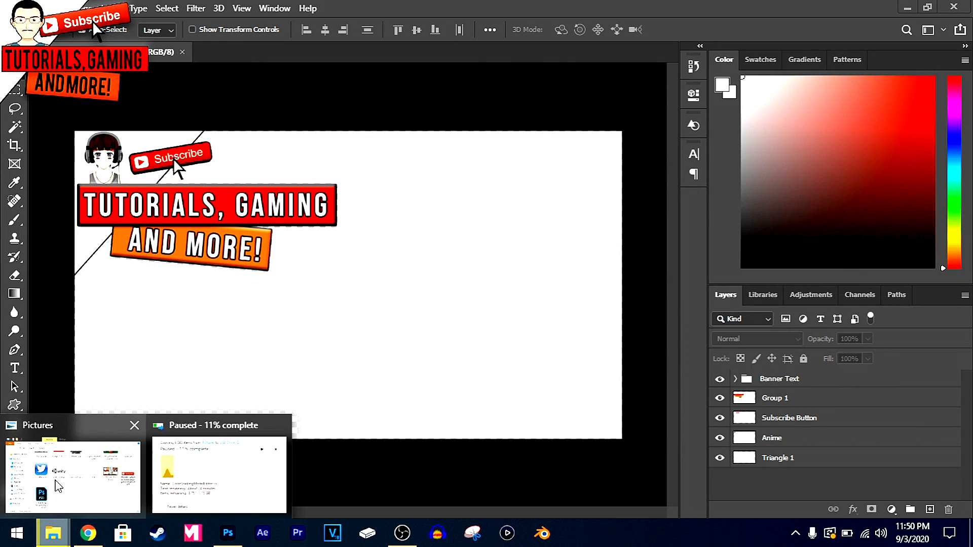
{"action": "left_click", "coordinate": [58, 481]}
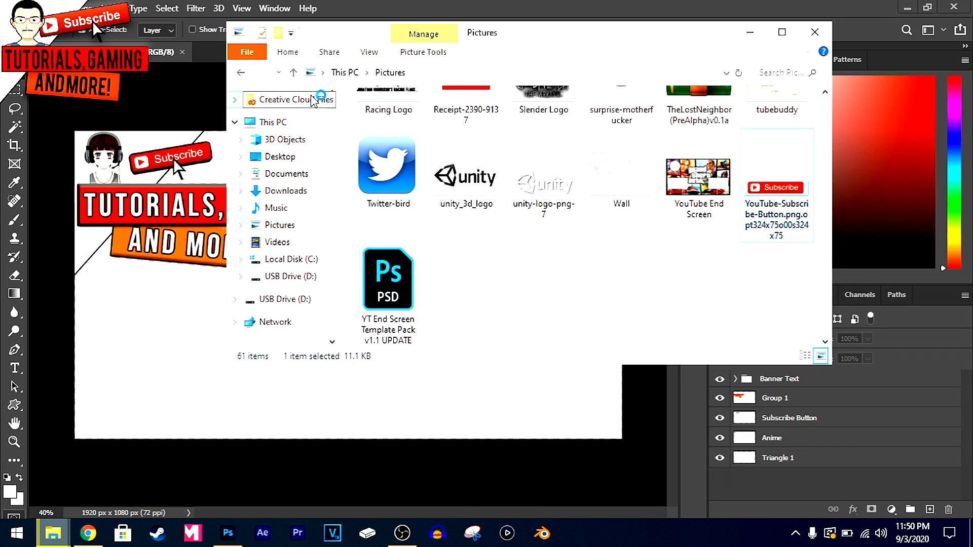
{"action": "left_click", "coordinate": [300, 102]}
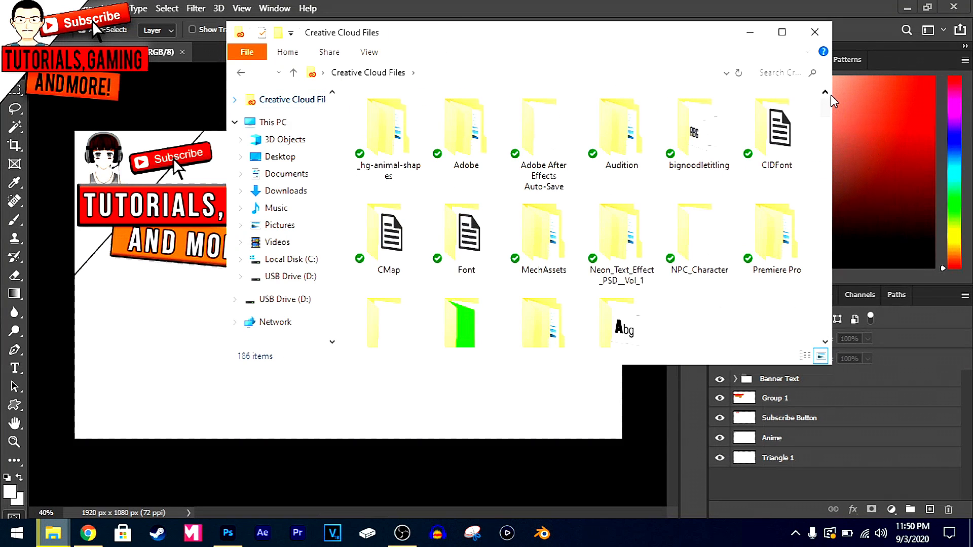
{"action": "left_click_drag", "start_coordinate": [826, 102], "coordinate": [822, 154]}
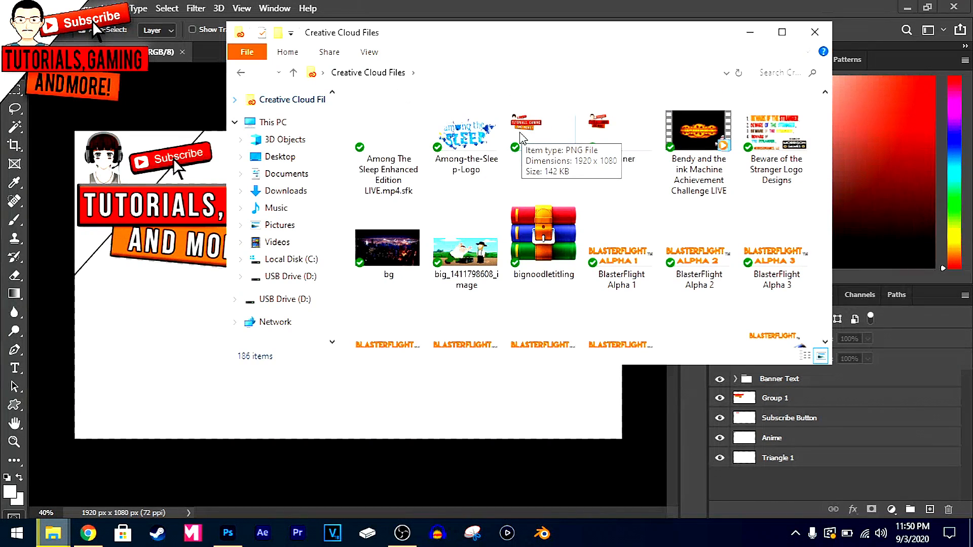
{"action": "left_click", "coordinate": [750, 32]}
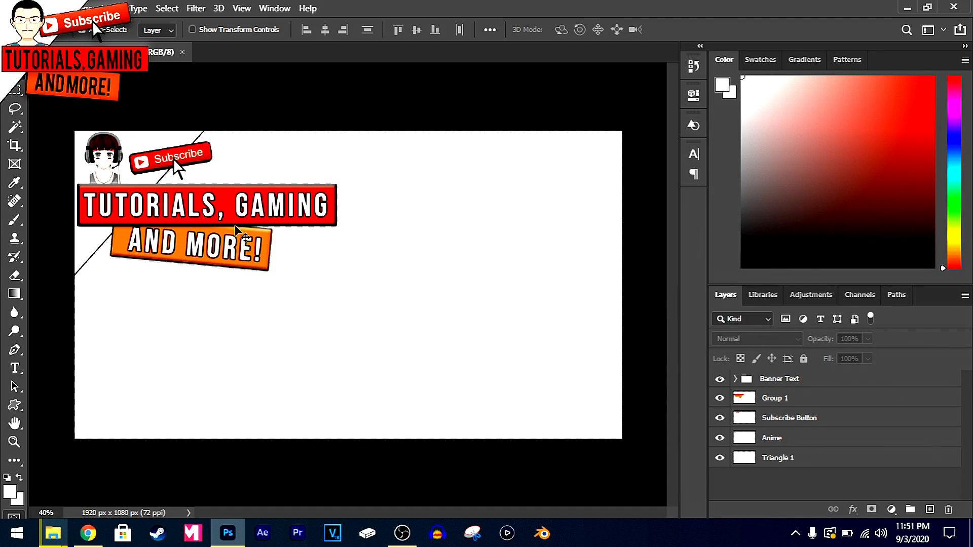
{"action": "left_click", "coordinate": [813, 397]}
{"action": "right_click", "coordinate": [805, 401]}
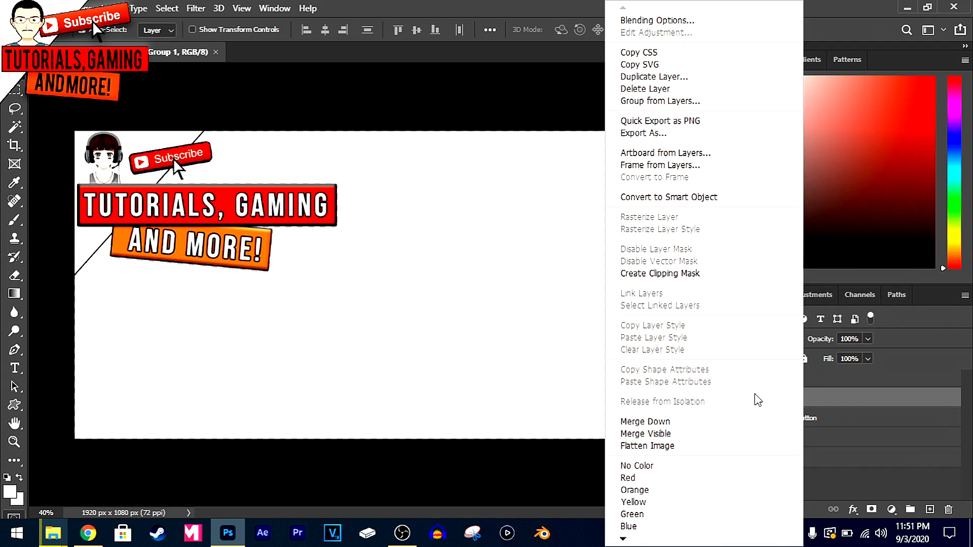
{"action": "left_click", "coordinate": [867, 457]}
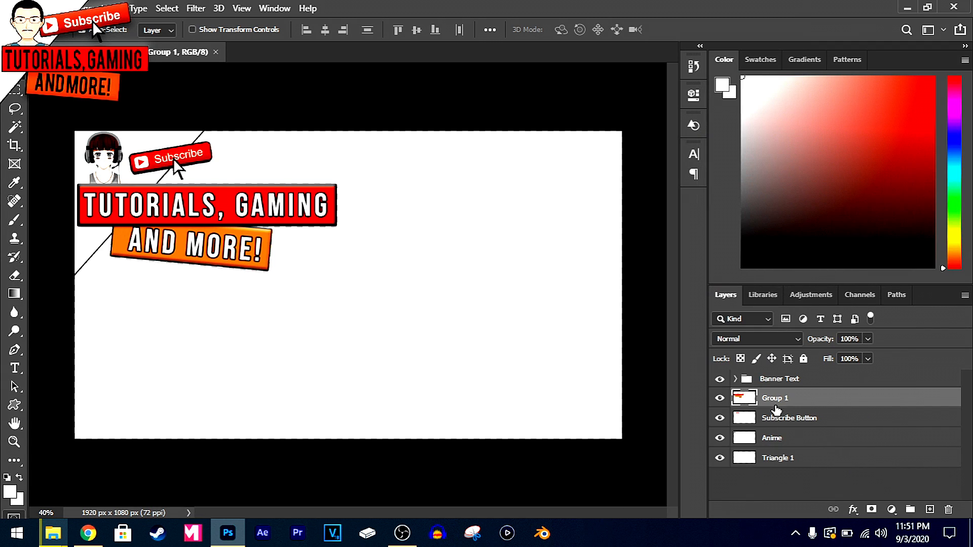